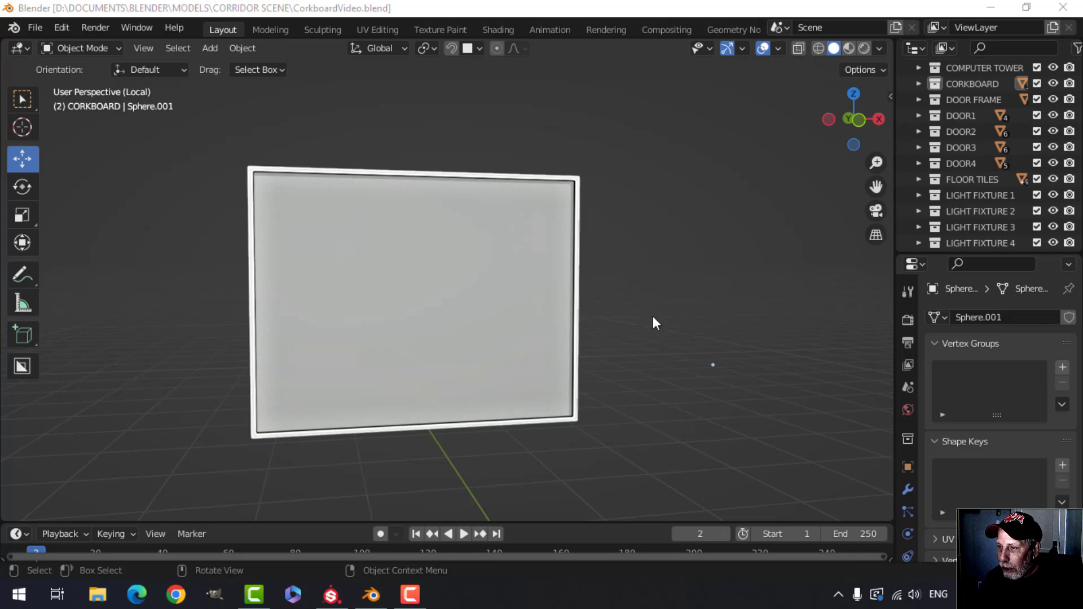
Orbit around the corkboard and select it
middle_click_drag(653, 316, 692, 326)
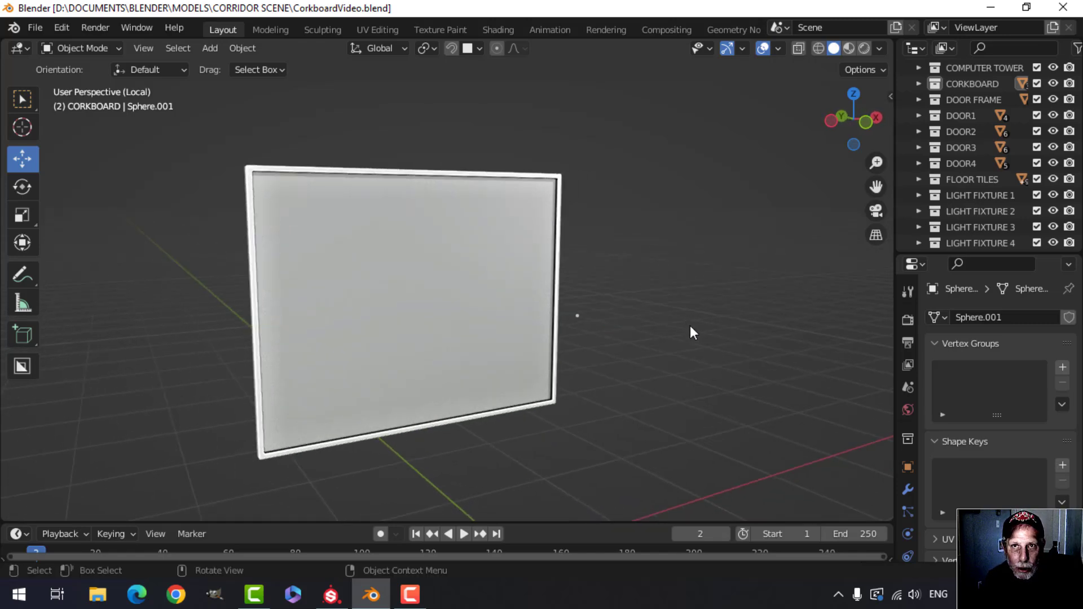
middle_click_drag(640, 304, 583, 309)
left_click(583, 309)
middle_click_drag(674, 288, 560, 309)
Inspect the board's corners in mesh edit mode with edge selection, then return to object mode
key("Tab")
scroll(605, 305, "up", 5)
scroll(604, 305, "up", 3)
key("alt+a")
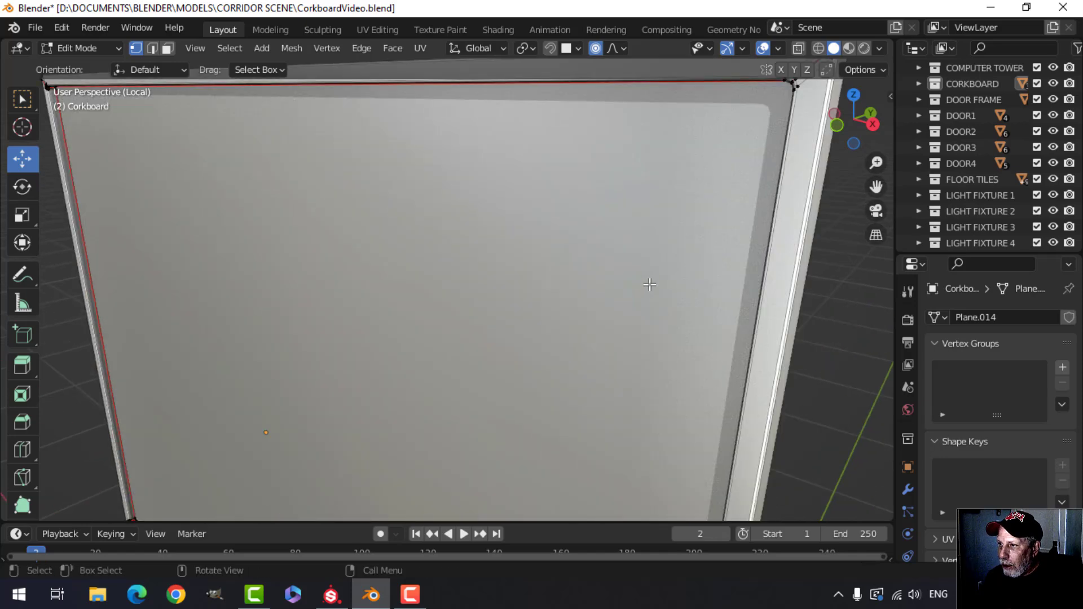
middle_click_drag(645, 283, 626, 321)
scroll(826, 231, "down", 2)
middle_click_drag(717, 248, 306, 390)
key("2")
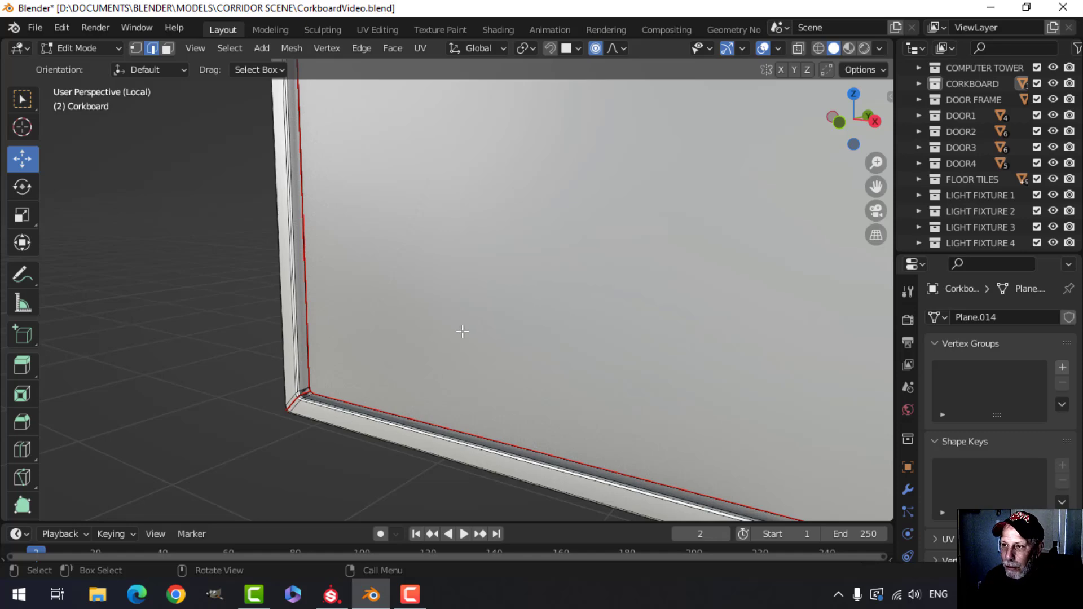
middle_click_drag(463, 331, 373, 262)
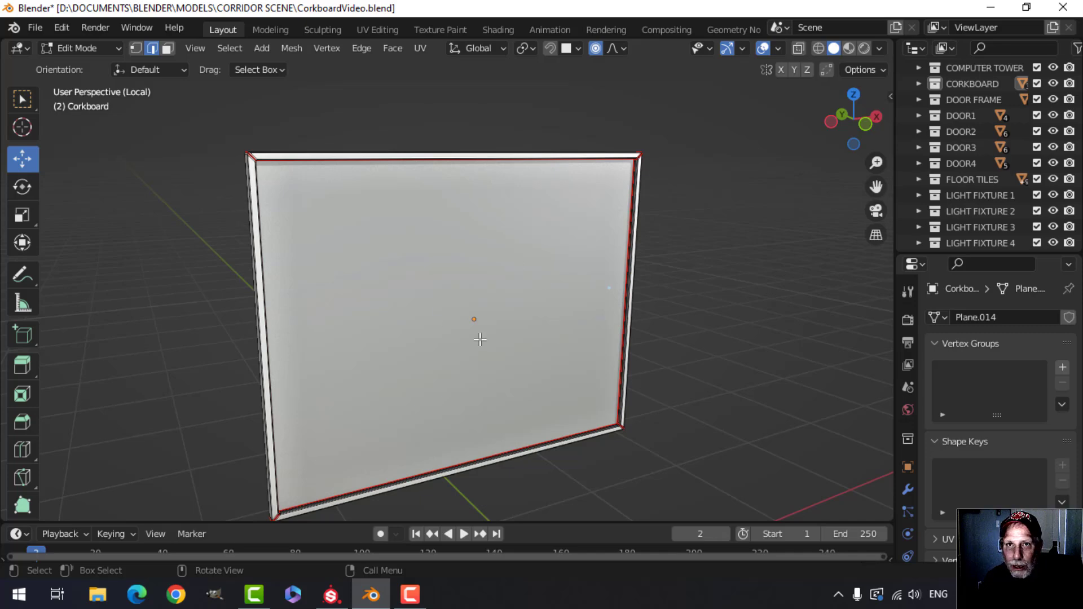
key("Tab")
Bake the five corkboard mesh maps from Texture Set Settings at 2048 output size
middle_click_drag(490, 322, 513, 286)
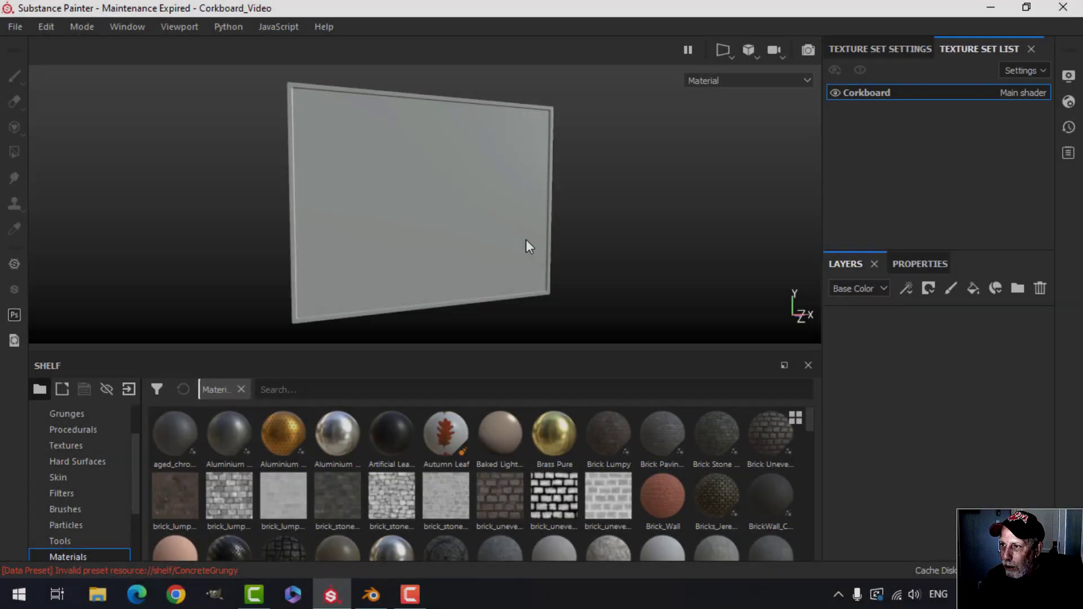
left_click_drag(527, 227, 555, 227, "alt")
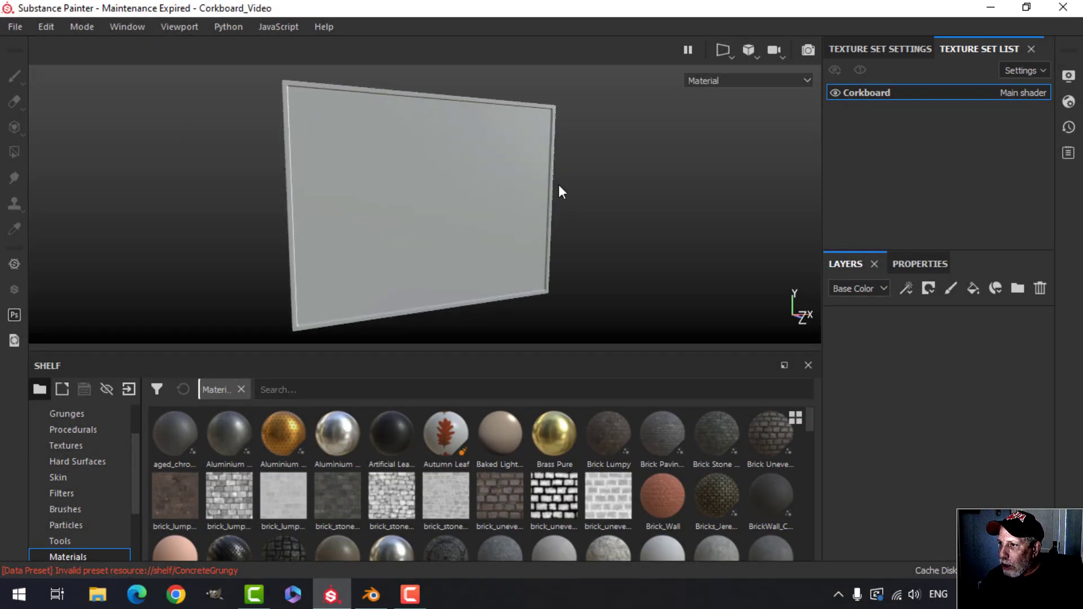
left_click_drag(552, 187, 553, 187, "alt")
left_click(881, 49)
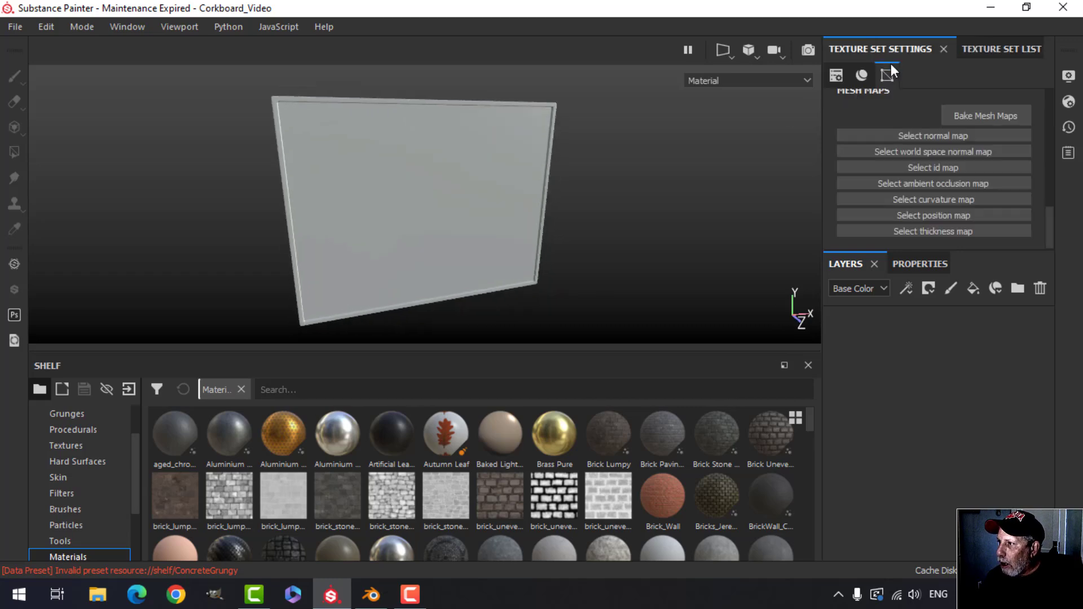
left_click(976, 117)
left_click(509, 74)
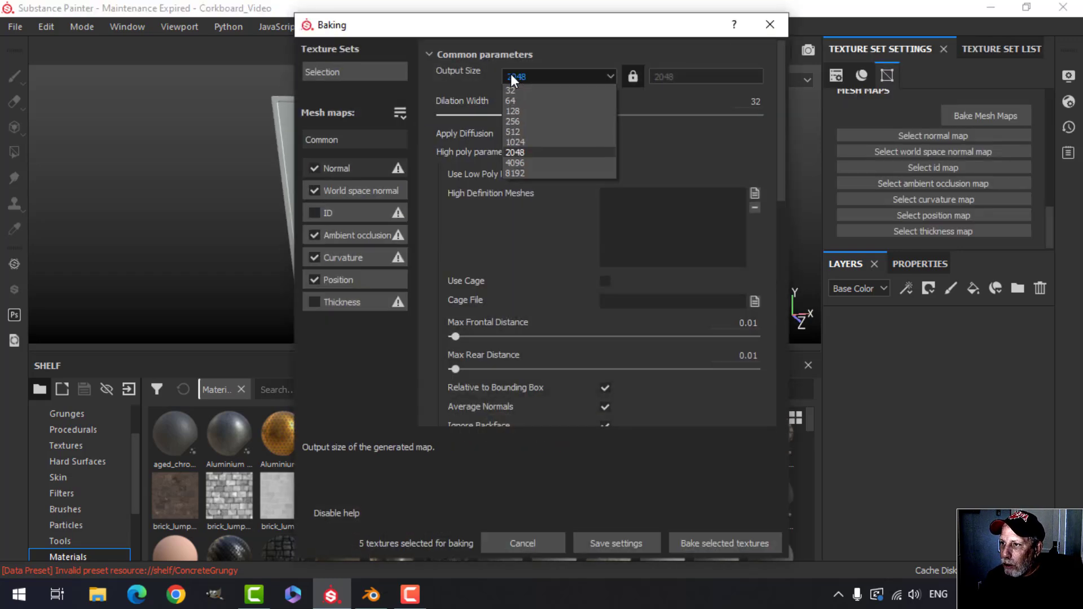
left_click(512, 151)
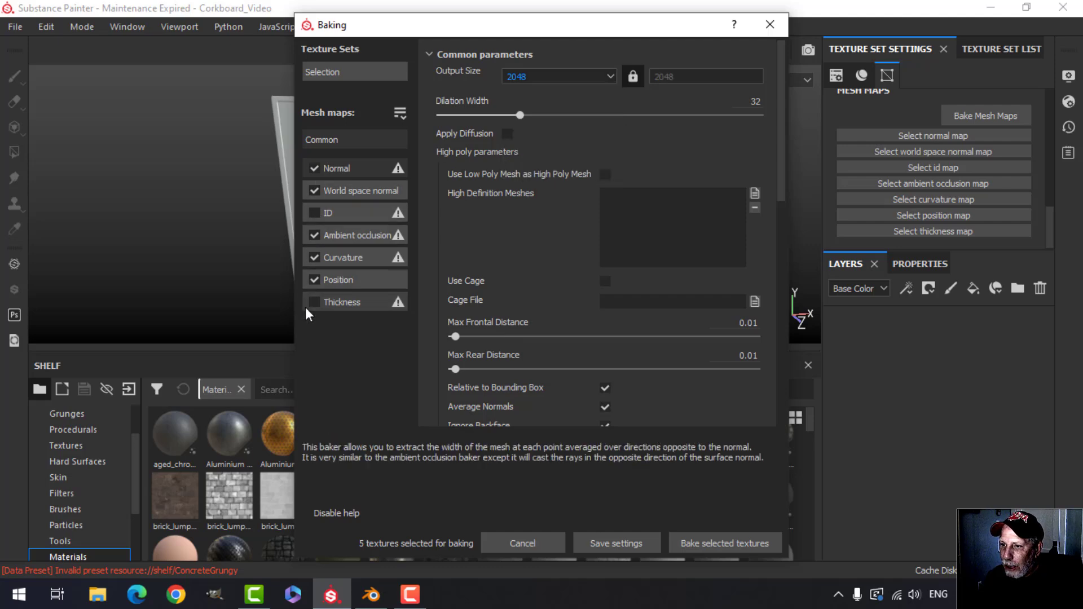
left_click(704, 544)
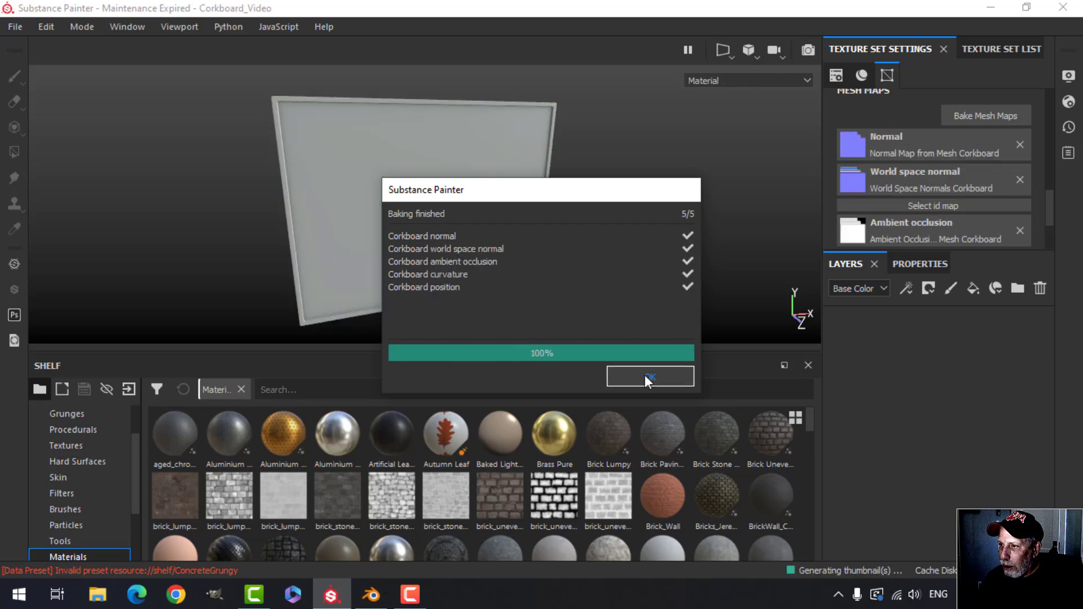
left_click(649, 376)
left_click_drag(634, 249, 679, 268, "alt")
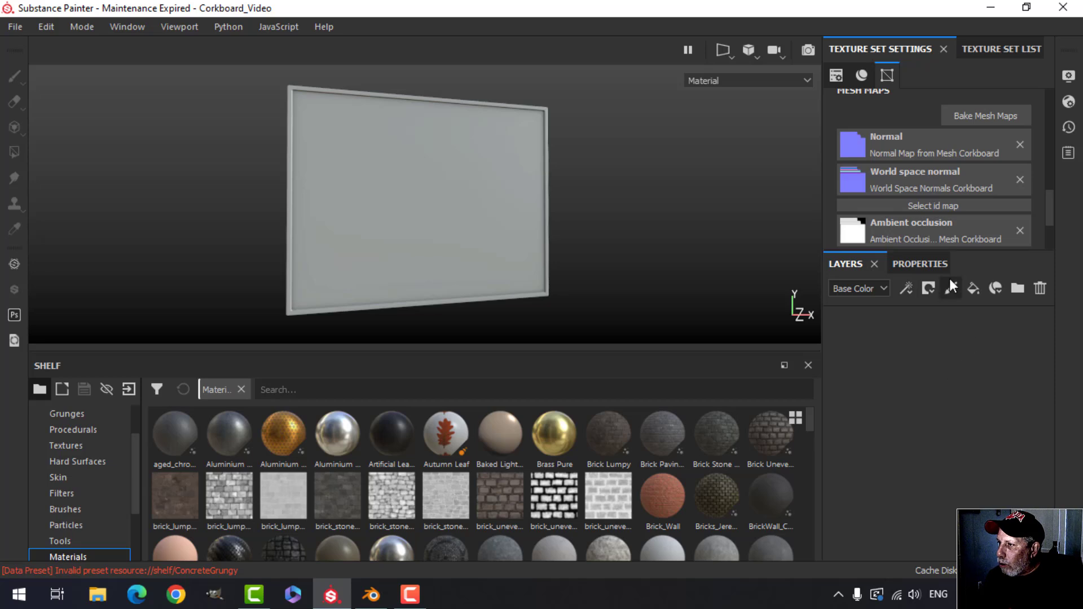
Add a new layer folder named FRAME
left_click(1015, 289)
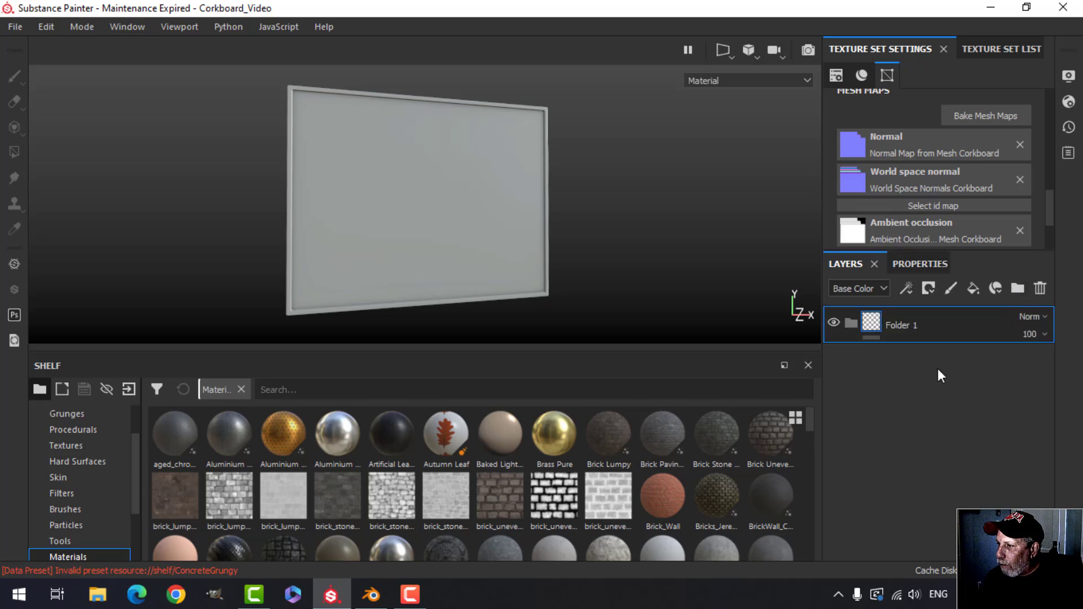
double_click(902, 325)
key("Caps_Lock")
type("FRAME")
key("Return")
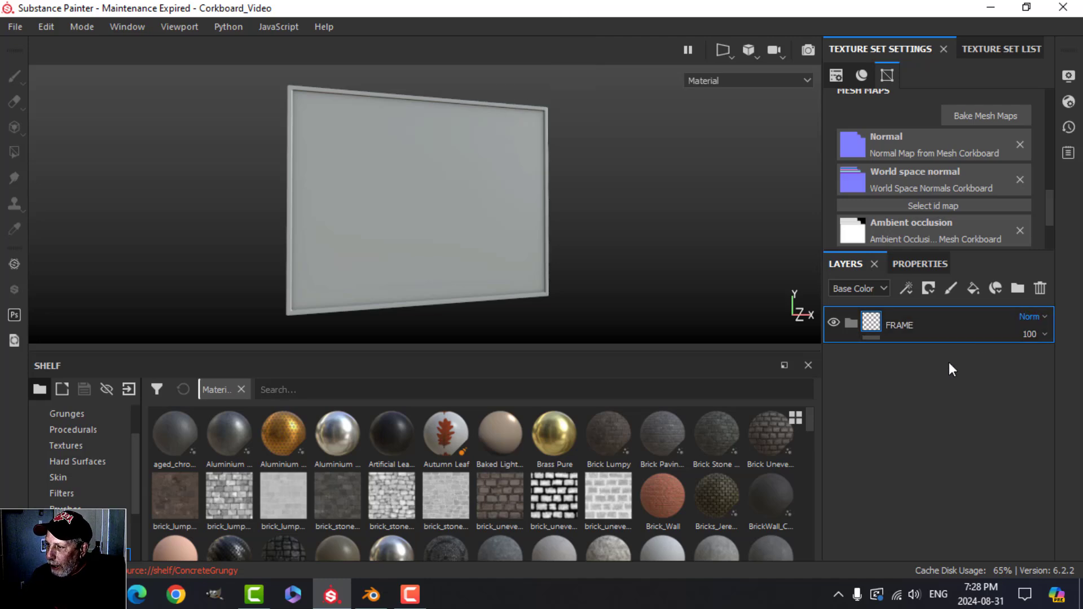
Show smart materials in the shelf filtered by 'WOOD'
scroll(84, 496, "down", 2)
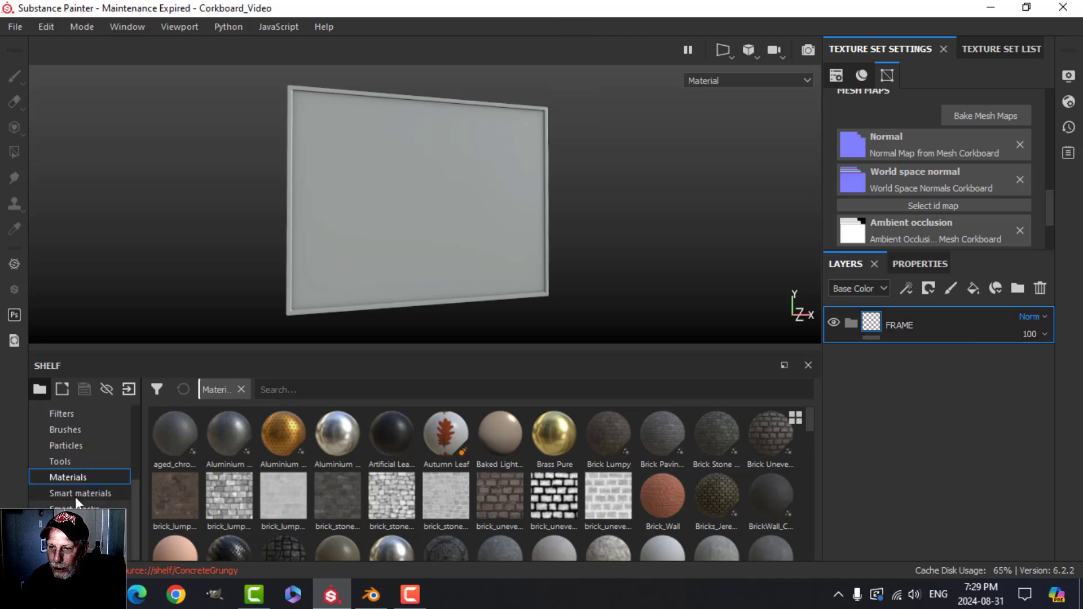
left_click(79, 493)
left_click(319, 389)
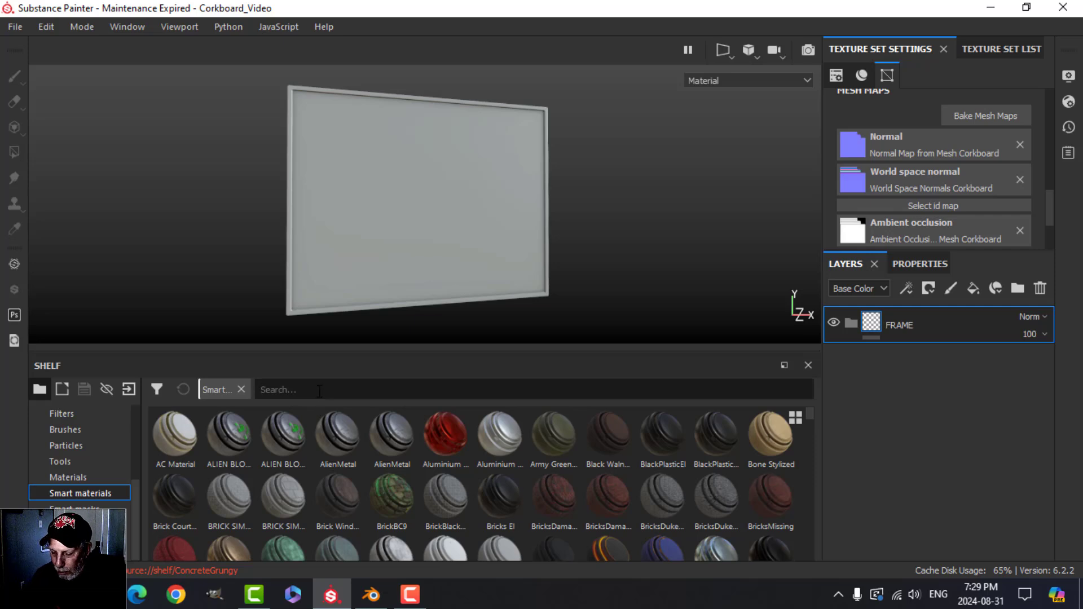
type("WOOD")
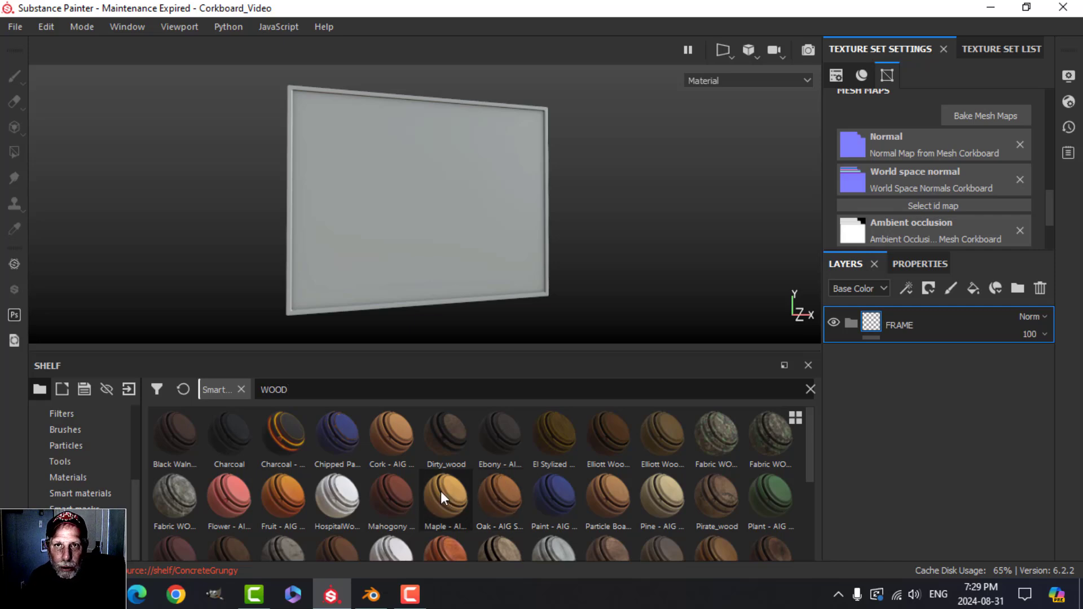
mouse_move(441, 491)
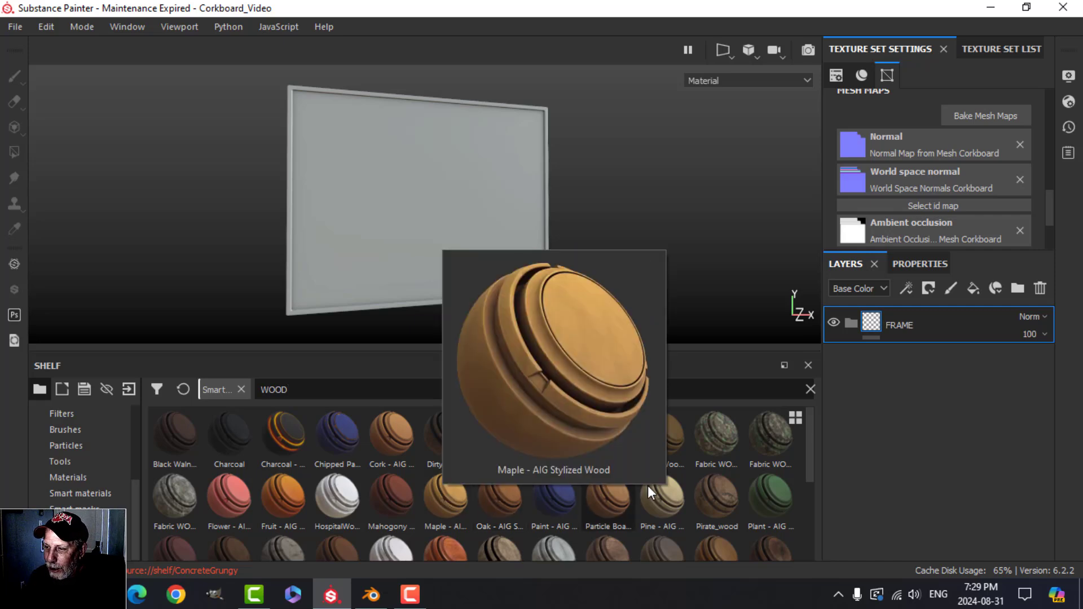
mouse_move(770, 475)
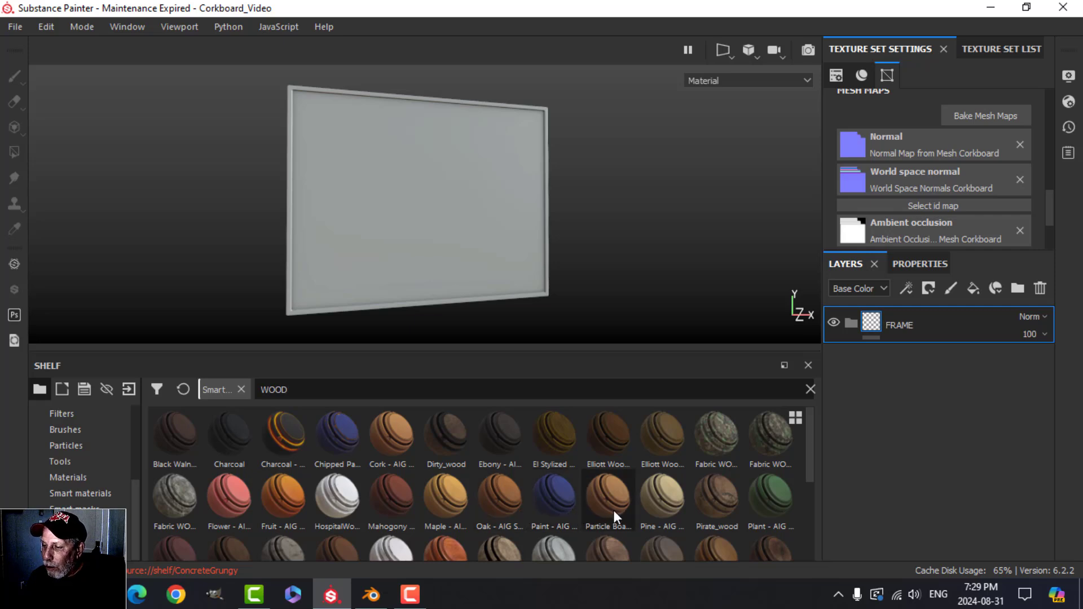
Drop the Particle Board wood material into FRAME and give the folder a black mask
mouse_move(601, 504)
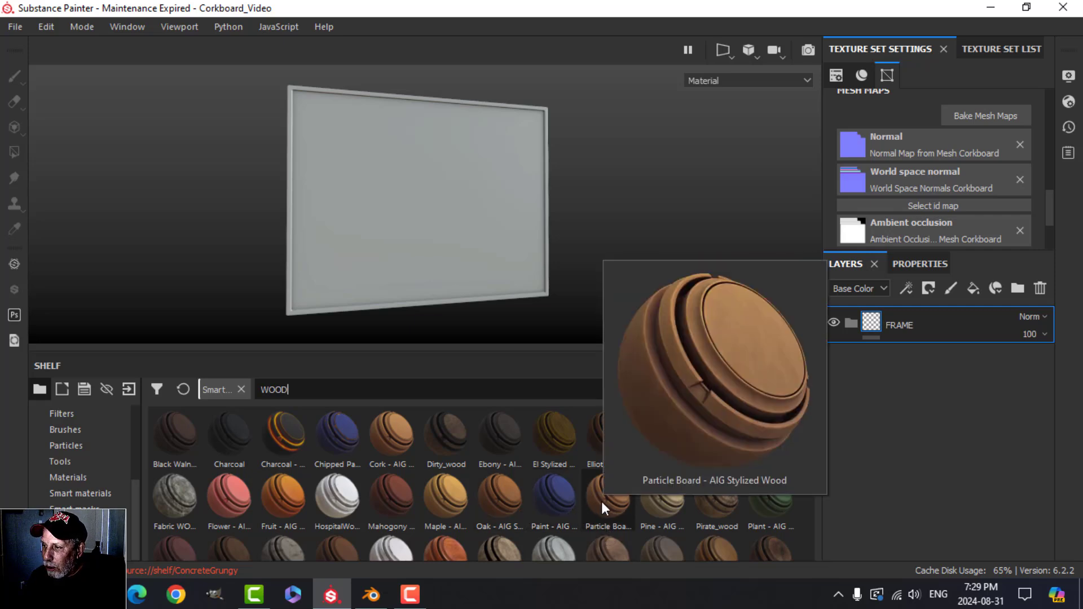
left_click_drag(601, 502, 890, 327)
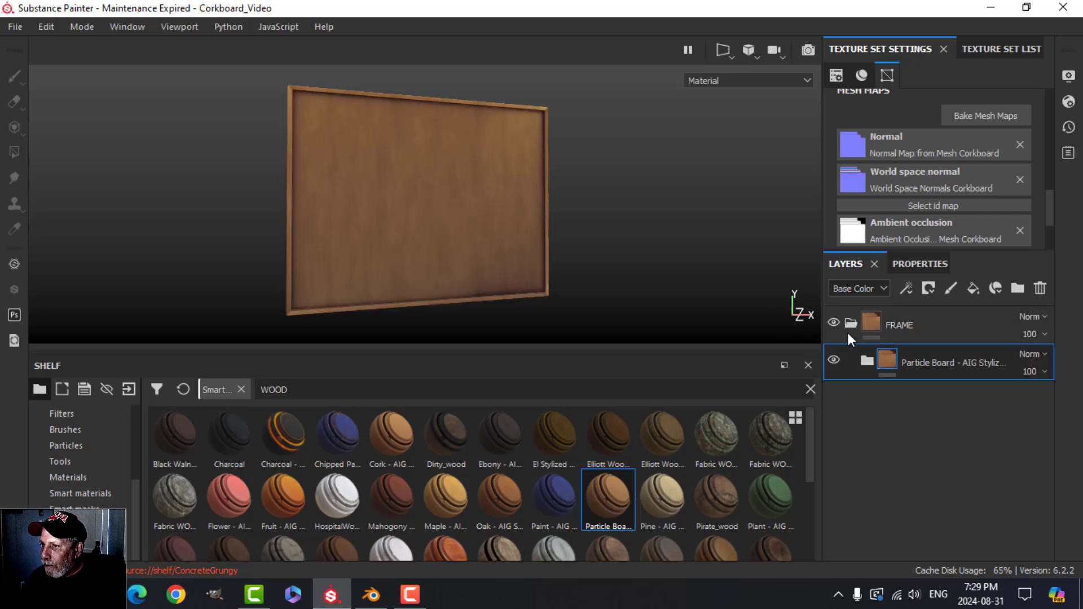
scroll(503, 249, "up", 2)
scroll(503, 249, "down", 1)
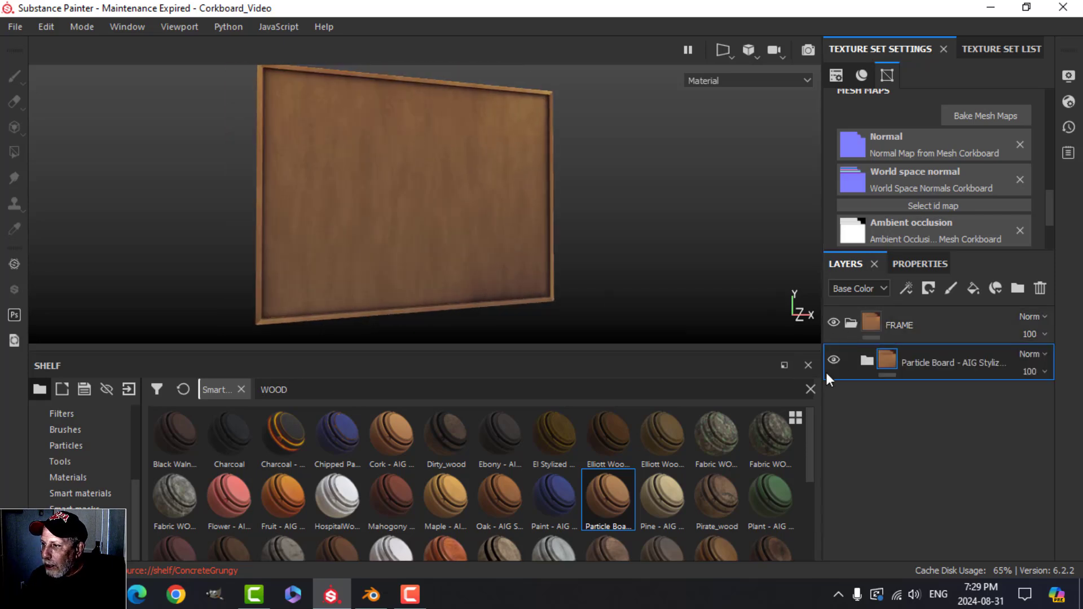
left_click(851, 321)
left_click(927, 288)
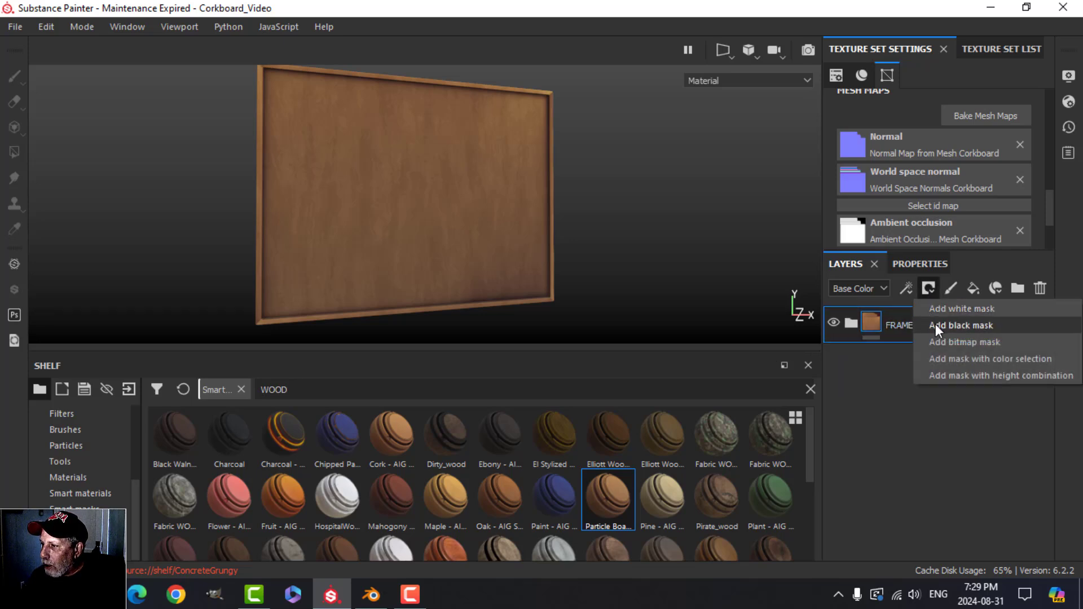
left_click(936, 325)
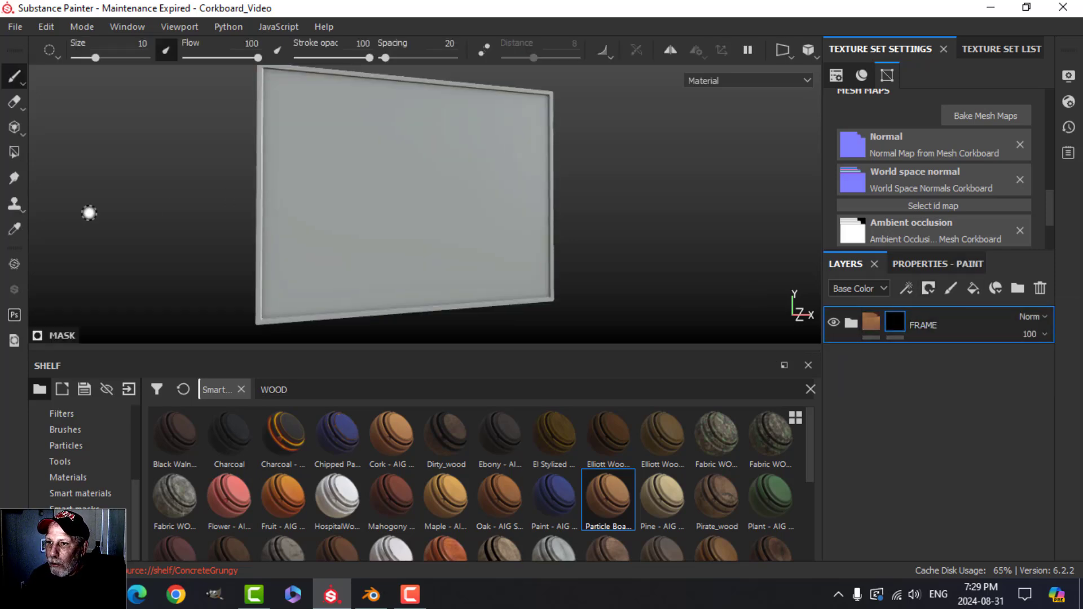
left_click(936, 264)
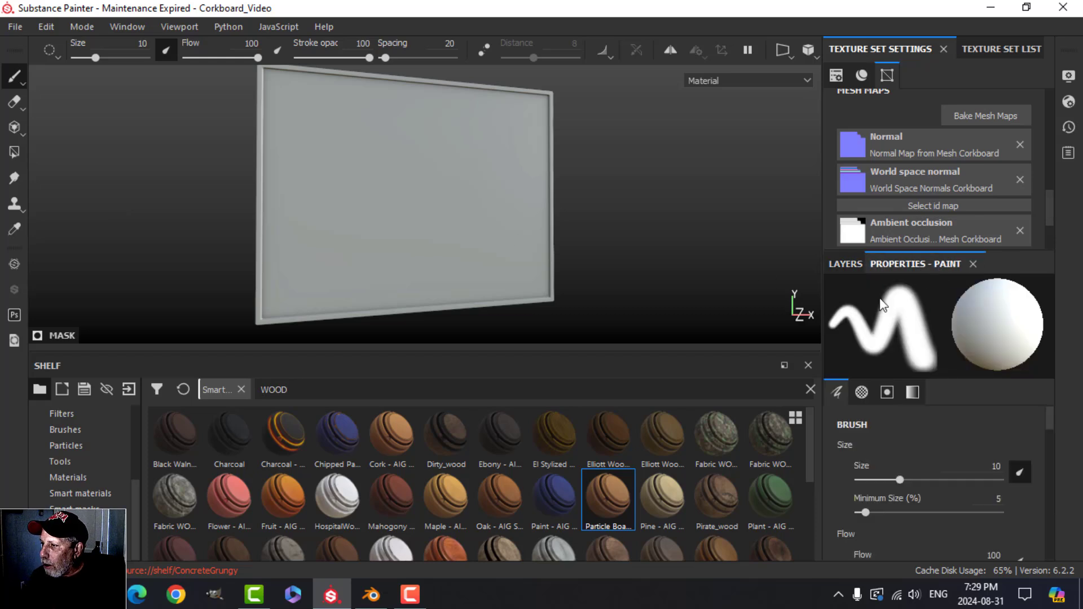
left_click(848, 264)
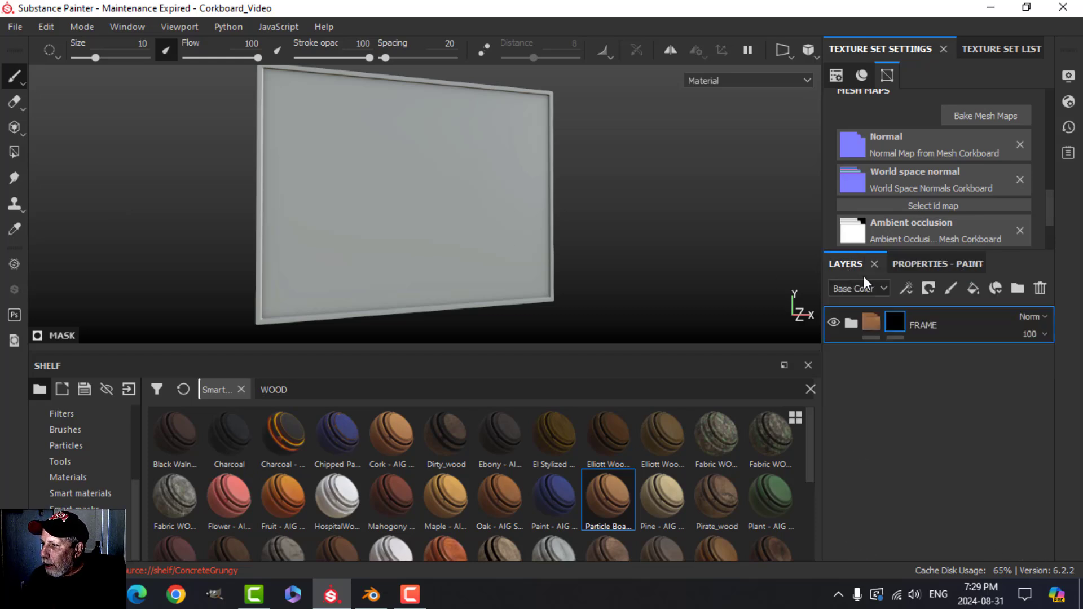
Polygon-fill the mask by UV shell, blacking out the board panel so only the frame is wood
left_click(14, 152)
left_click(924, 264)
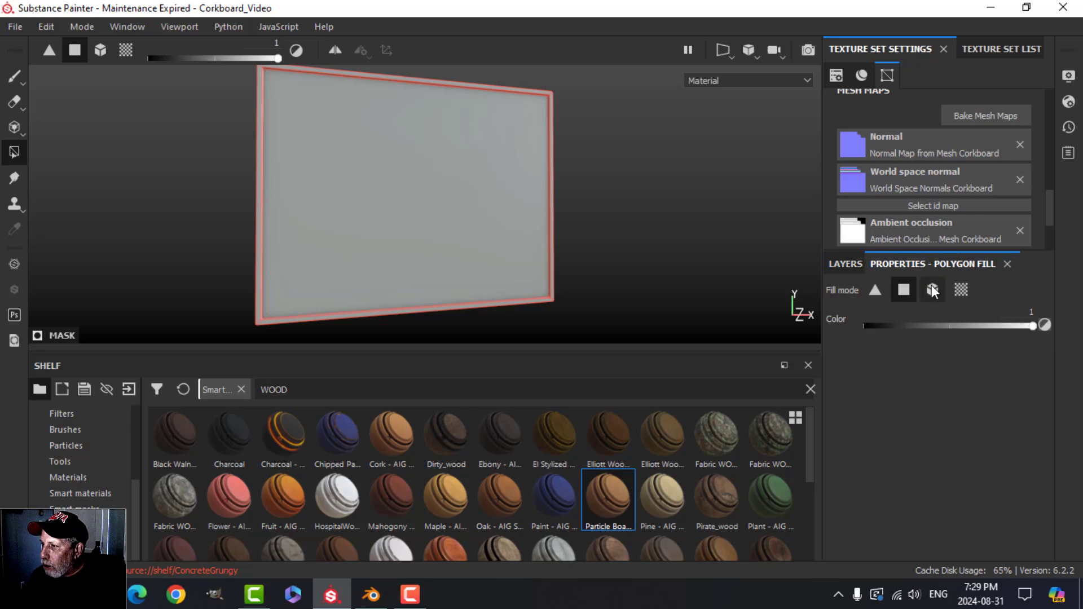
left_click(932, 289)
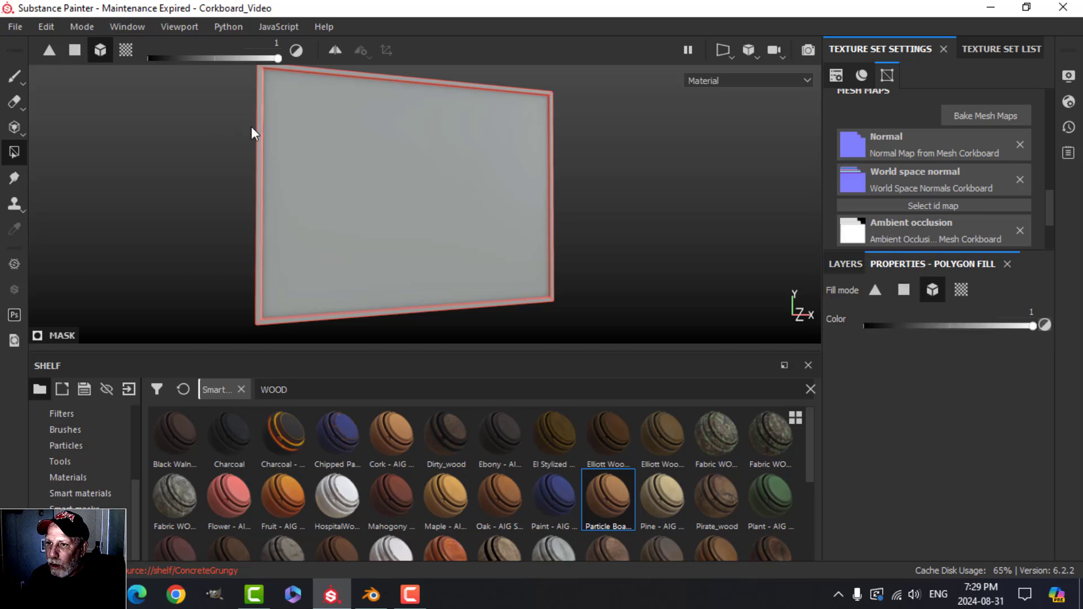
left_click(260, 131)
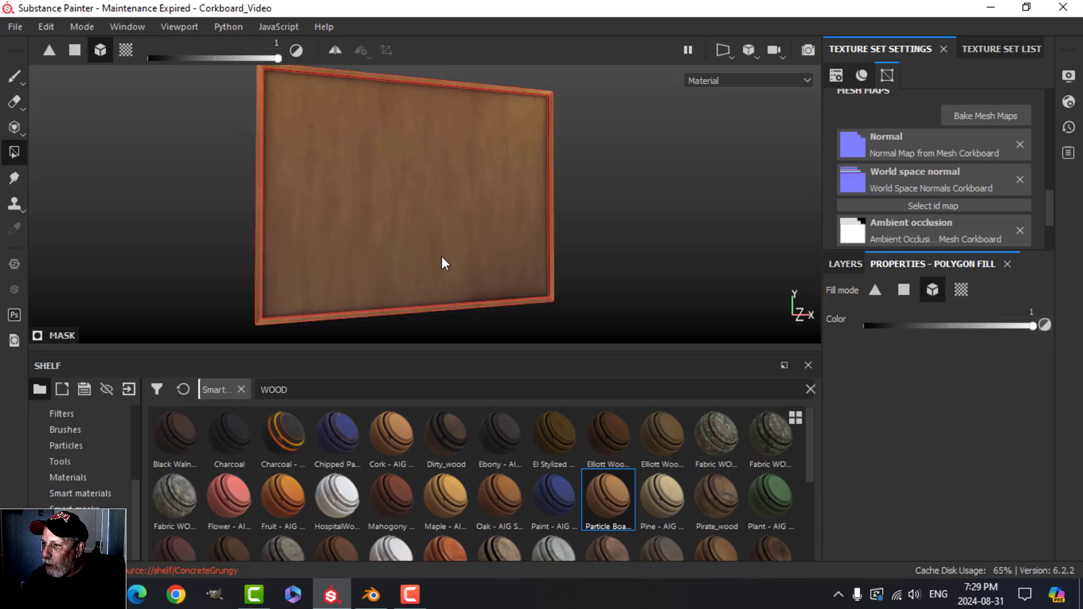
key("x")
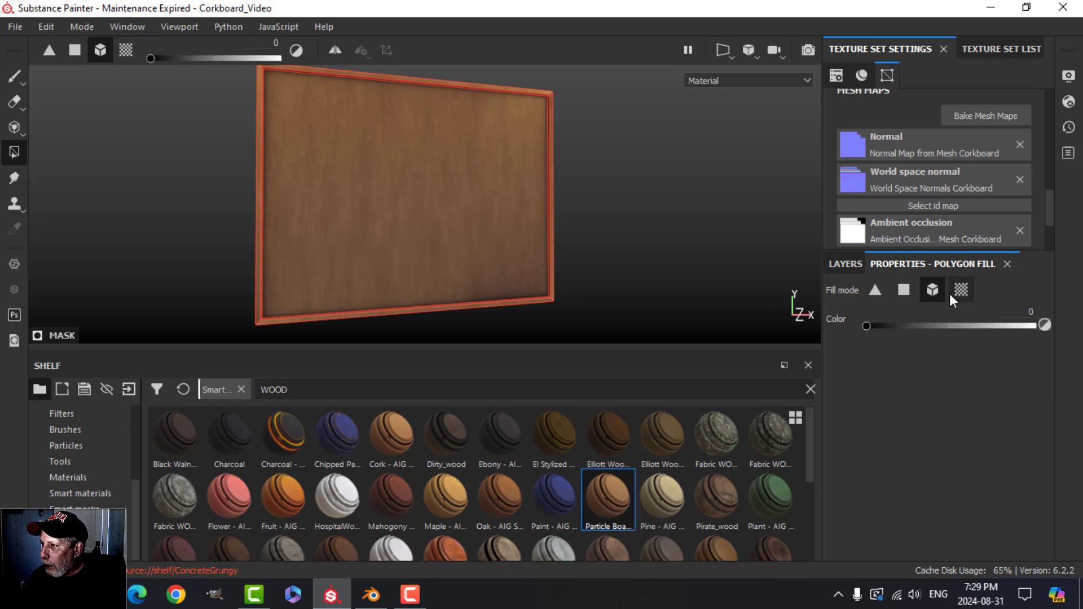
left_click(960, 289)
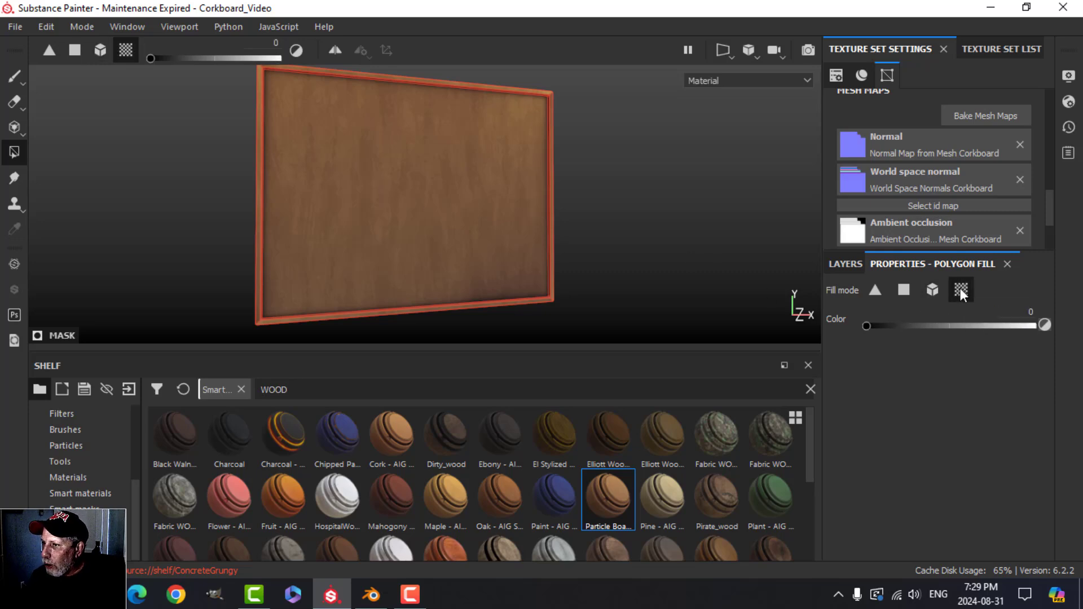
left_click(450, 191)
left_click(14, 77)
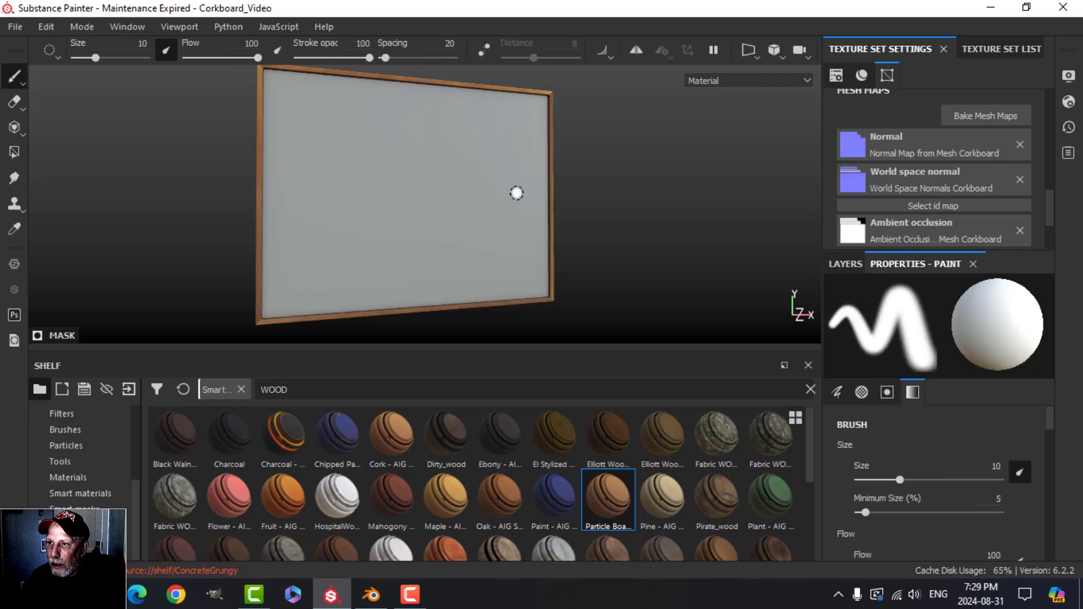
left_click_drag(516, 193, 422, 196, "alt")
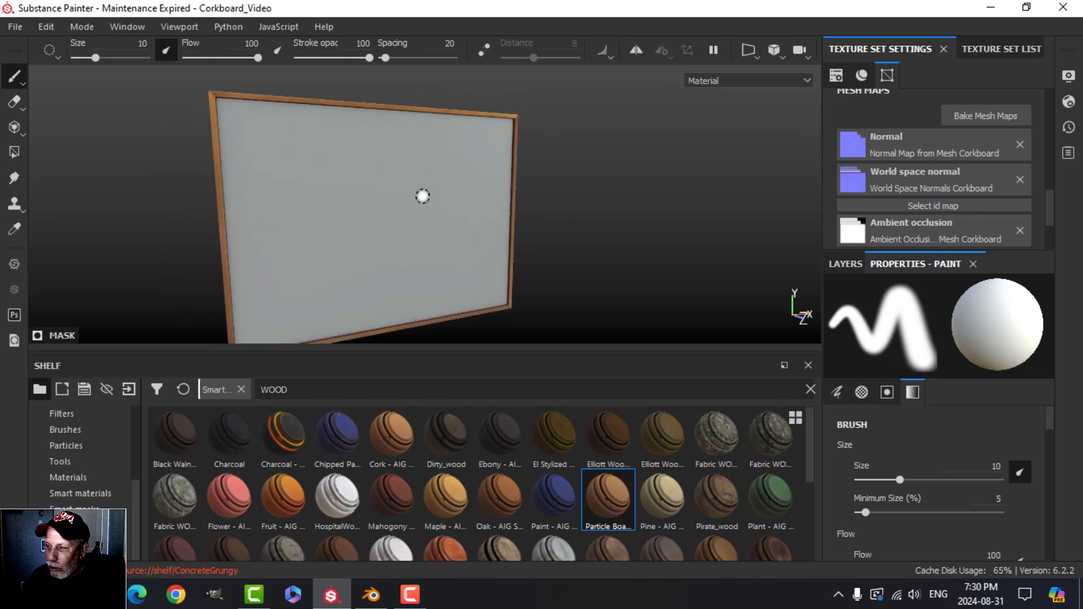
left_click(840, 264)
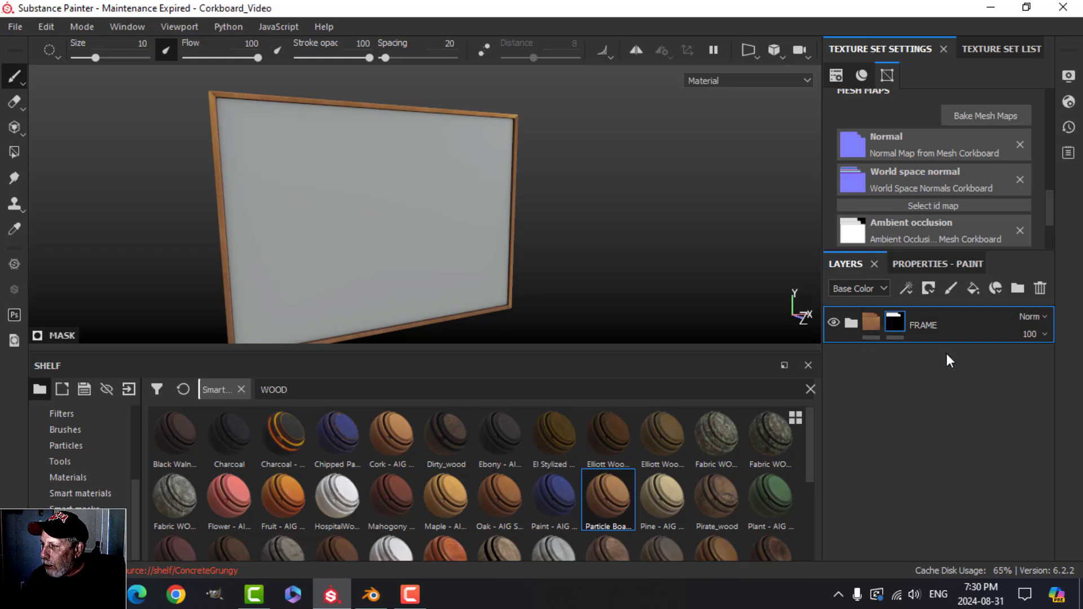
Add a CORKBOARD folder and move a new Fill layer 1 into it
left_click(1016, 289)
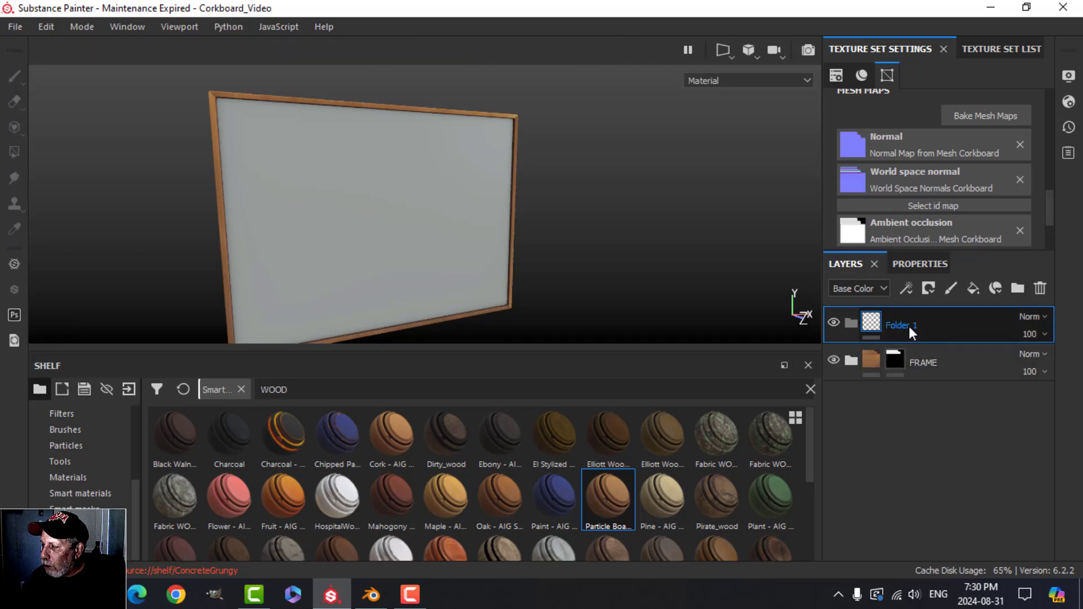
type("CORKBOARD")
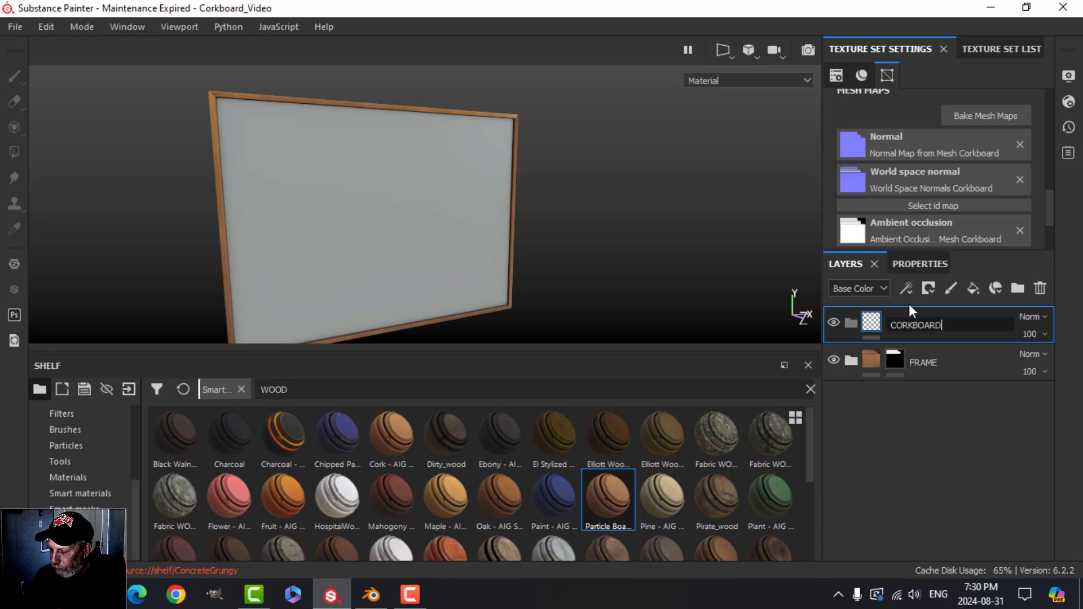
key("Return")
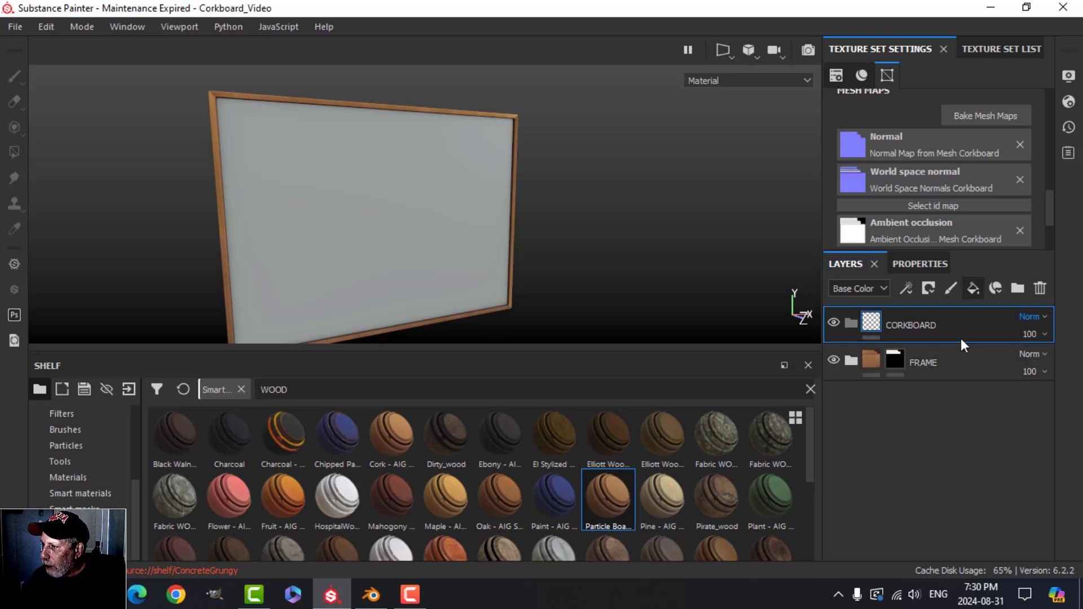
left_click(973, 288)
left_click_drag(885, 324, 901, 361)
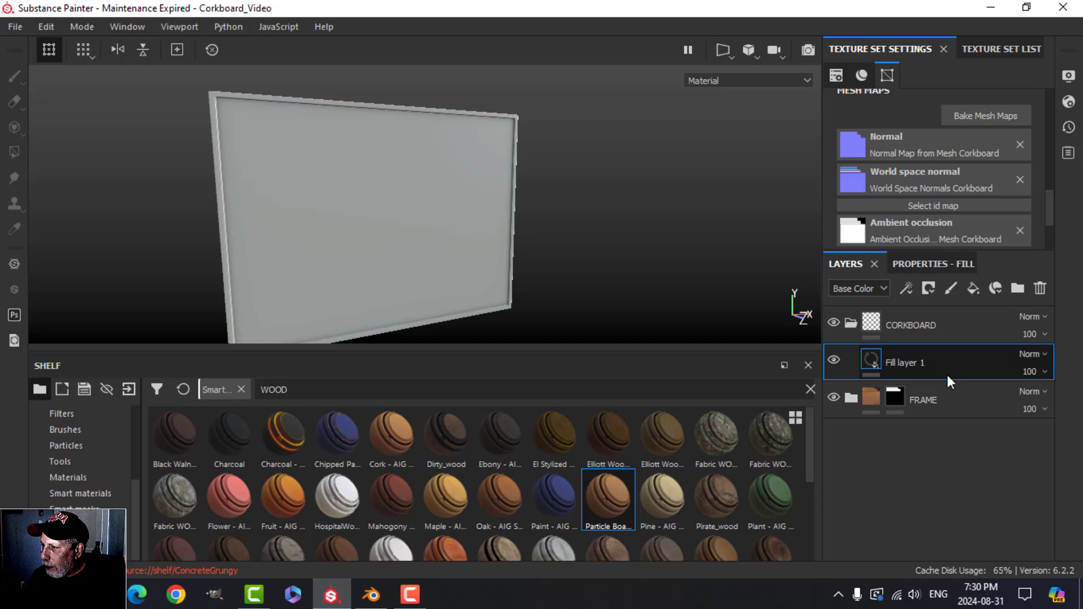
Give the CORKBOARD folder a black mask
left_click(850, 325)
left_click(914, 319)
left_click(929, 287)
left_click(940, 320)
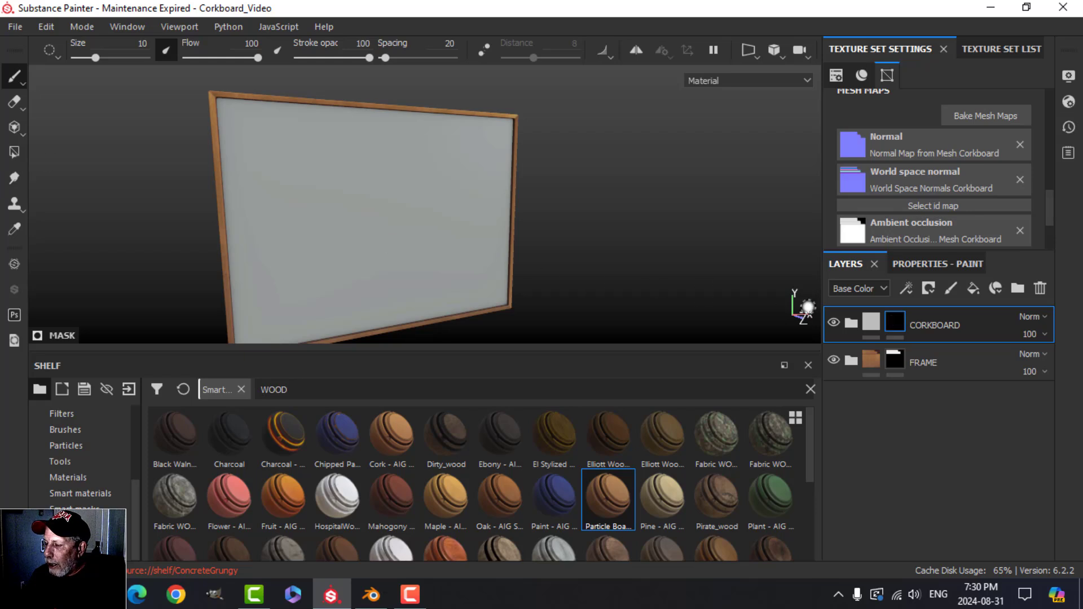
left_click(14, 151)
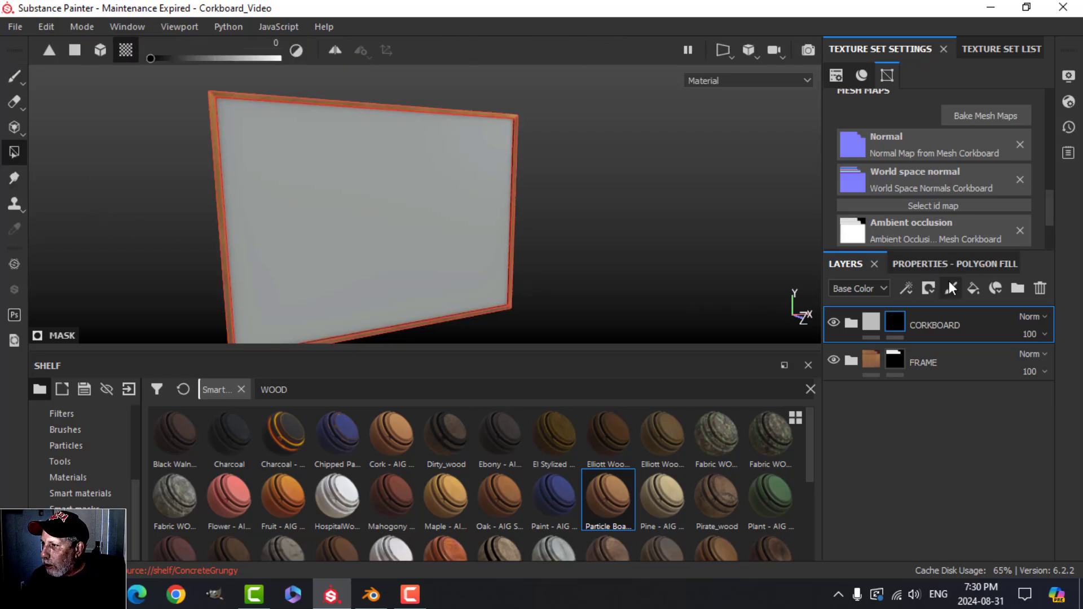
left_click(926, 268)
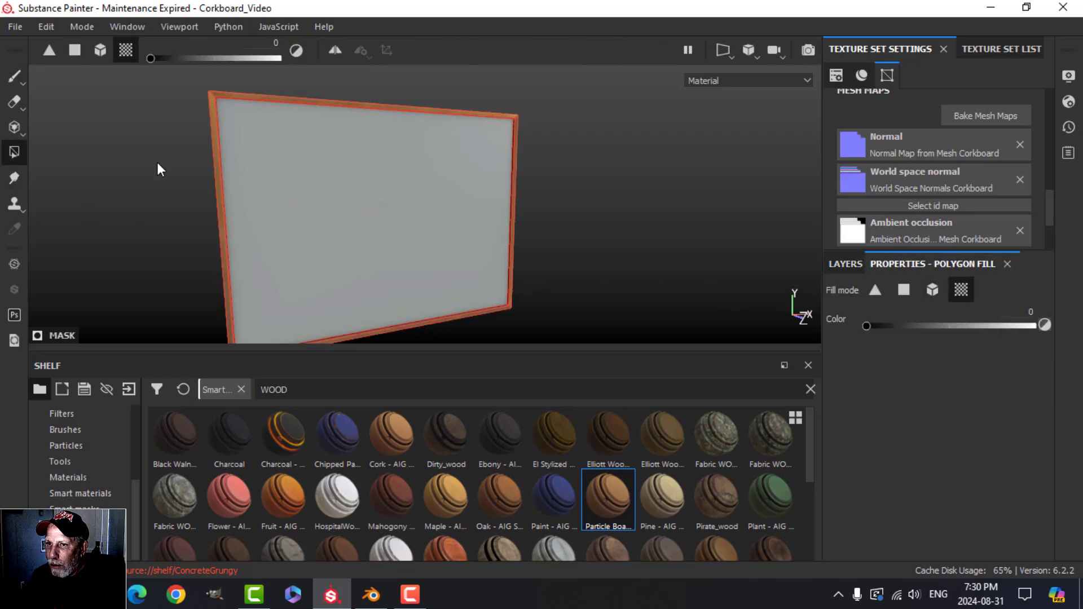
left_click(14, 76)
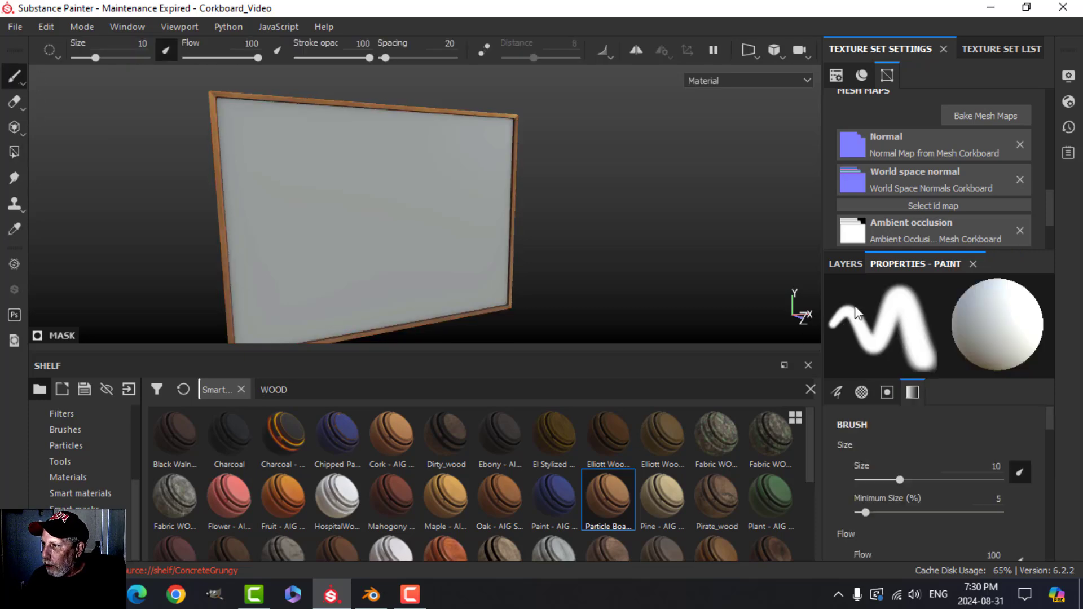
Expand CORKBOARD and show Fill layer 1's properties
left_click(846, 264)
left_click(875, 327)
left_click(847, 322)
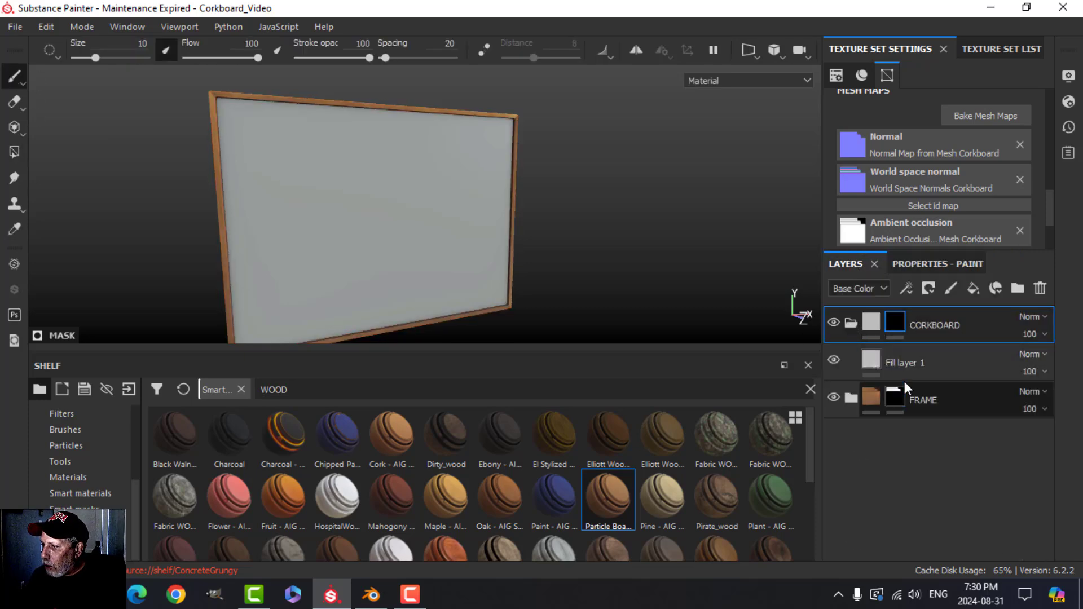
left_click(936, 363)
left_click(930, 264)
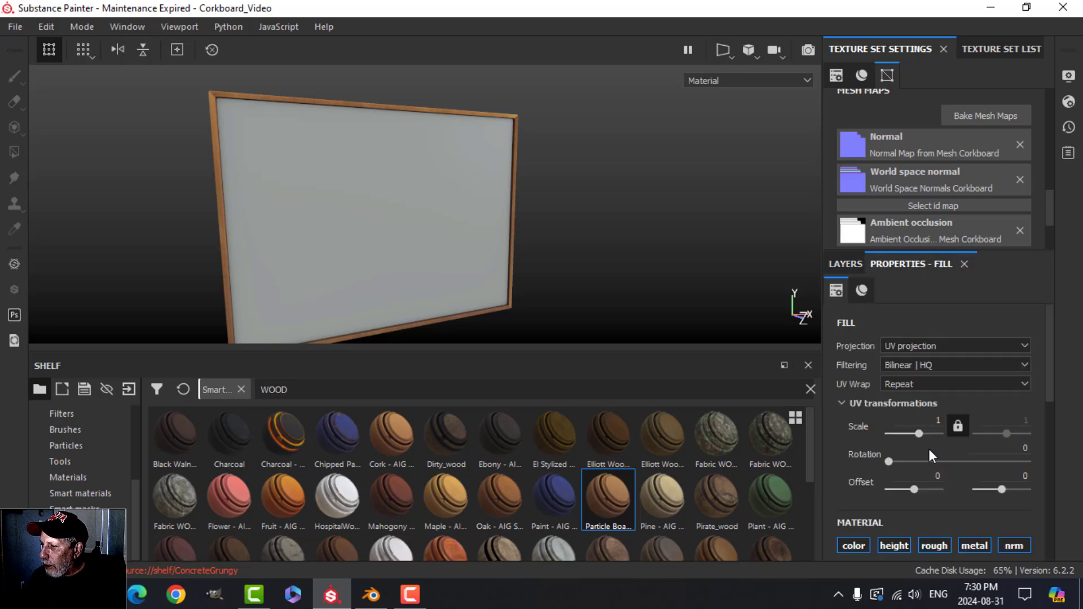
scroll(930, 464, "down", 5)
scroll(916, 459, "down", 2)
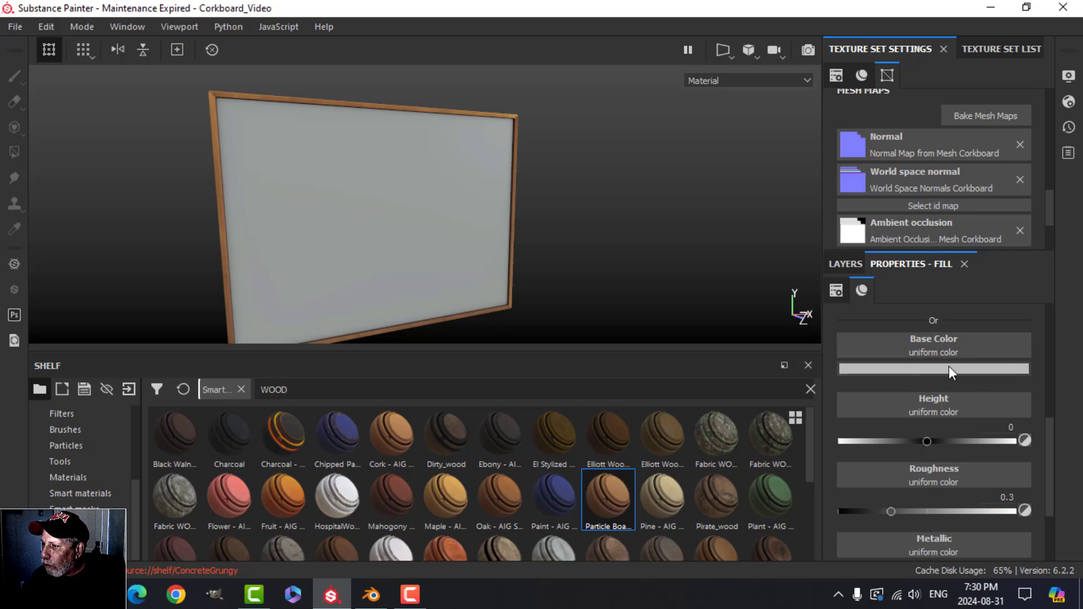
Set Fill layer 1's base colour to RGB 0.796, 0.371, 0.2
left_click(929, 367)
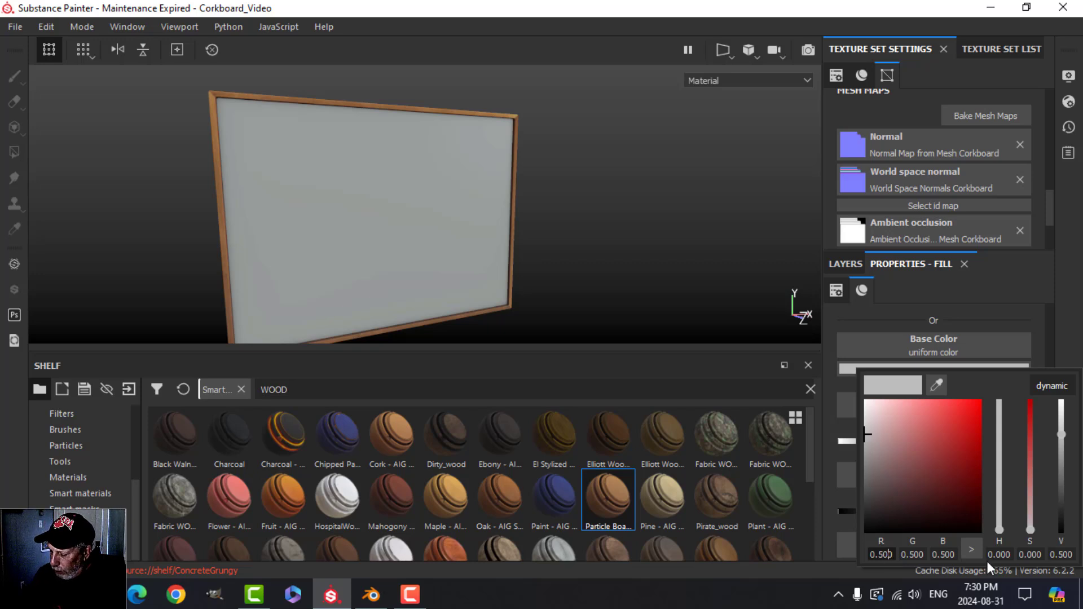
key("BackSpace")
key("BackSpace")
key("BackSpace")
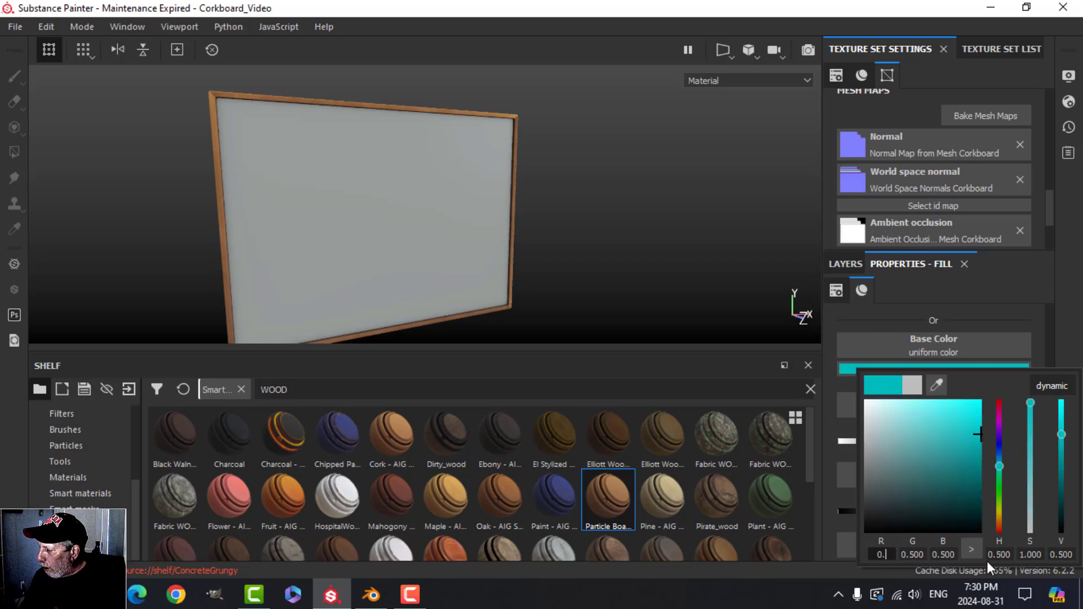
type("796")
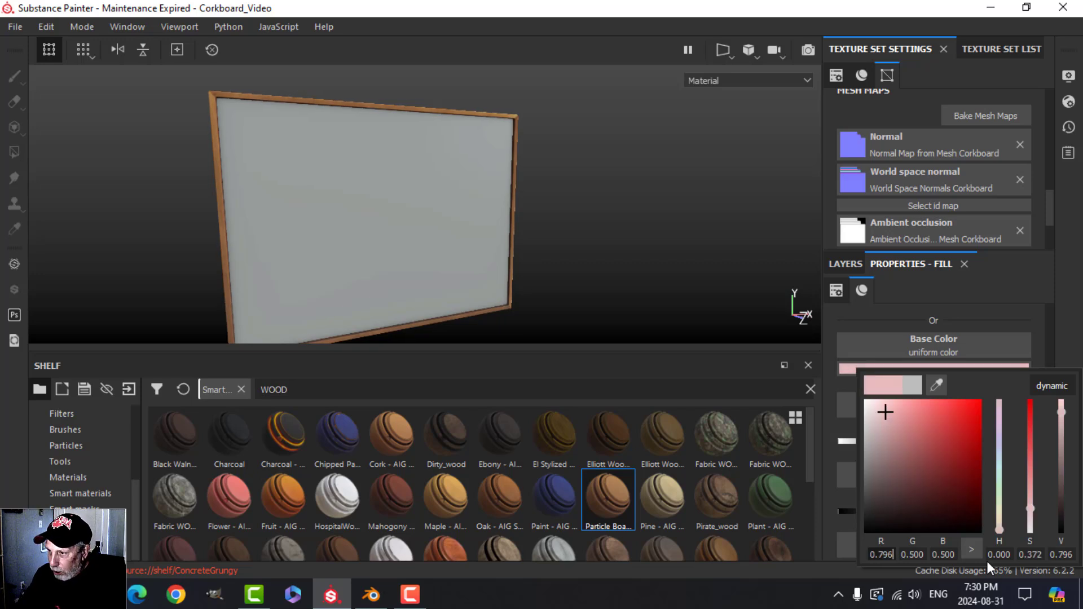
key("Return")
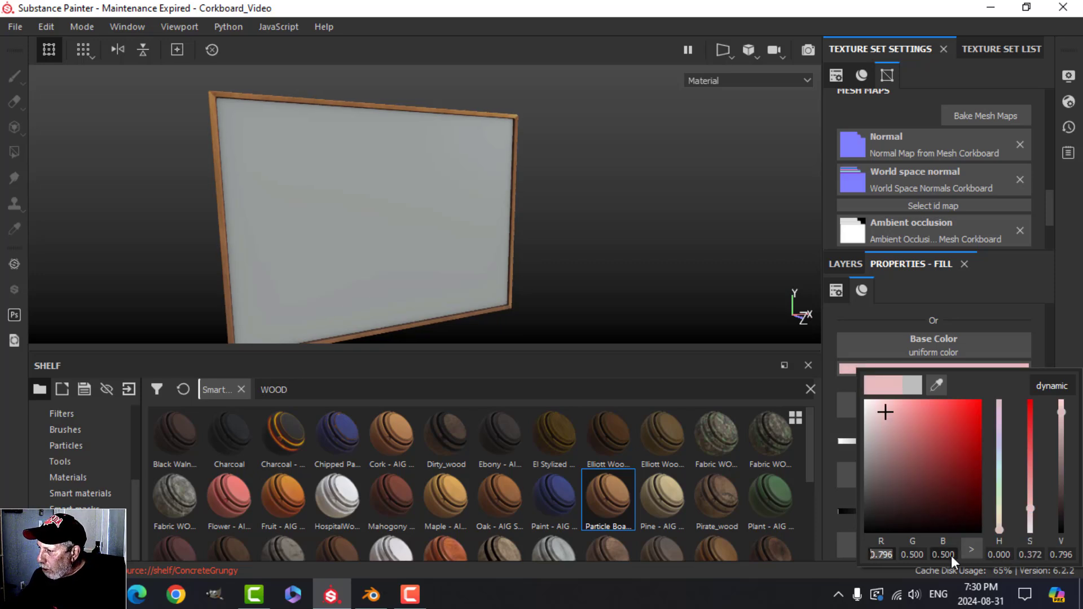
left_click(914, 554)
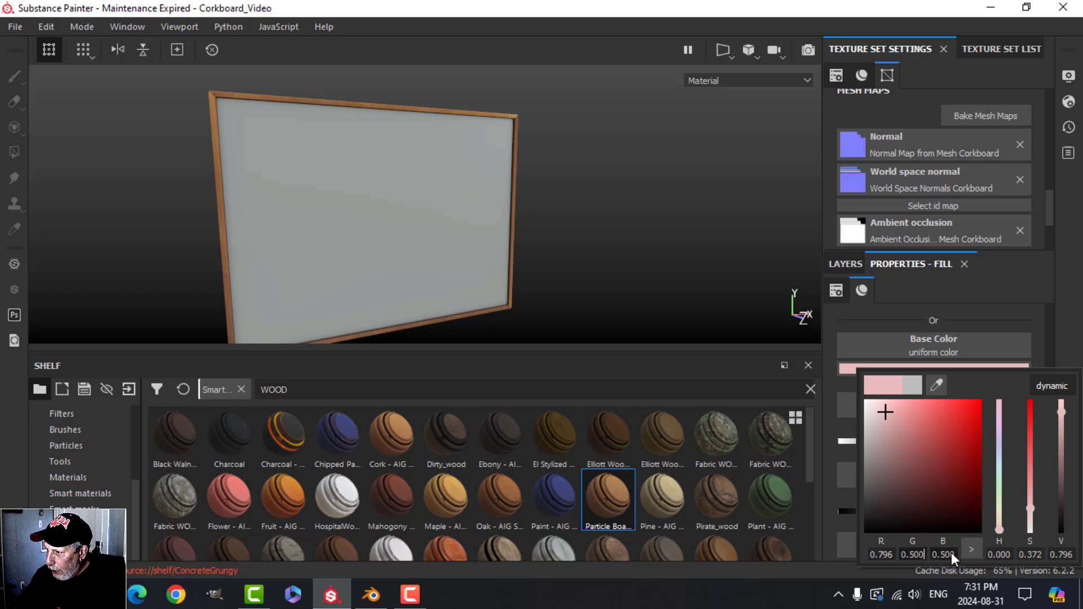
key("BackSpace")
key("BackSpace")
key("BackSpace")
type("371")
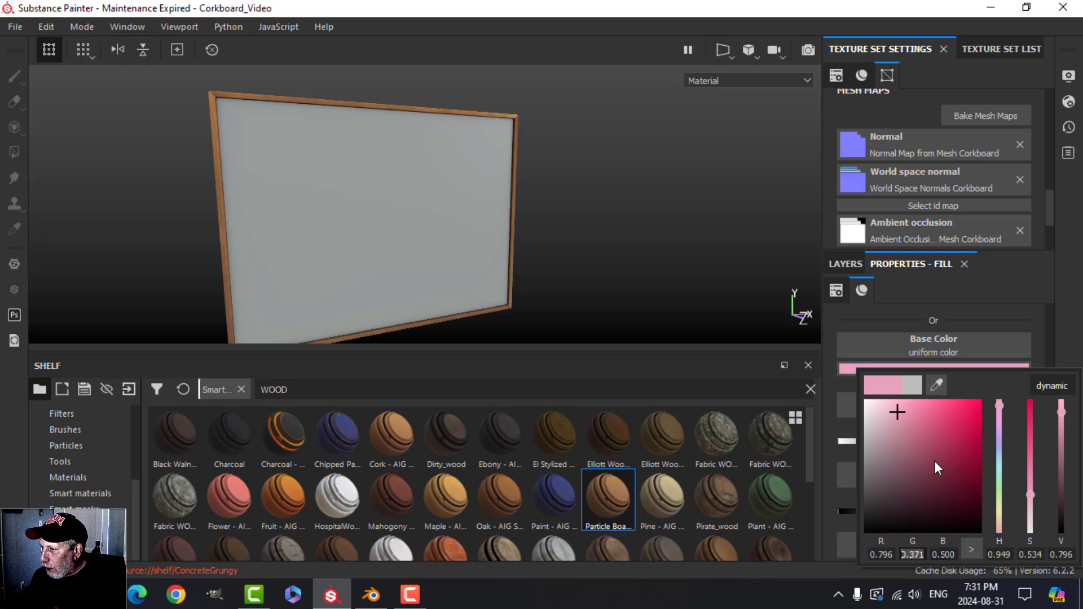
left_click(951, 556)
type("0.21")
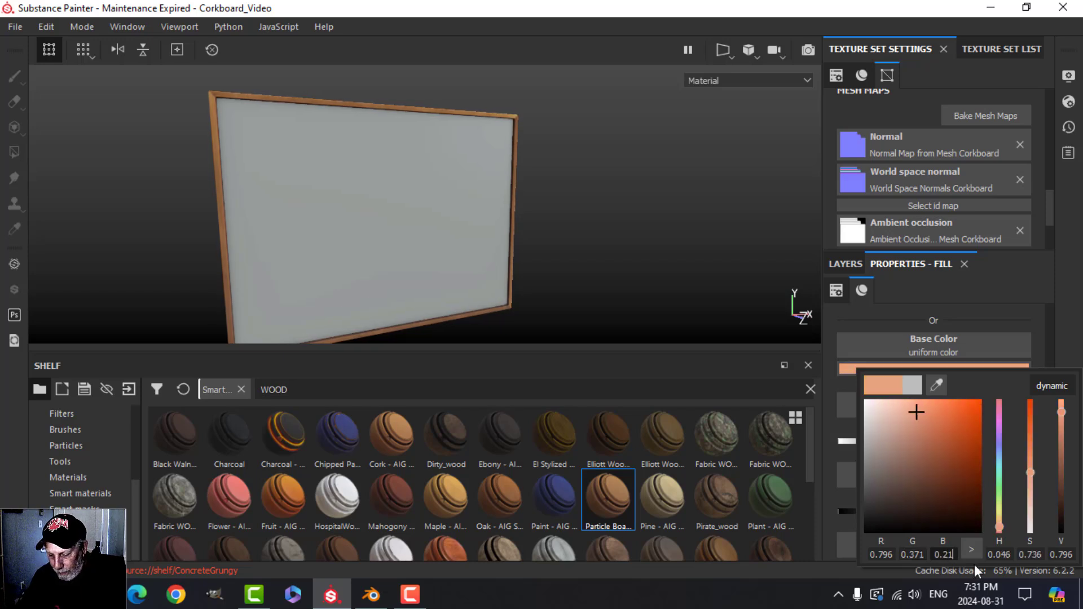
key("Return")
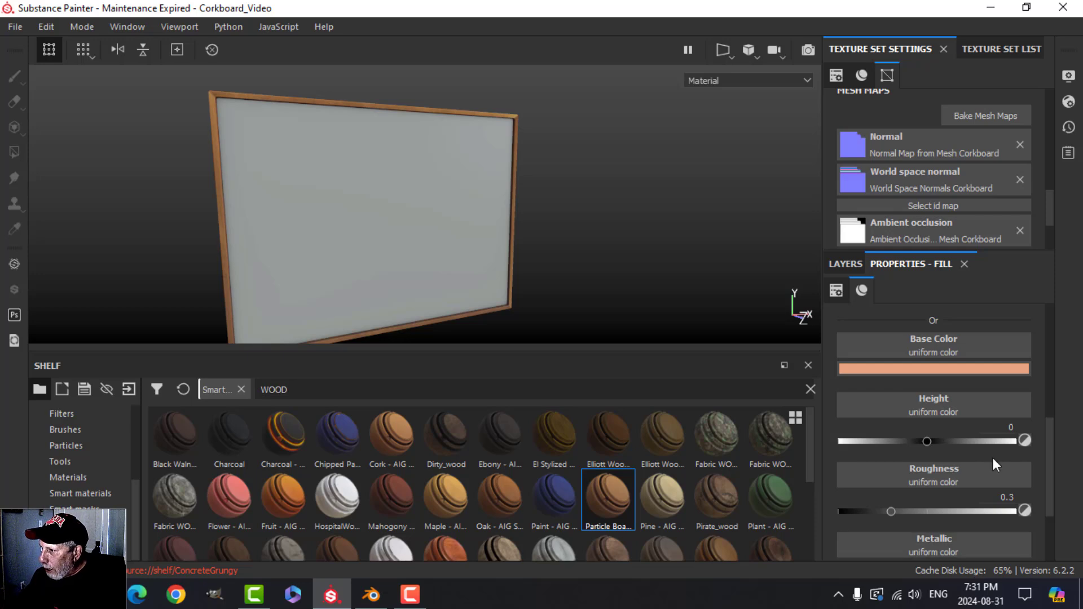
left_click(938, 372)
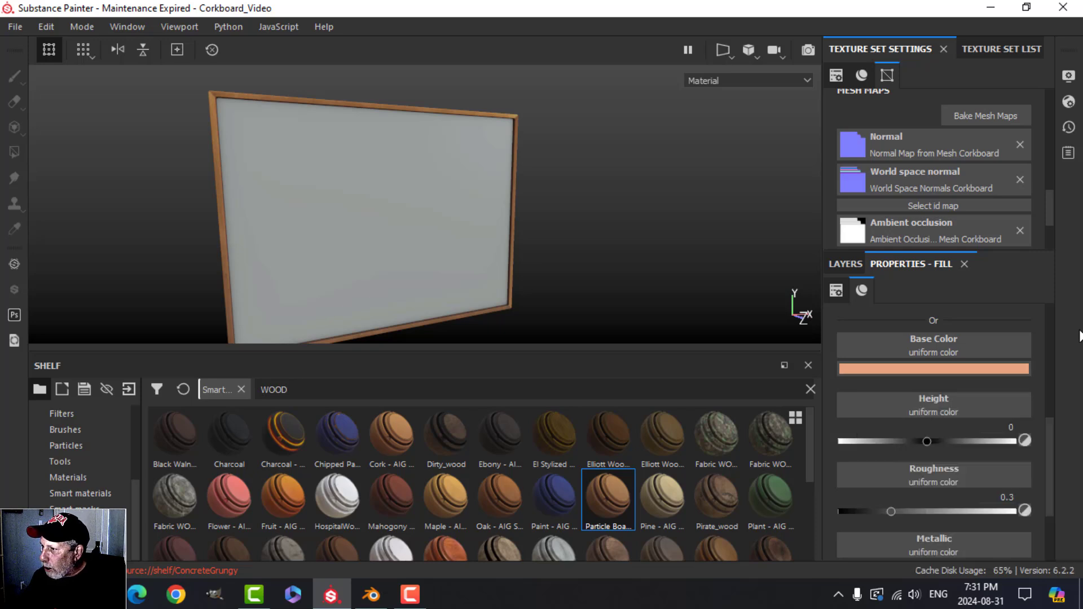
Polygon-fill the CORKBOARD mask so the cork orange covers the board, then reselect Fill layer 1
left_click(846, 264)
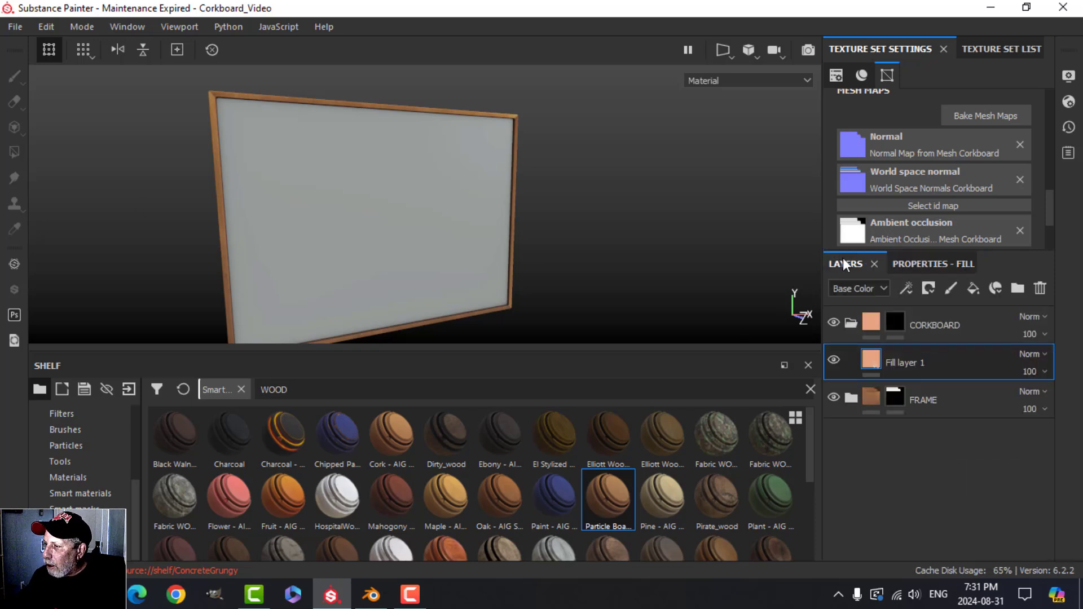
left_click(887, 323)
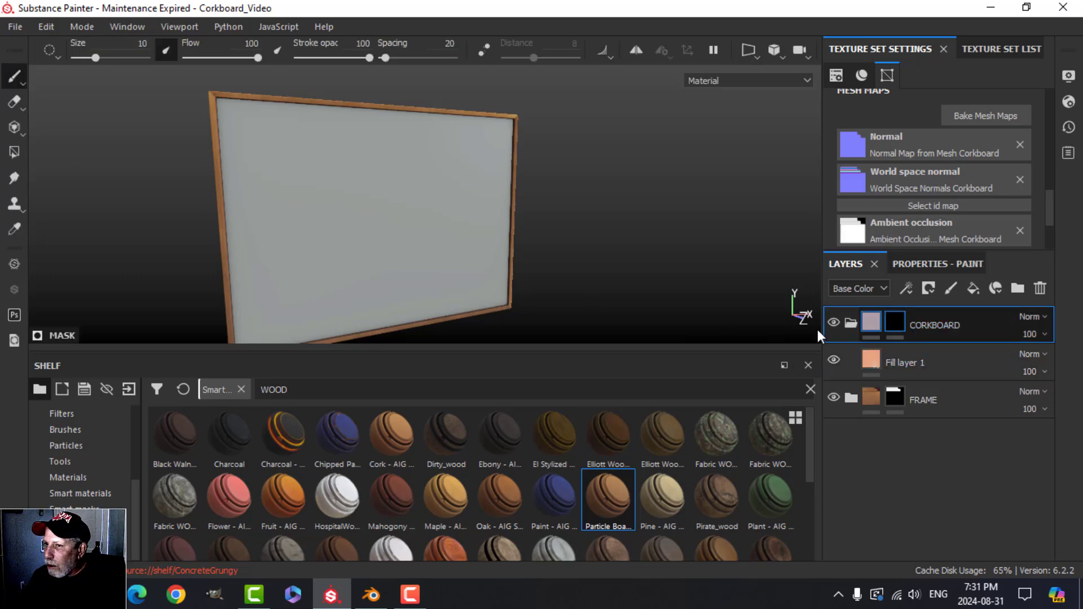
left_click(14, 151)
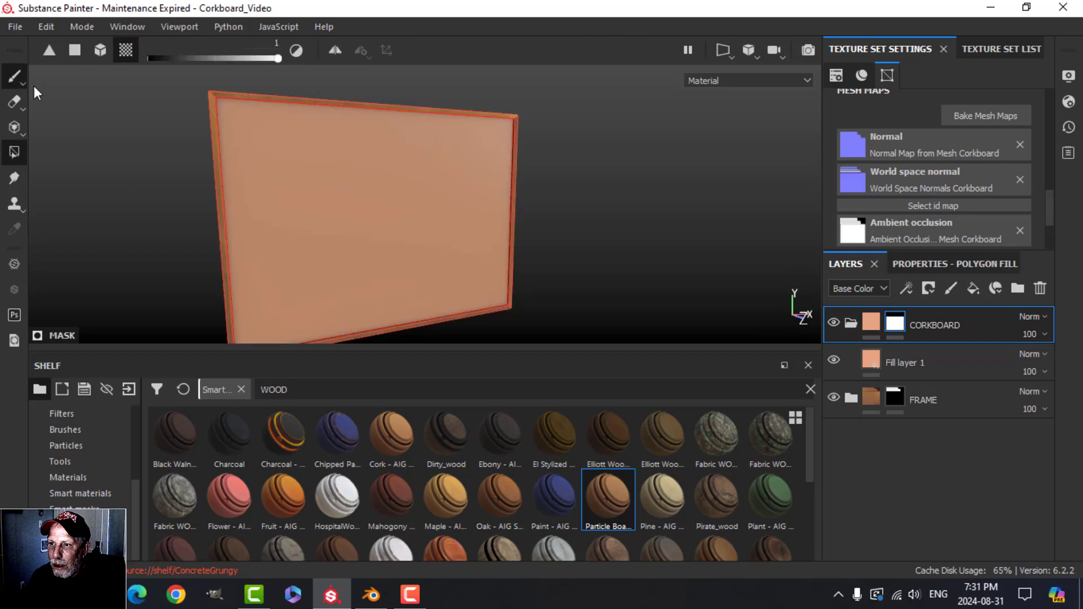
left_click(14, 76)
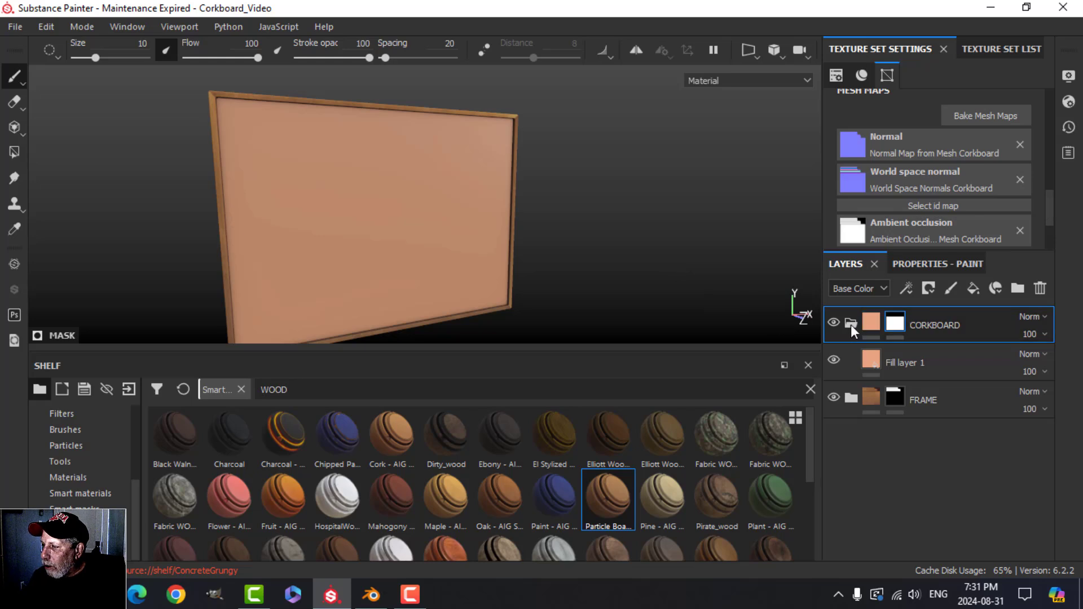
left_click(876, 364)
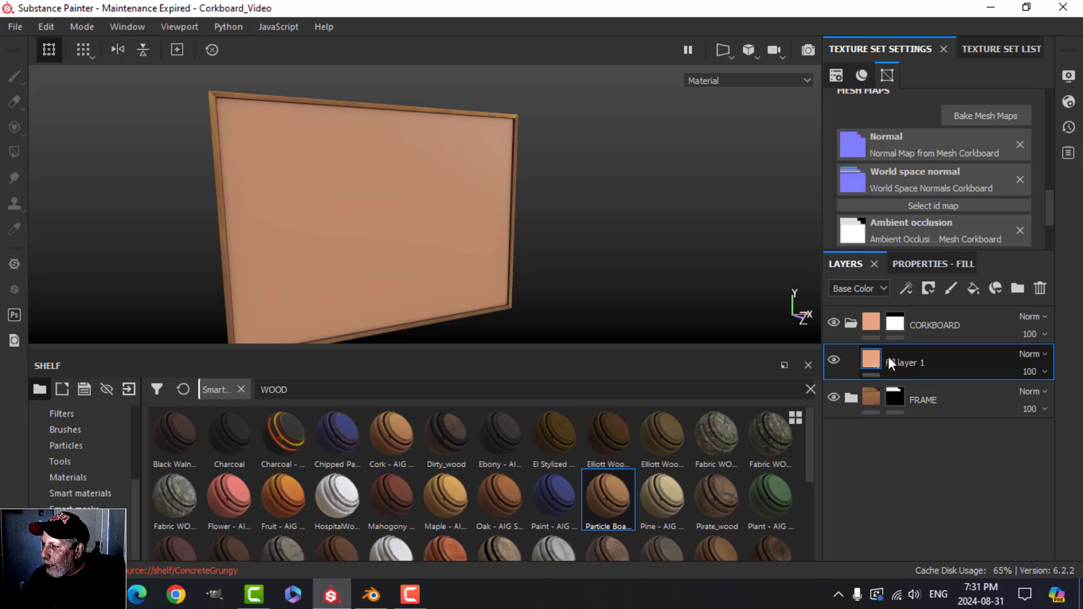
Add Fill layer 2 inside the CORKBOARD folder
left_click(973, 288)
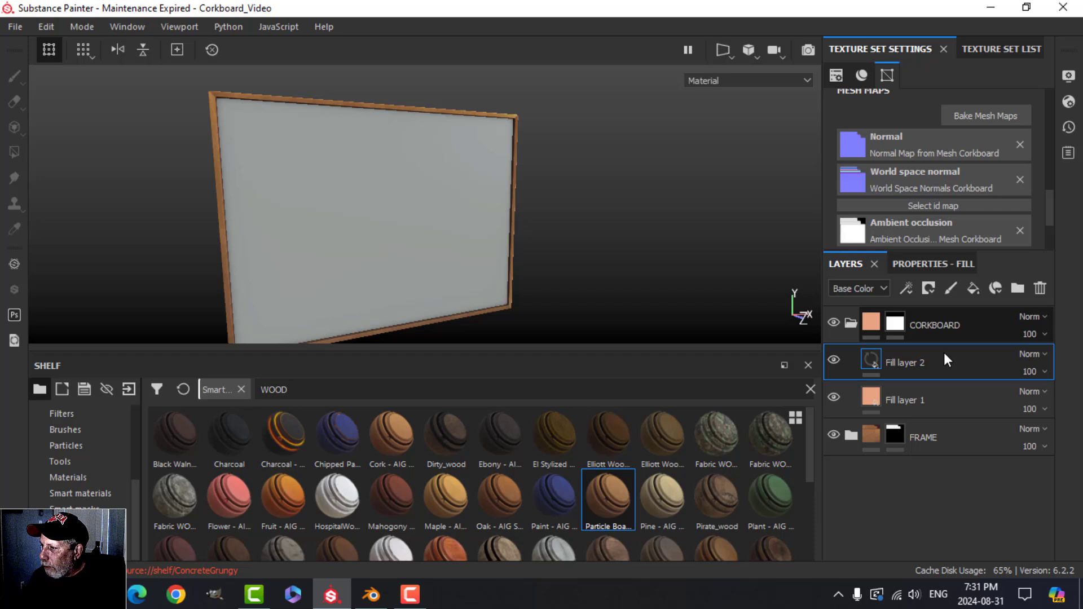
left_click(920, 264)
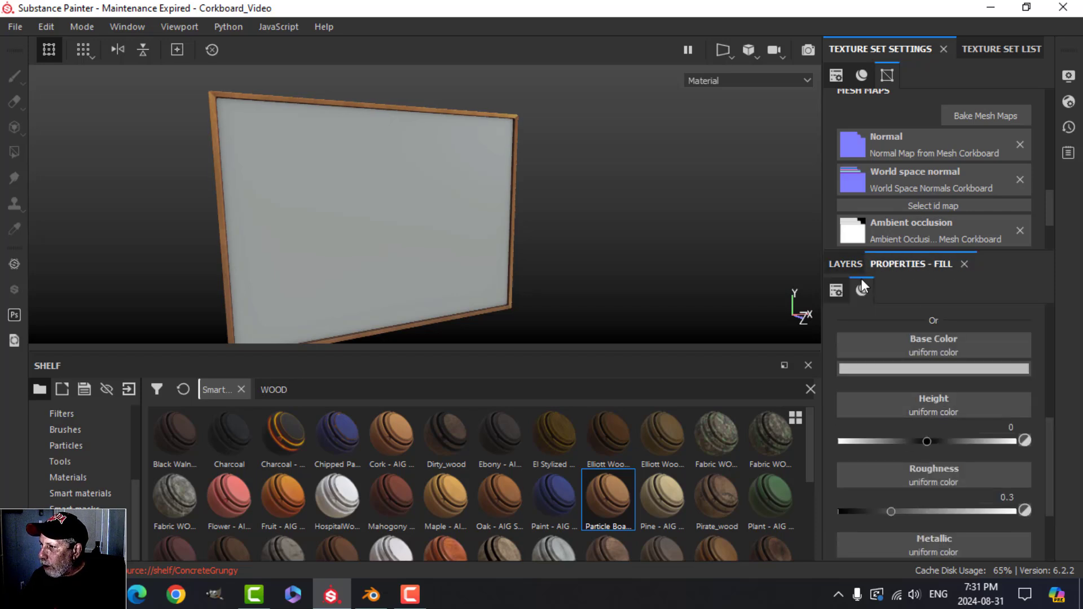
left_click(845, 264)
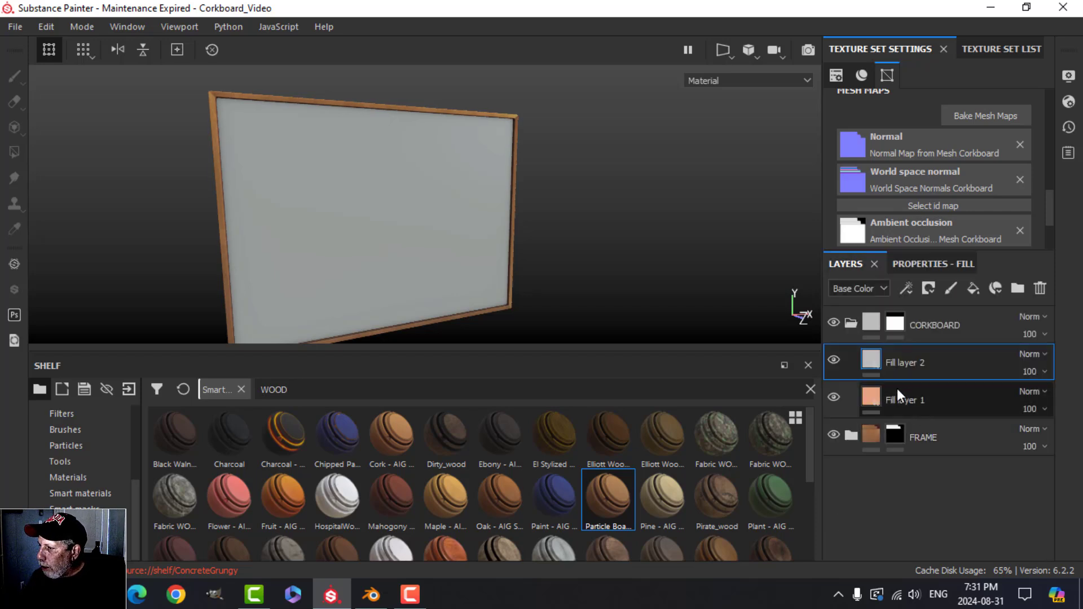
Raise Fill layer 1's roughness to 0.7, then reselect Fill layer 2
left_click(864, 394)
left_click(925, 265)
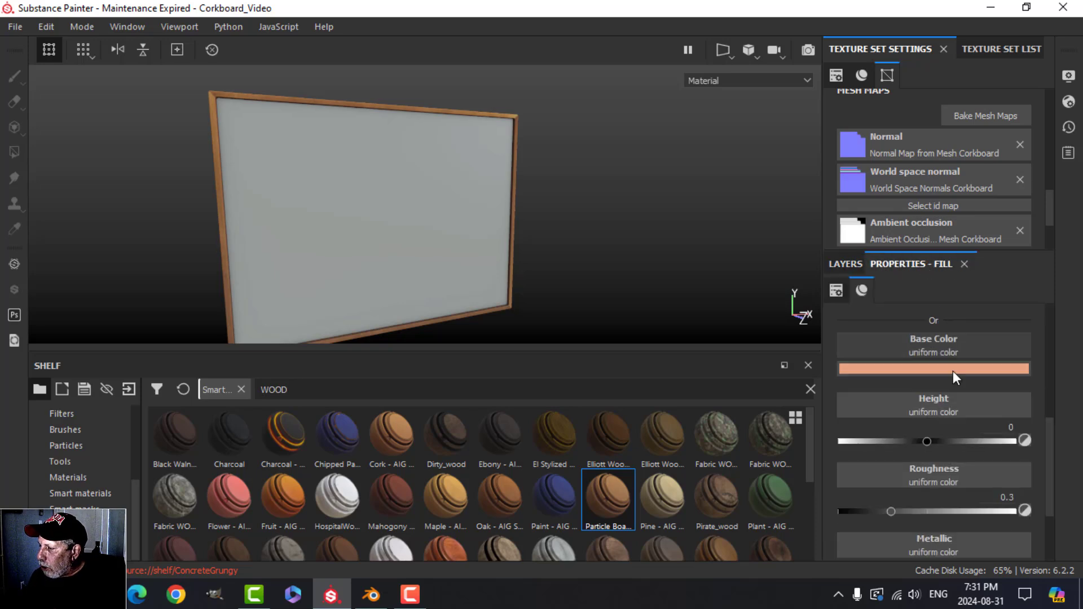
left_click(1004, 497)
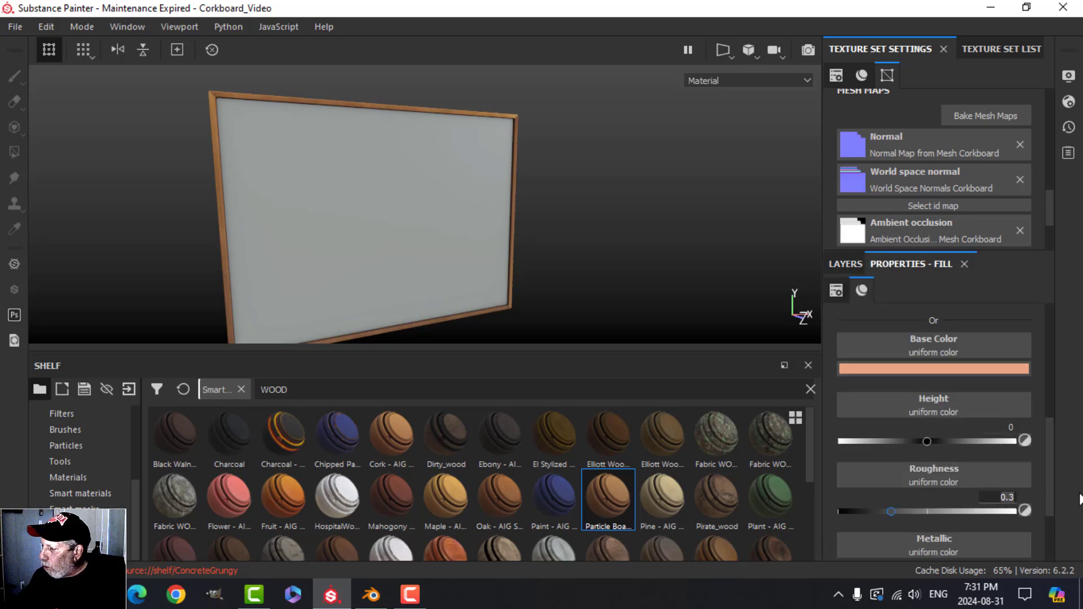
key("BackSpace")
key("BackSpace")
key("BackSpace")
type(".7")
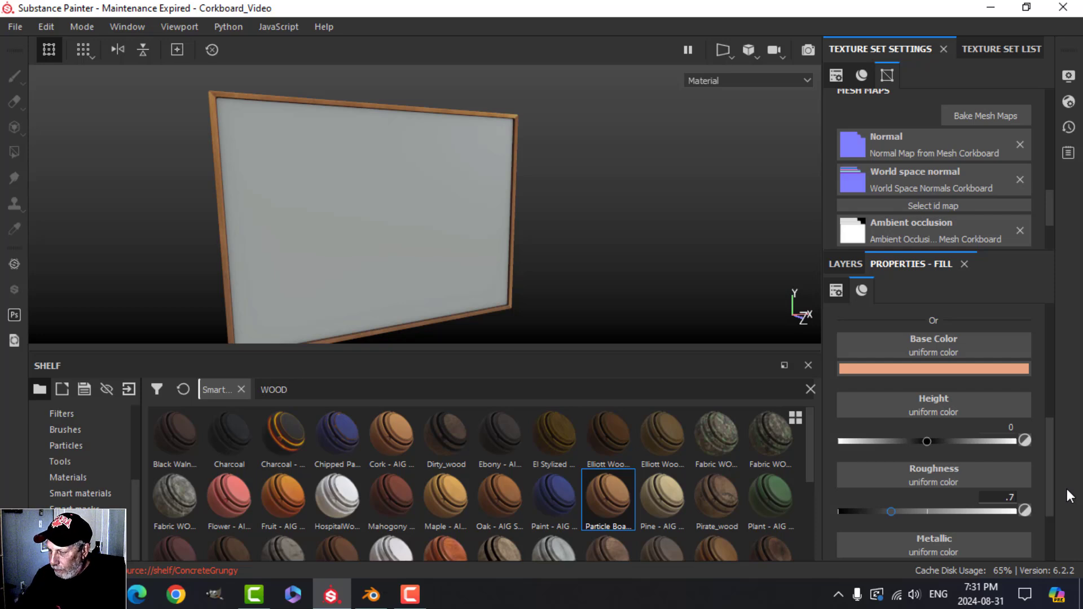
key("Return")
left_click(846, 265)
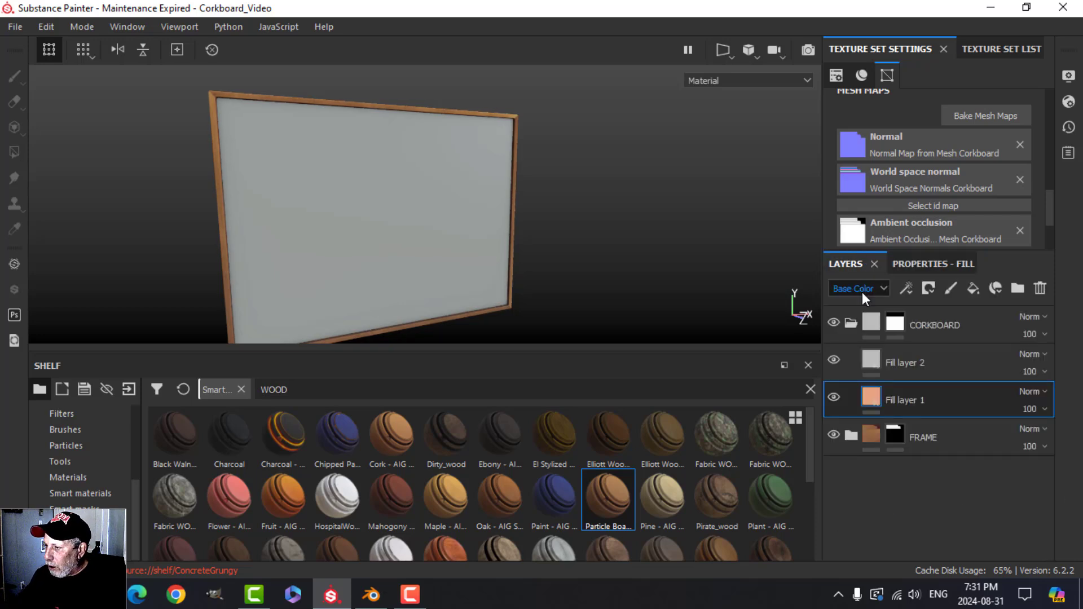
left_click(924, 364)
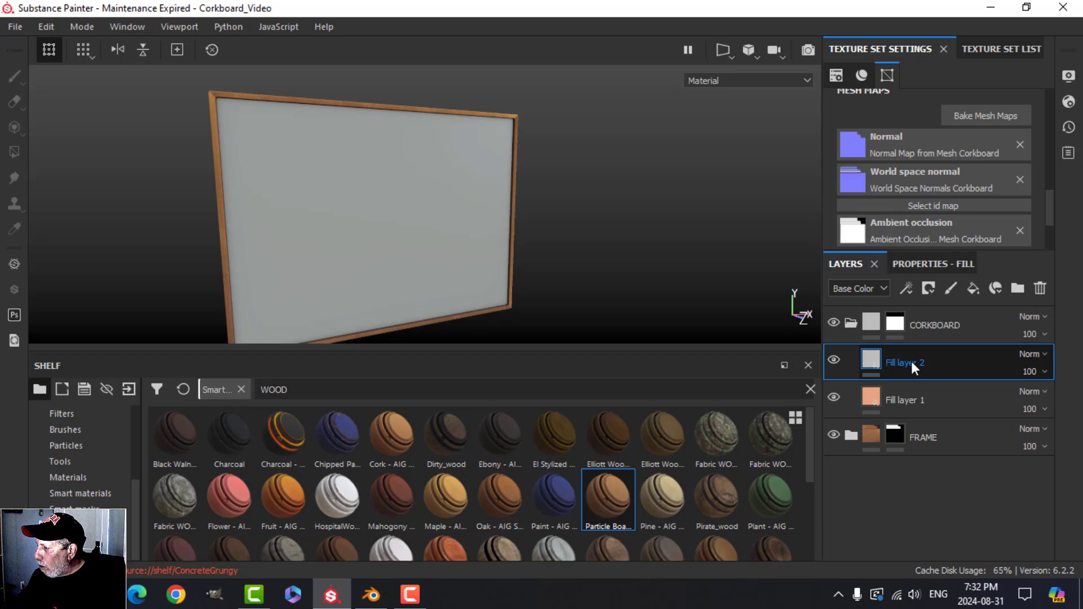
Set Fill layer 2's base colour to RGB 0.324, 0.180, 0.1
left_click(919, 267)
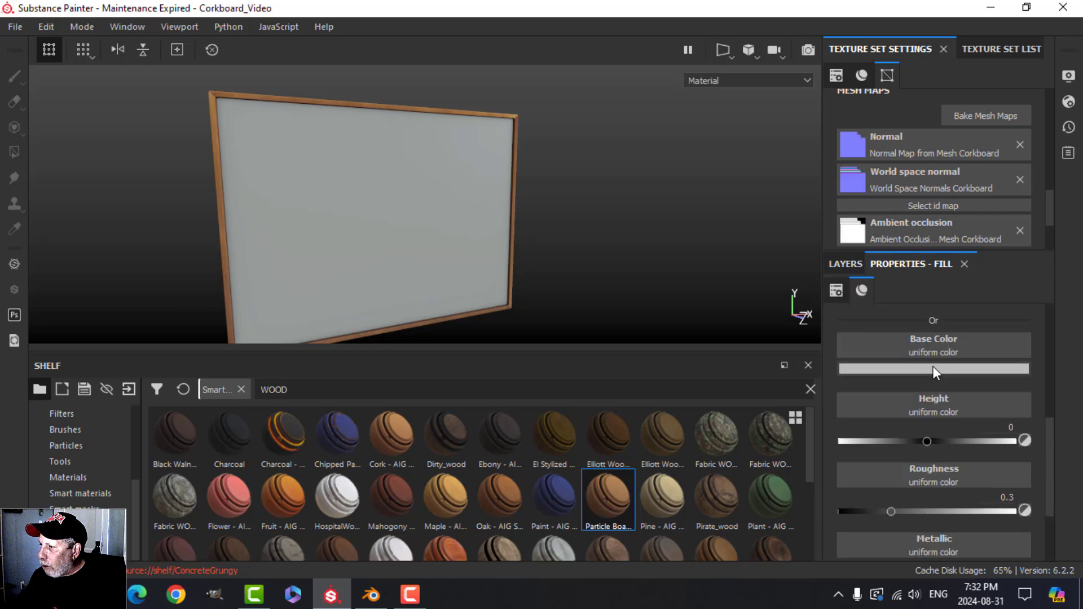
left_click(933, 369)
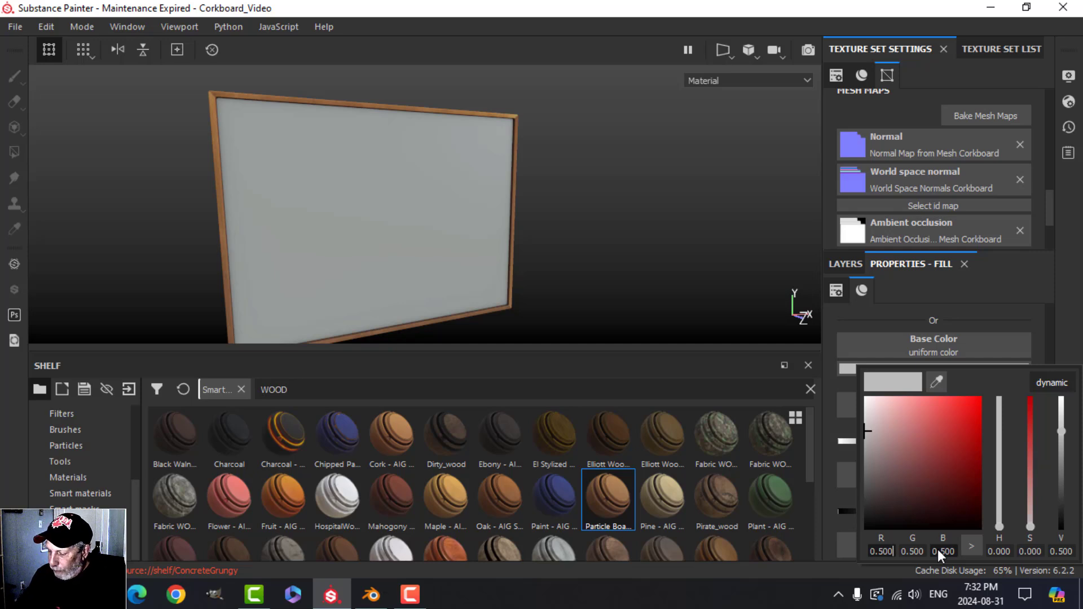
key("BackSpace")
key("BackSpace")
key("BackSpace")
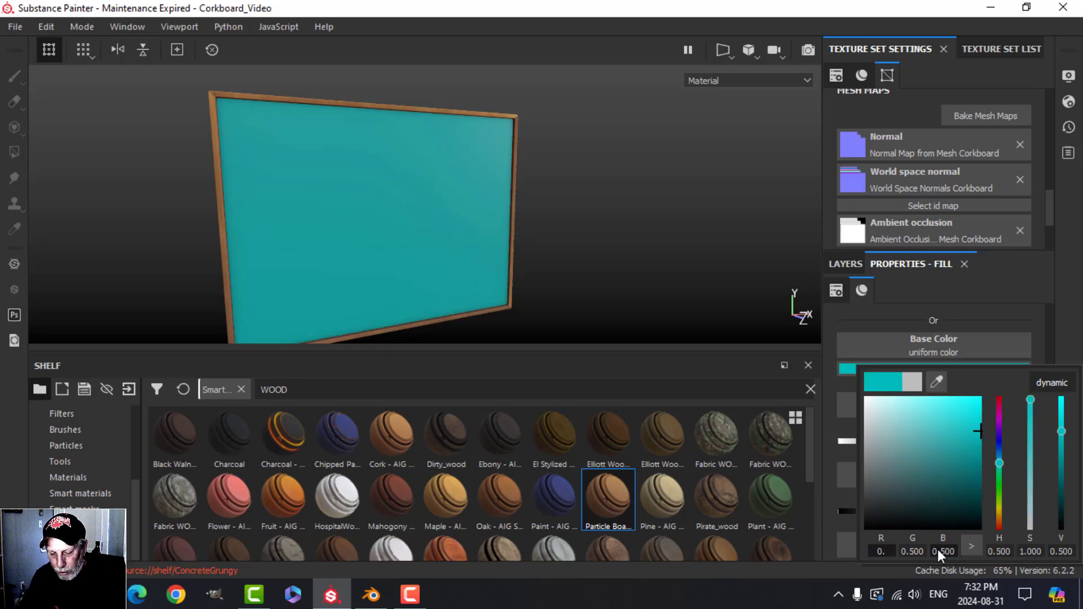
type("324")
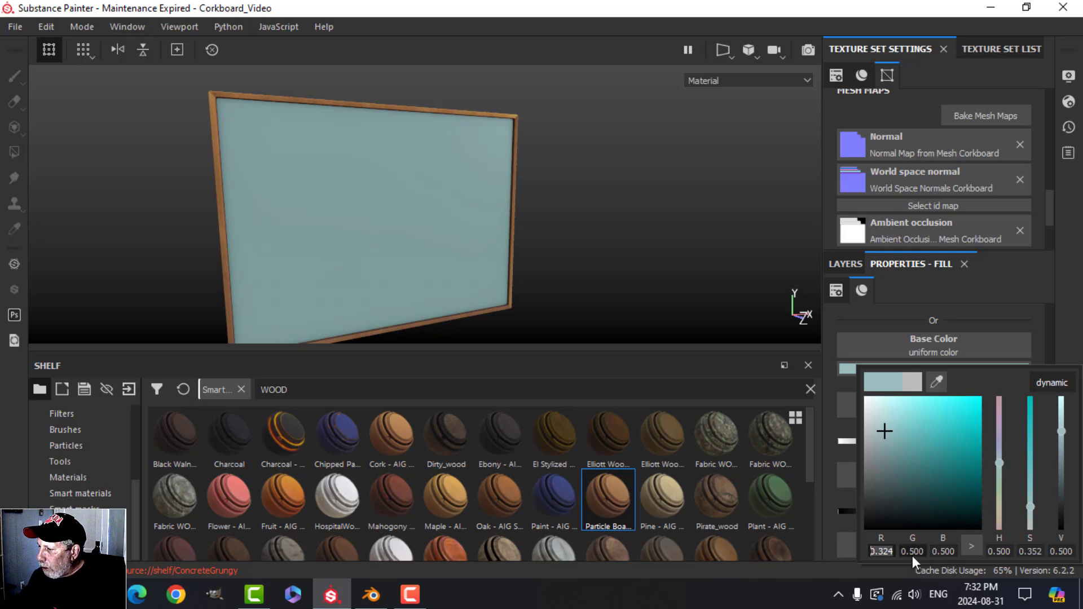
key("Tab")
key("BackSpace")
key("BackSpace")
key("BackSpace")
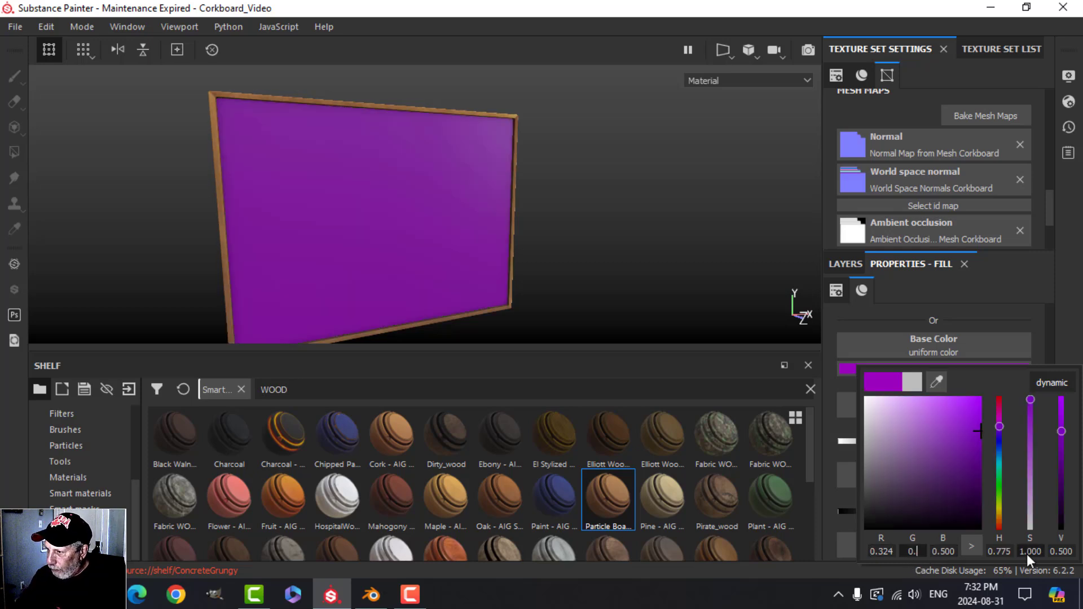
type("180")
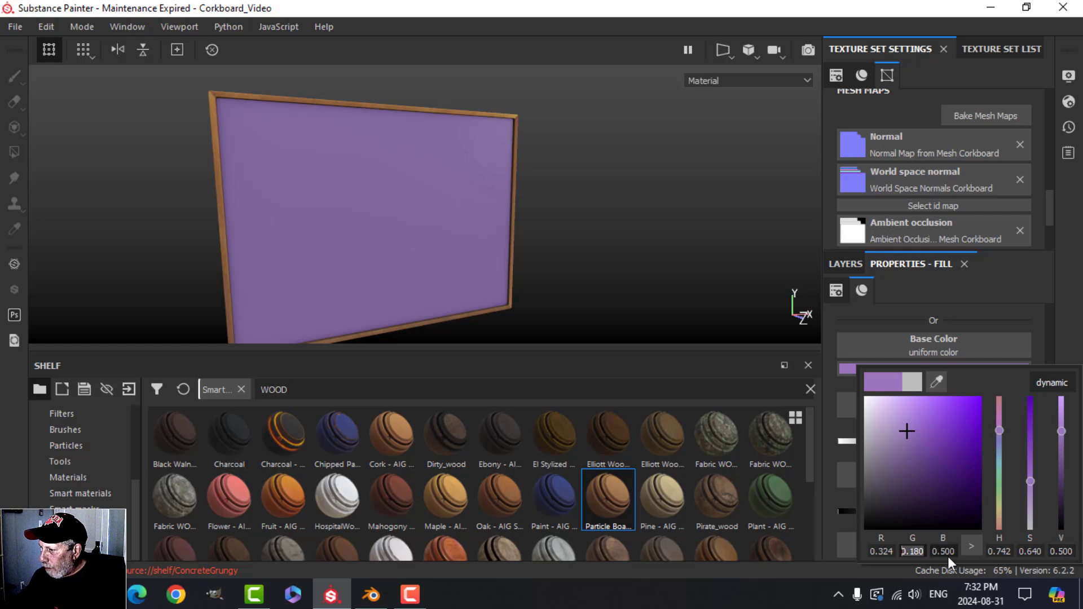
key("Tab")
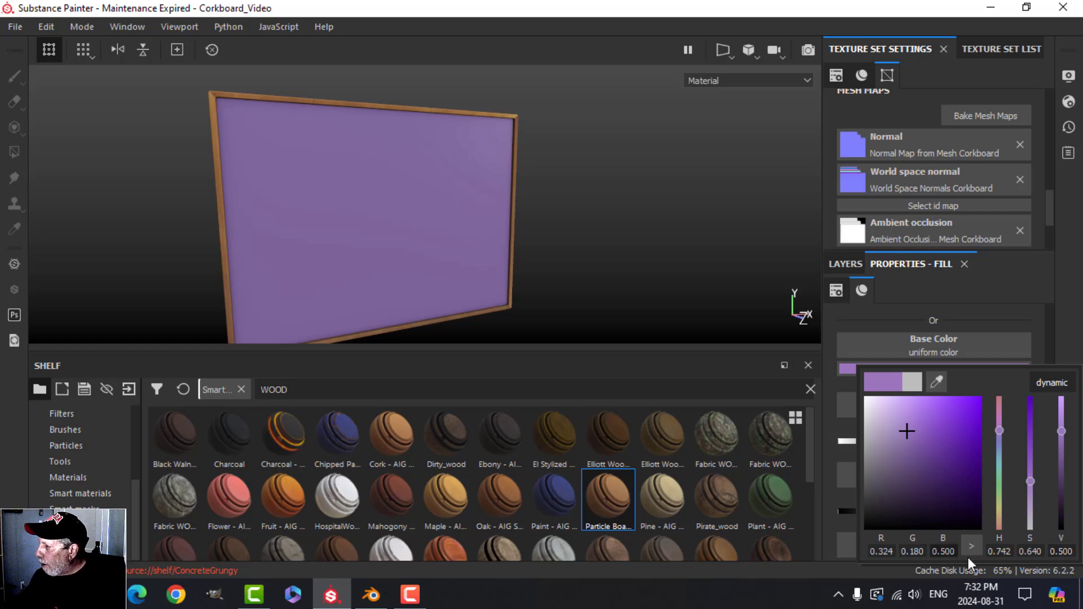
key("BackSpace")
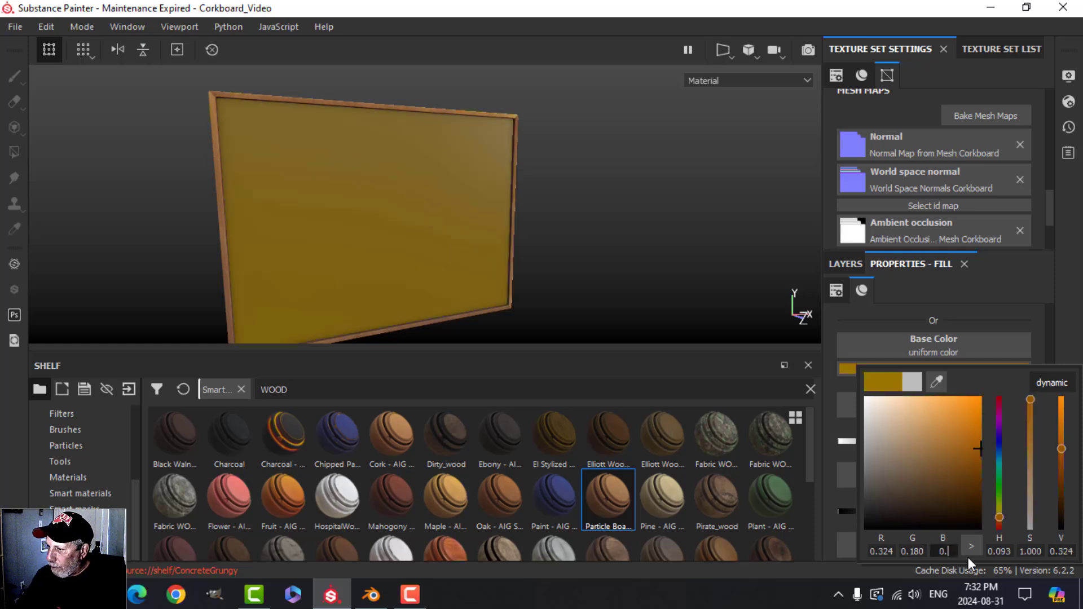
type("12")
key("Return")
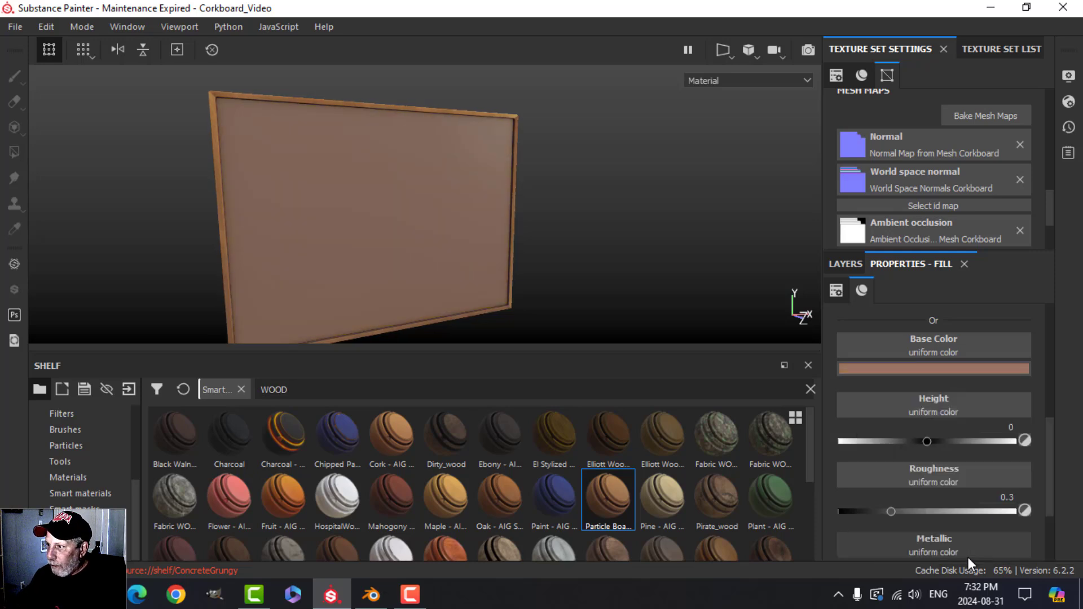
Refine the base colour in HSV with hue 58 and brightness 0.34
left_click(898, 368)
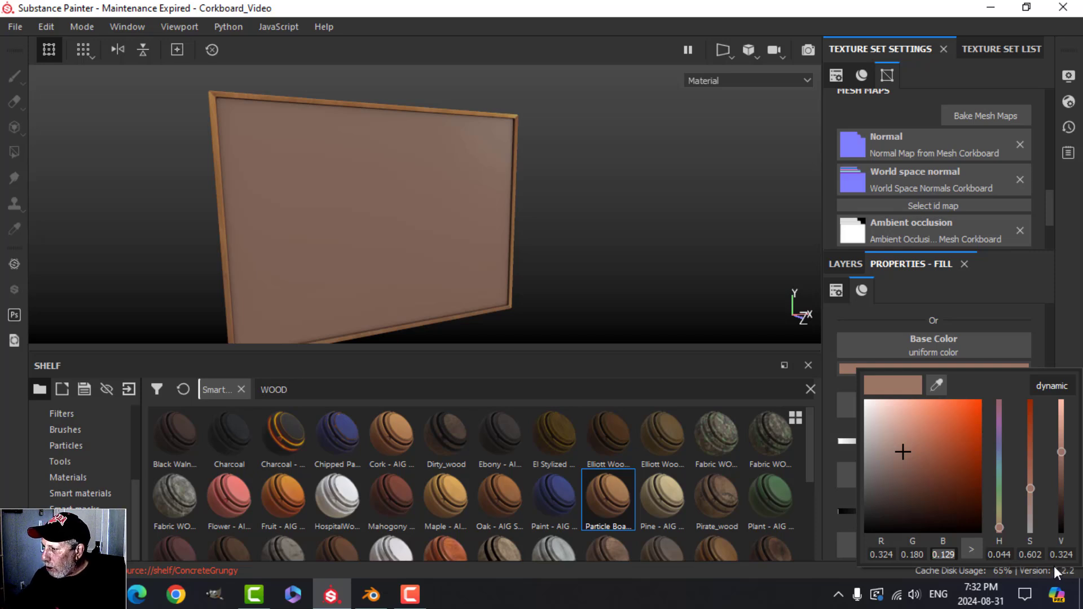
left_click(1009, 555)
key("BackSpace")
key("BackSpace")
type("58")
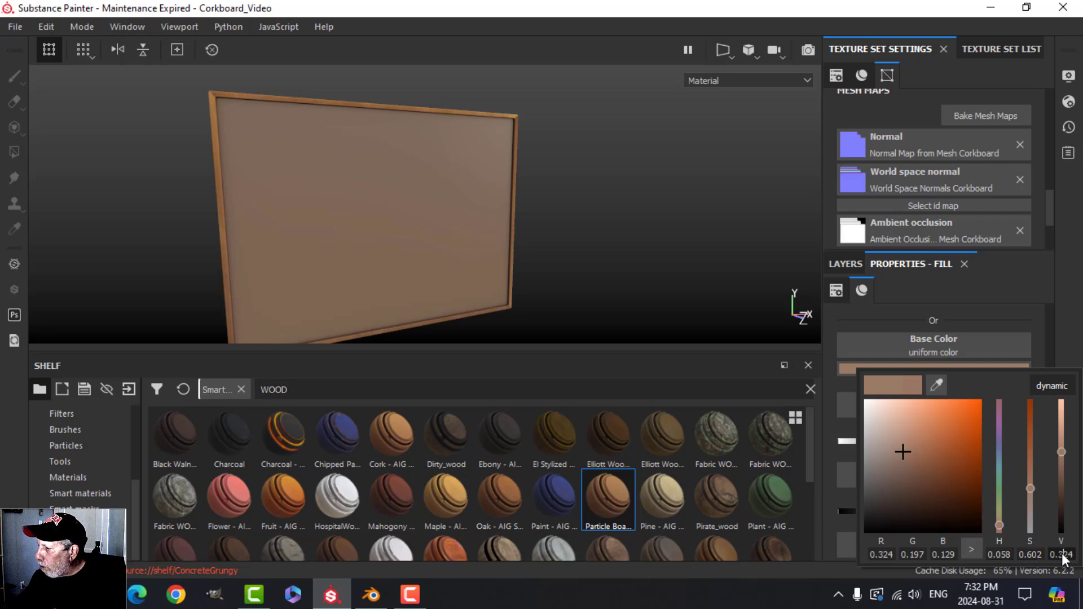
type("0.34")
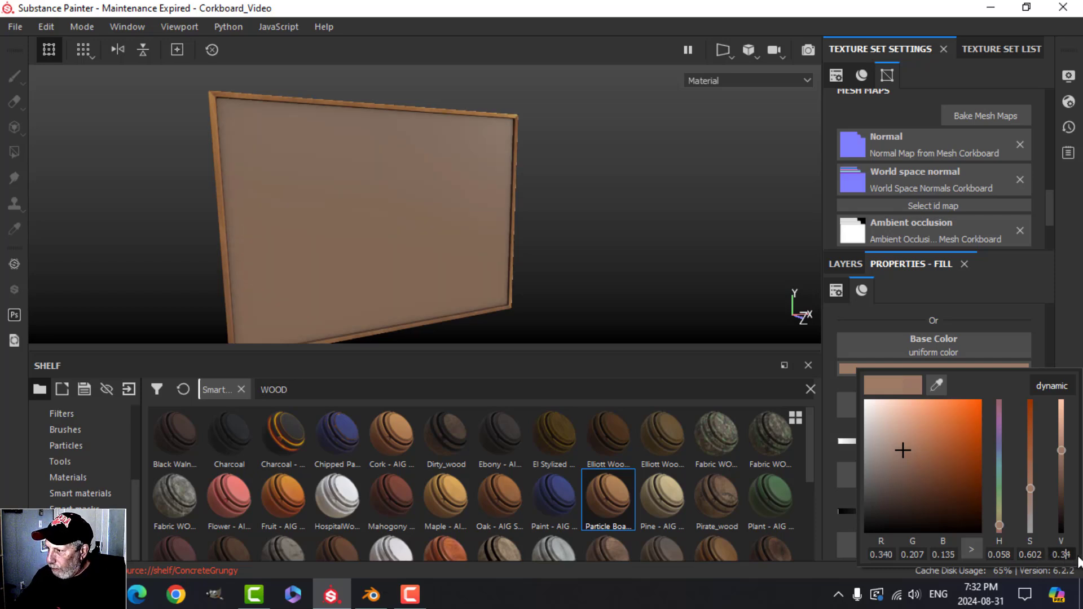
key("Return")
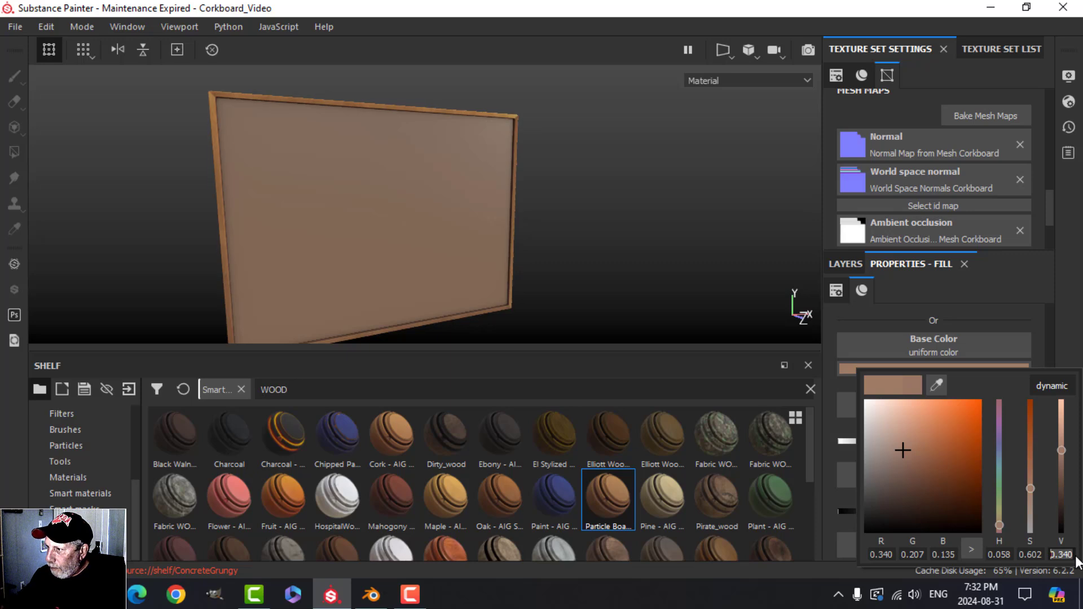
left_click(988, 303)
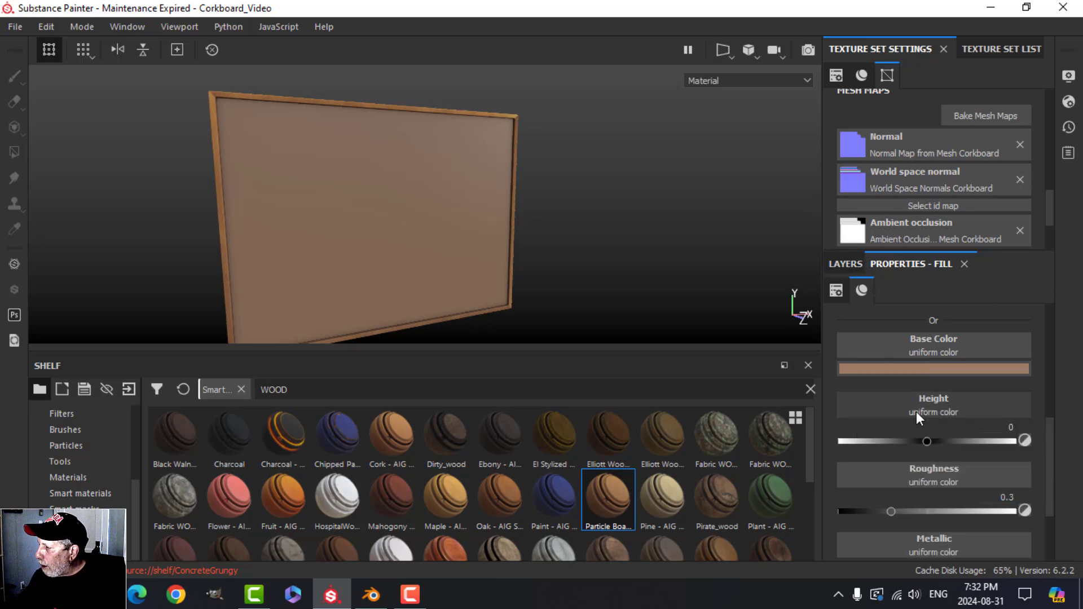
Set Fill layer 2's roughness to 0.88 and height to 0.09
left_click(993, 496)
key("BackSpace")
type("88")
key("Return")
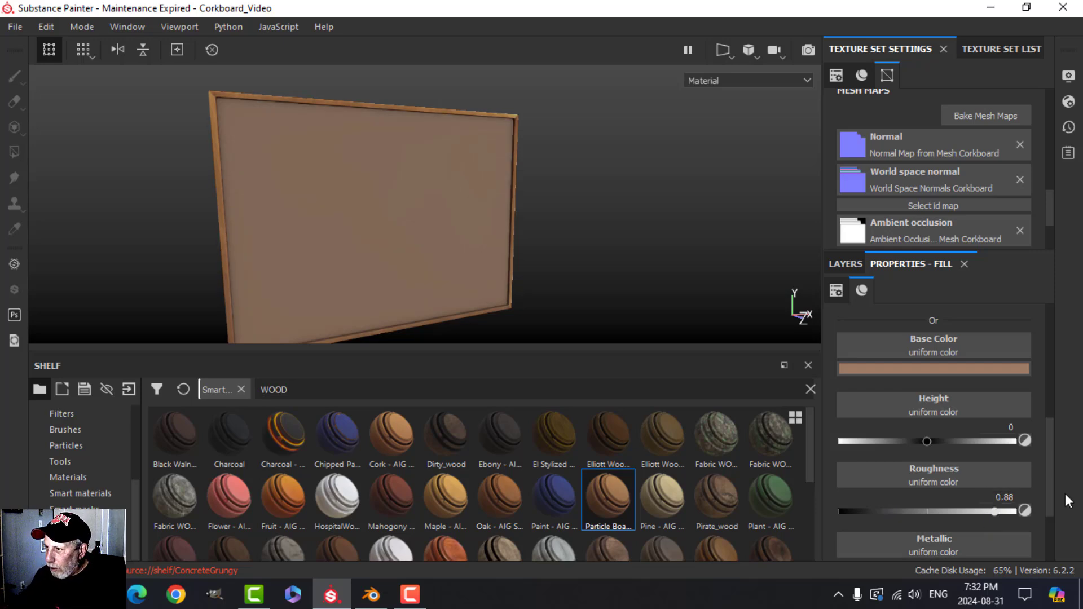
left_click(998, 427)
type(".09")
key("Return")
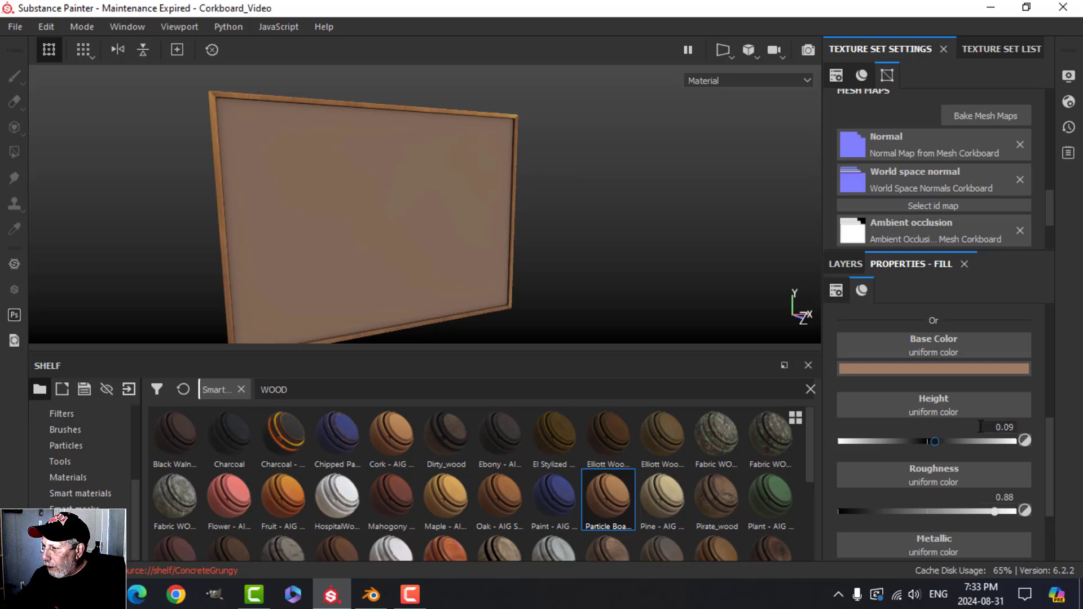
left_click(846, 264)
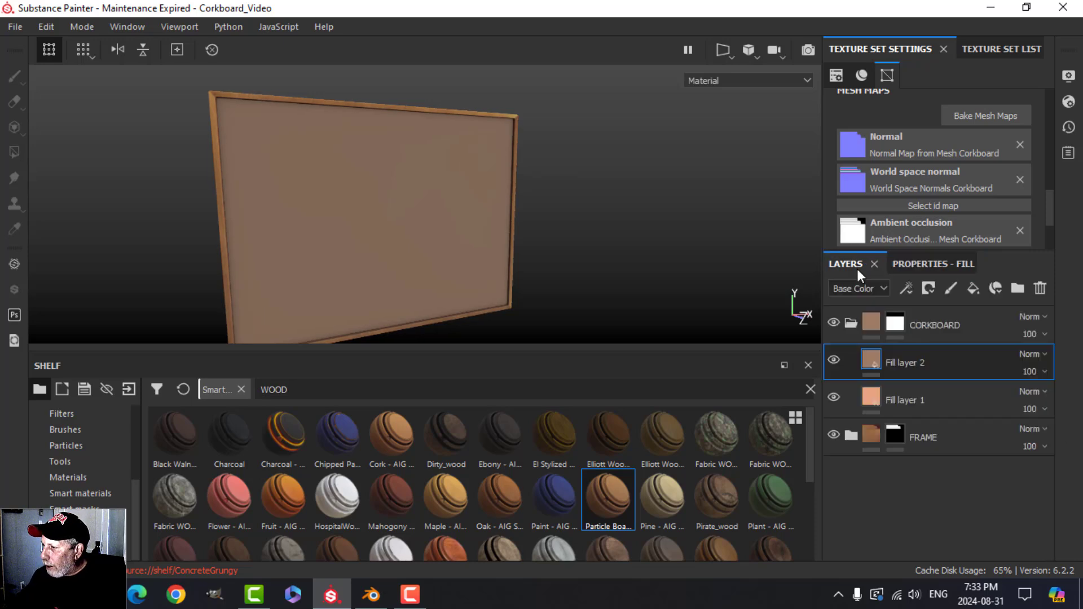
Give Fill layer 2 a black mask with a fill effect and search procedurals for 'GAU'
left_click(928, 289)
left_click(945, 323)
left_click(910, 286)
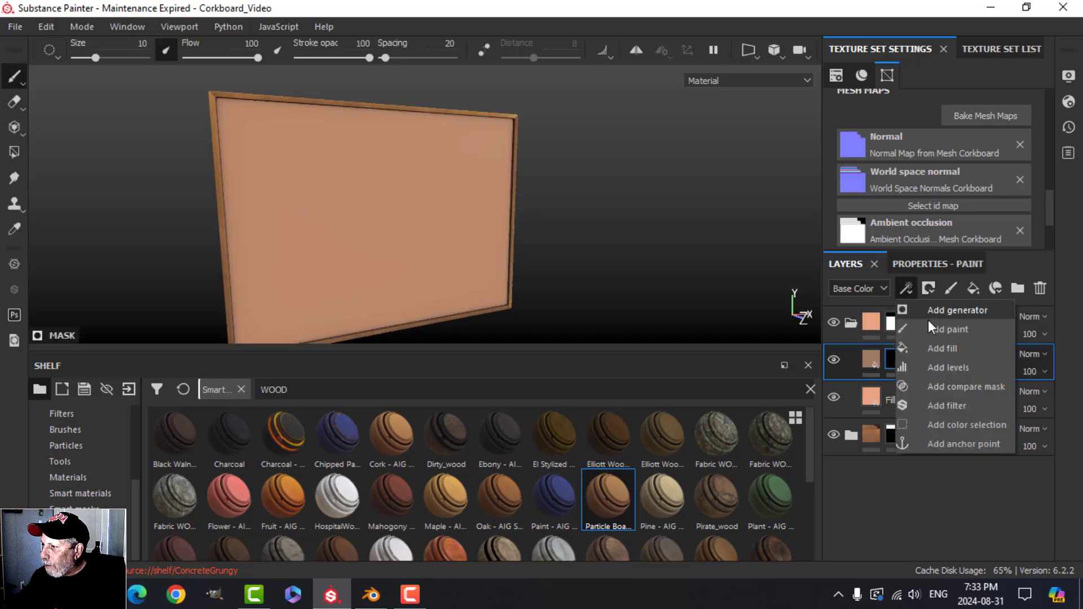
left_click(939, 347)
left_click(929, 270)
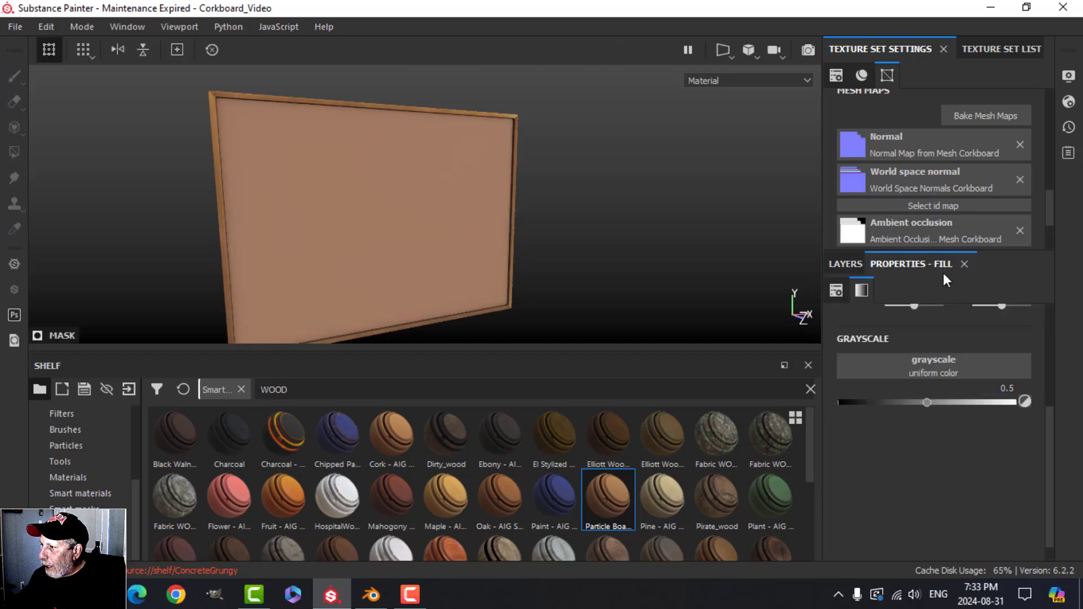
left_click(941, 361)
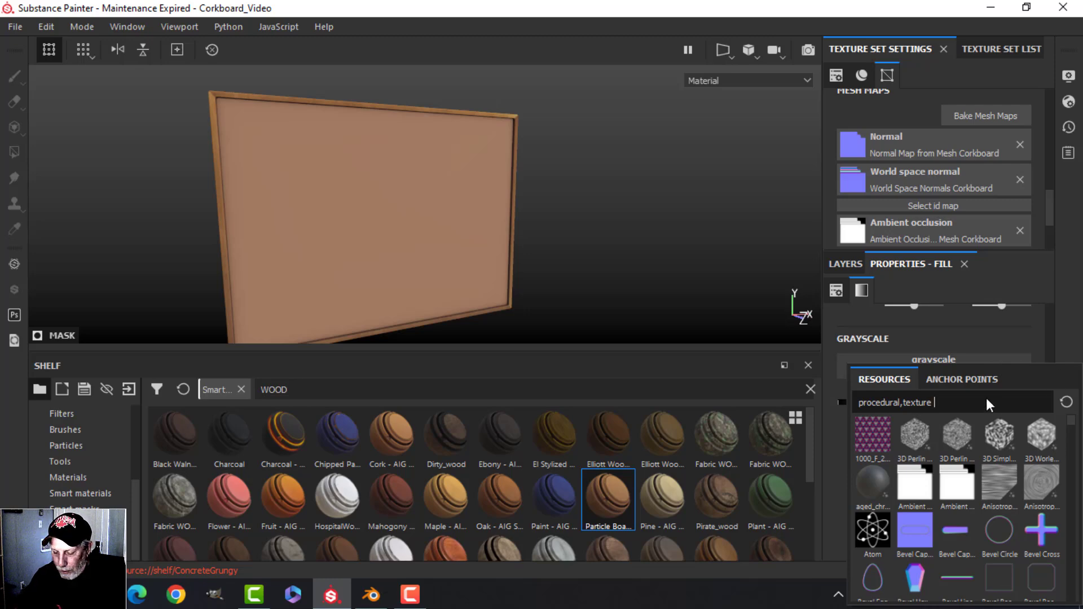
type("GAU")
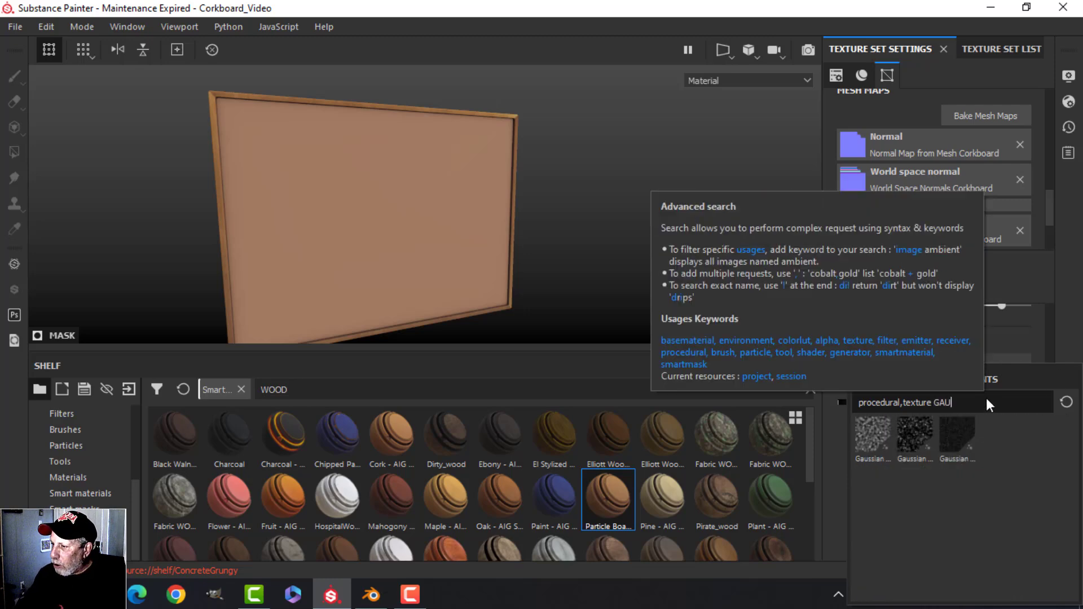
Use Gaussian Noise as the mask's grayscale source with a UV scale of 6
left_click(871, 438)
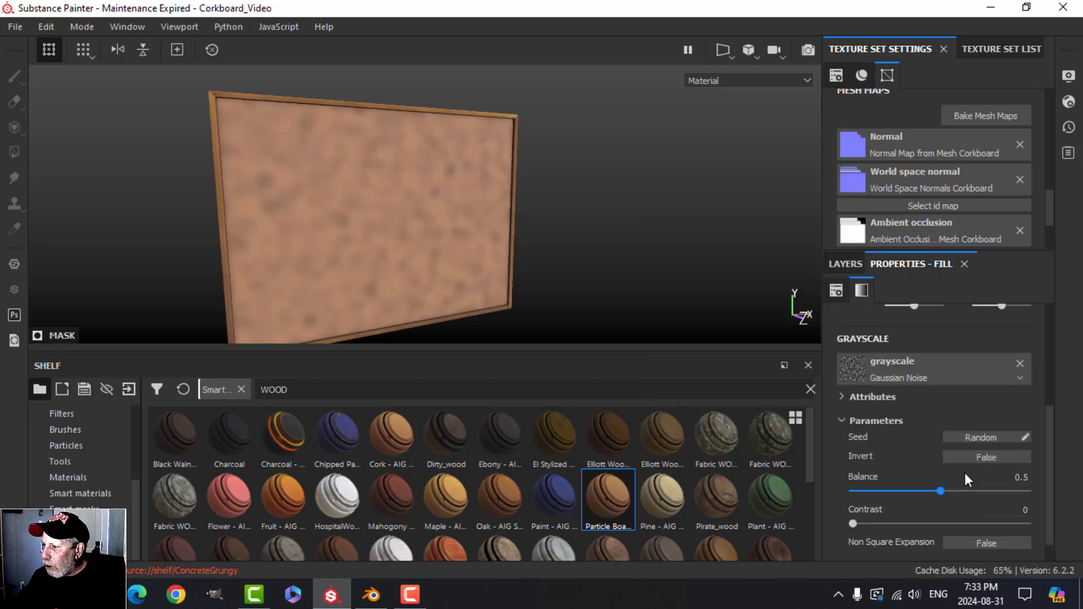
scroll(966, 463, "up", 4)
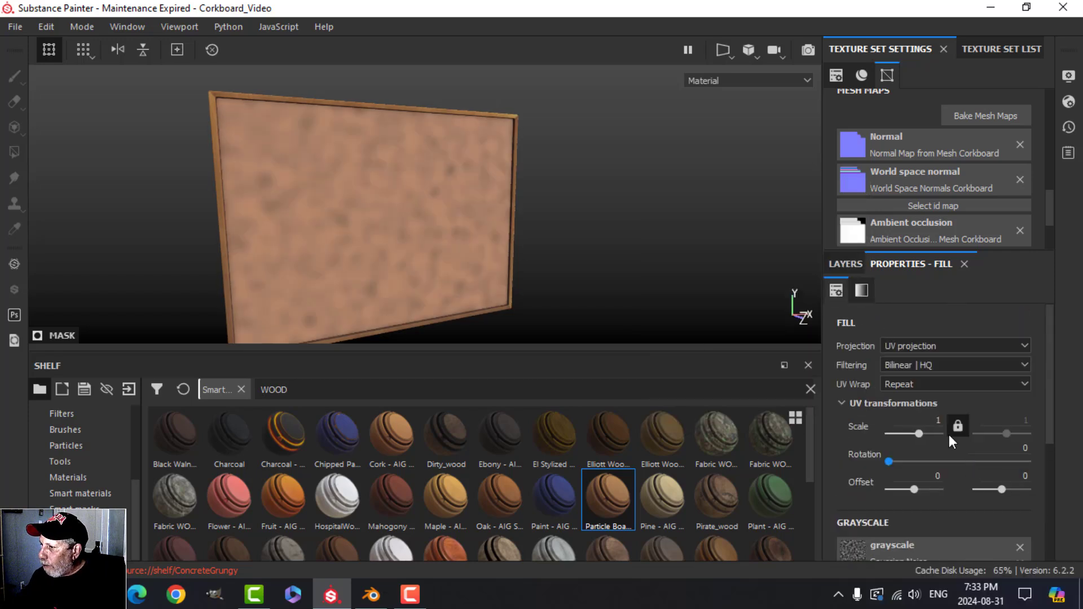
left_click(930, 420)
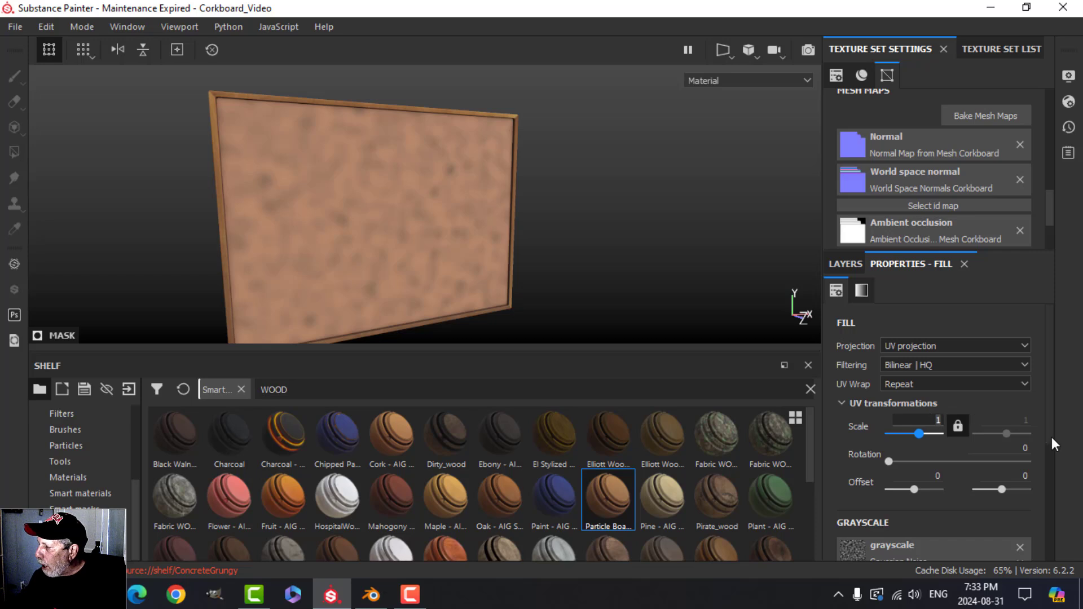
type("6")
key("Return")
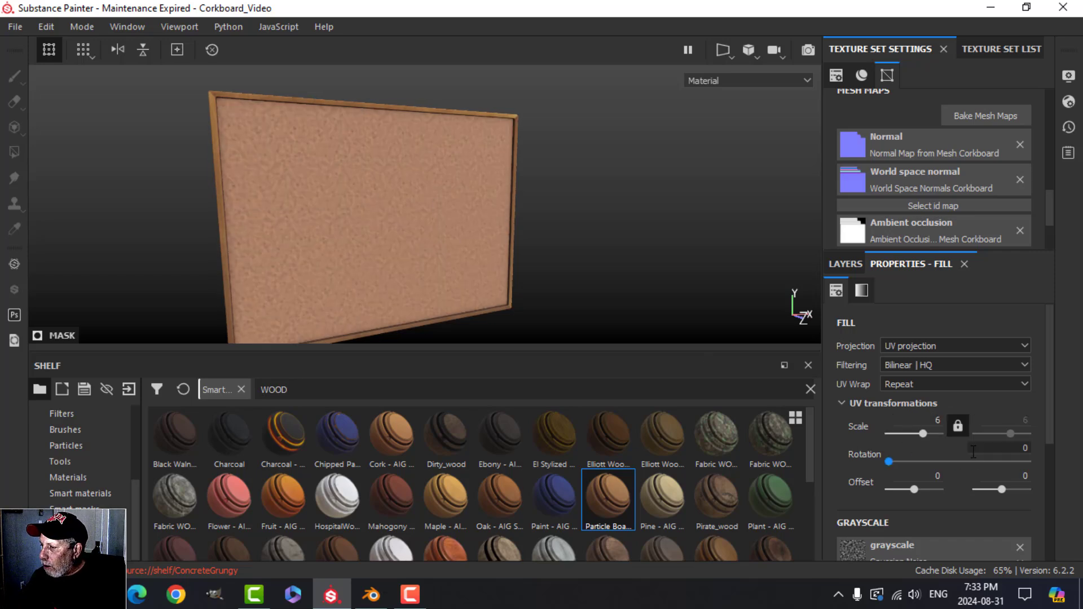
Set the Gaussian Noise balance to 0.73 and contrast to 0.65
scroll(897, 441, "down", 4)
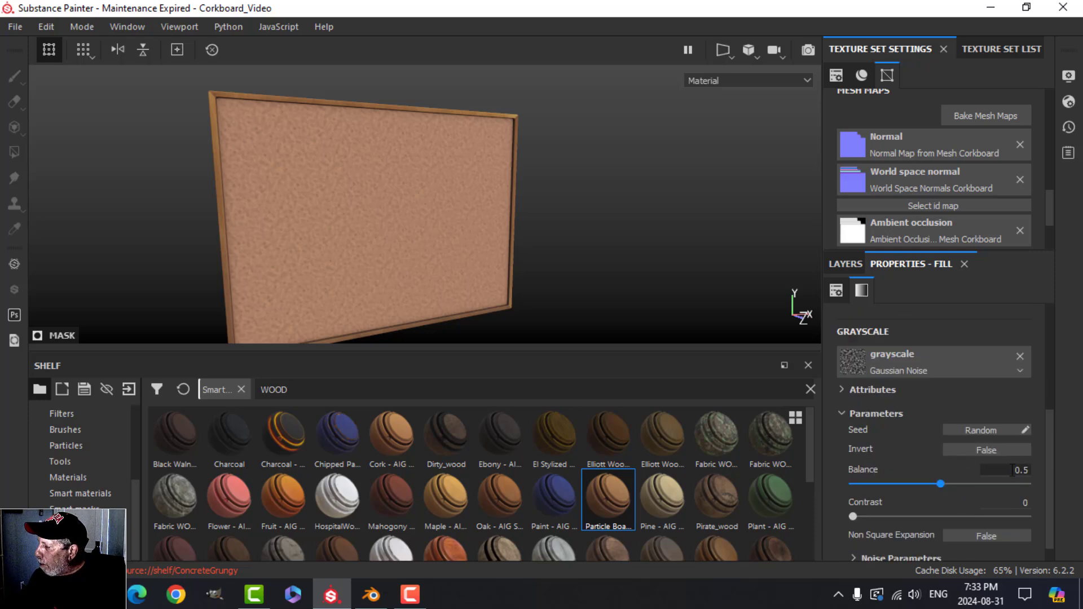
left_click(999, 468)
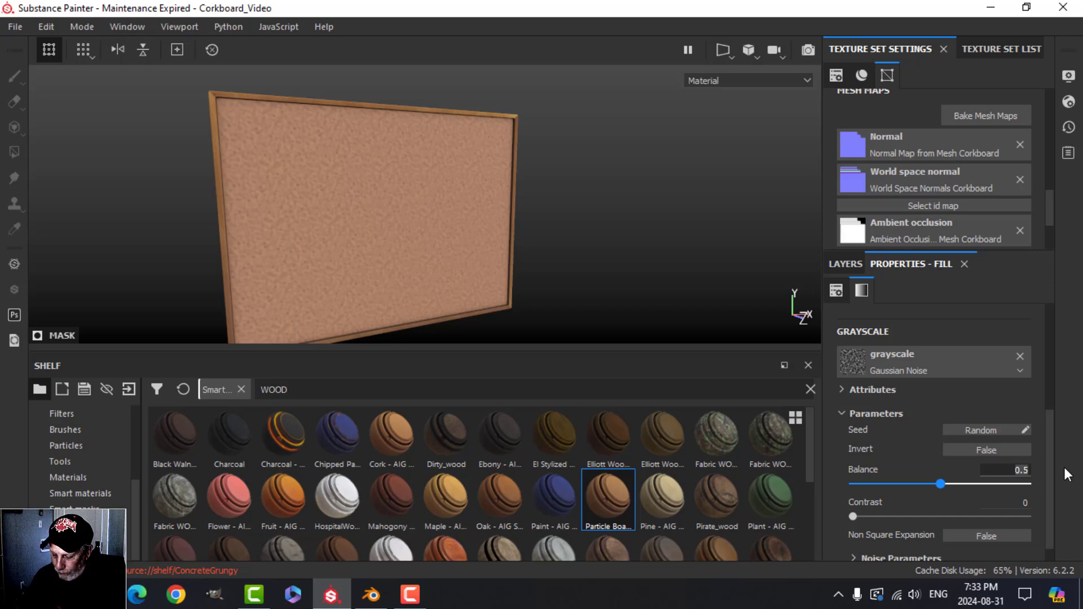
type(".73")
key("Return")
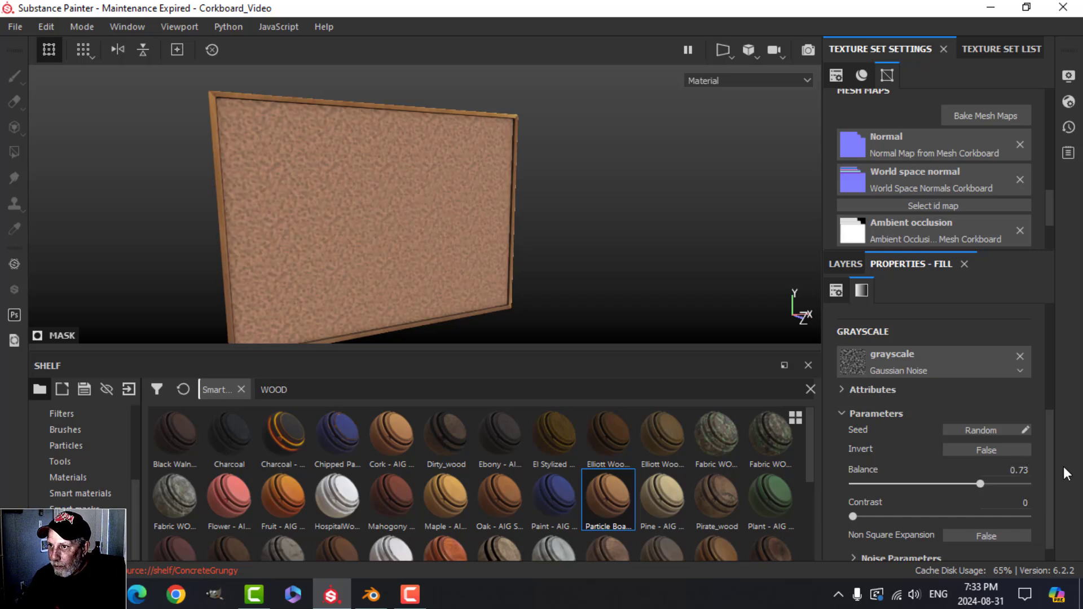
left_click(1016, 502)
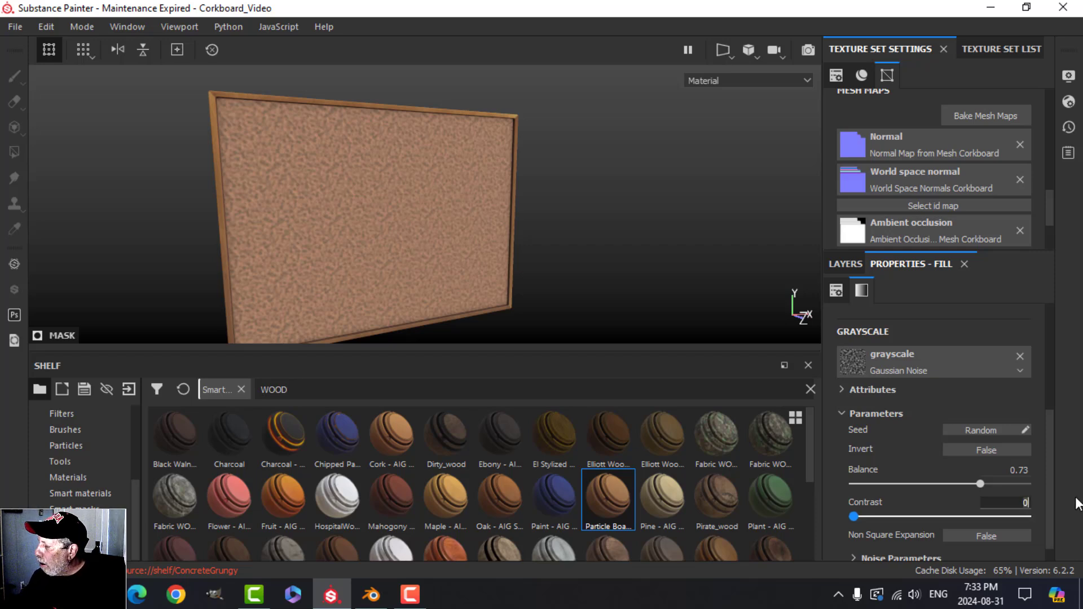
key("BackSpace")
type(".65")
key("Return")
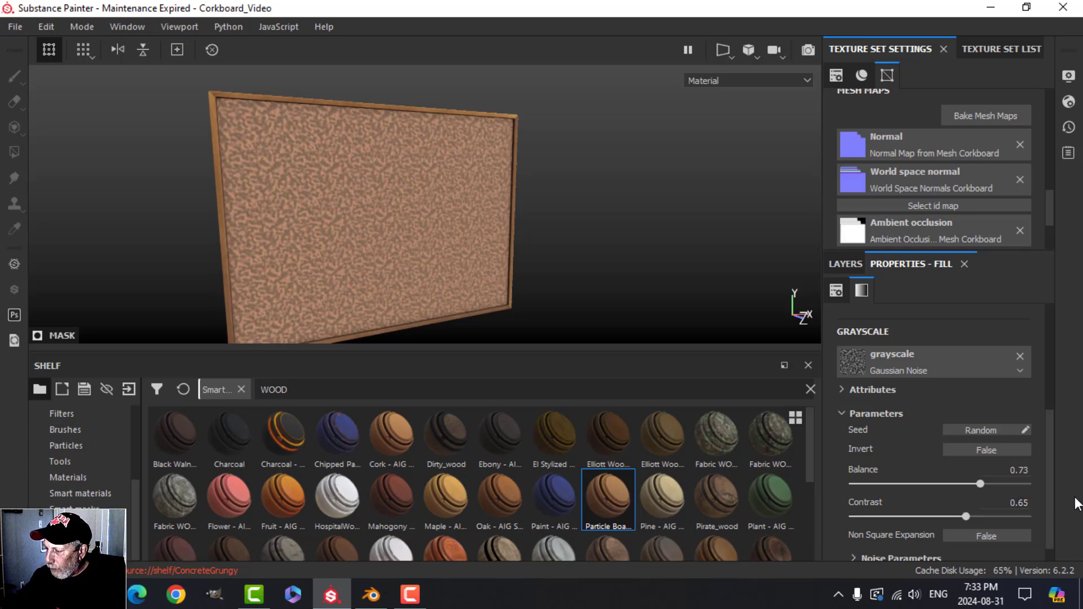
Raise the noise scale to 64 under Noise Parameters and check the cork texture
scroll(933, 482, "down", 1)
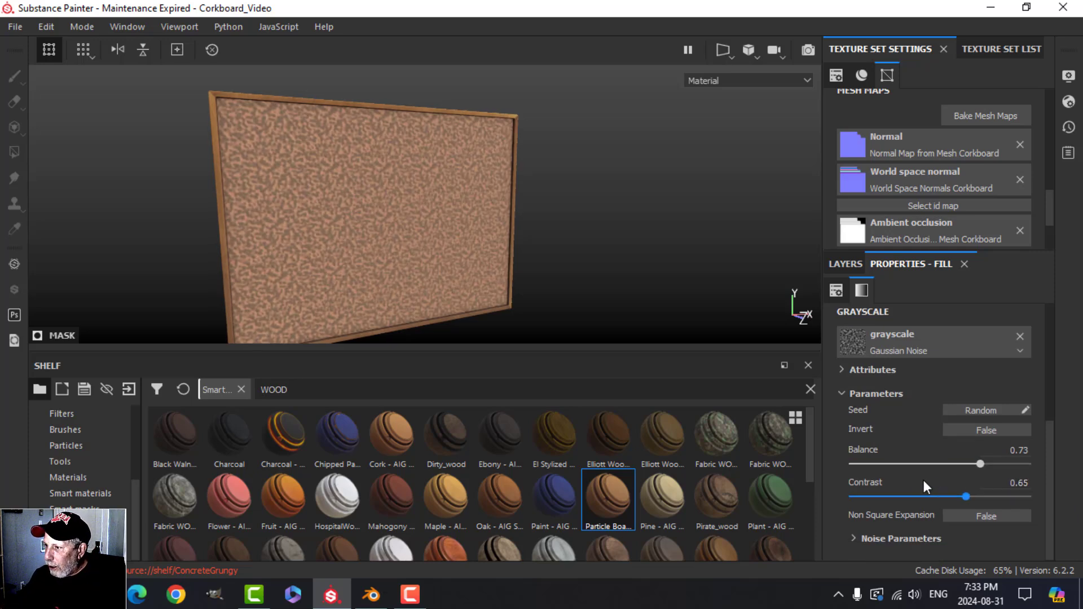
left_click(858, 537)
scroll(1013, 536, "down", 3)
left_click_drag(942, 505, 1032, 506)
scroll(516, 290, "up", 3)
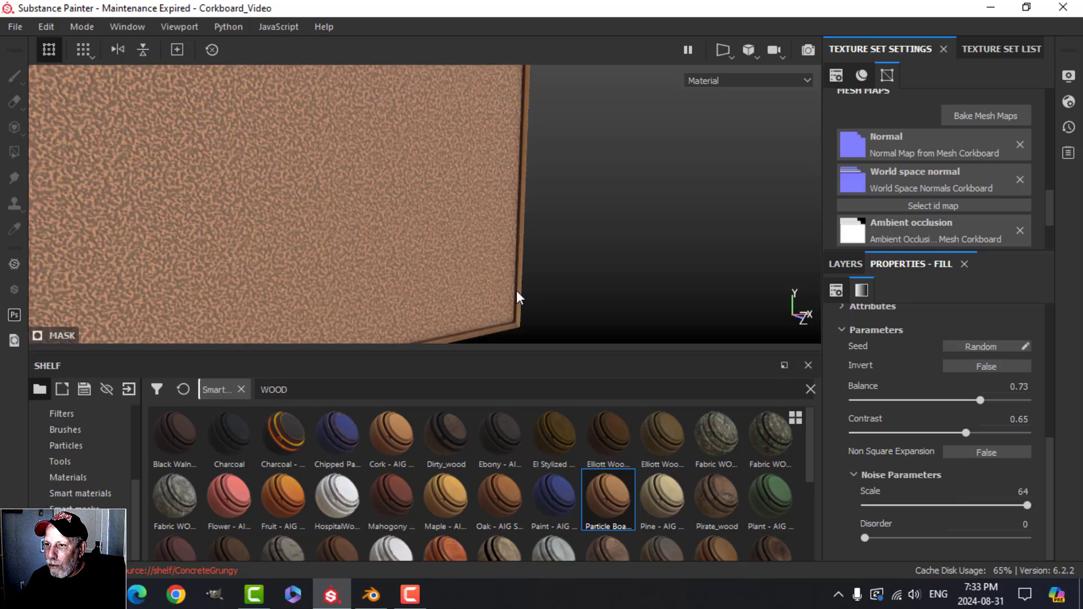
scroll(515, 293, "down", 2)
left_click_drag(516, 293, 479, 258, "alt")
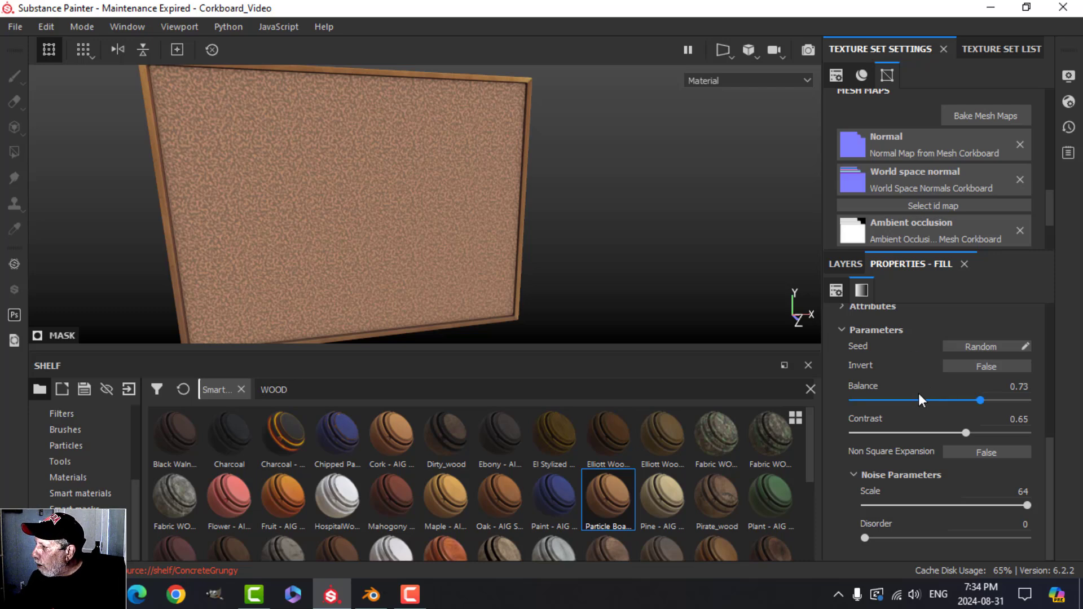
scroll(916, 392, "up", 3)
Add a Blur Slope filter to Fill layer 2's mask with Min blending mode
left_click(844, 264)
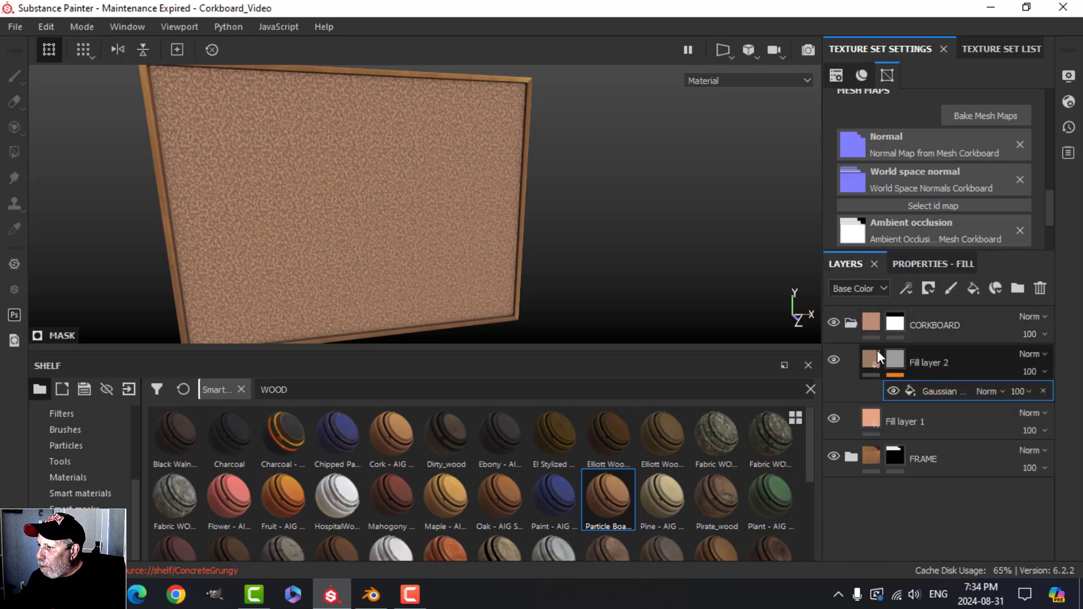
left_click(906, 290)
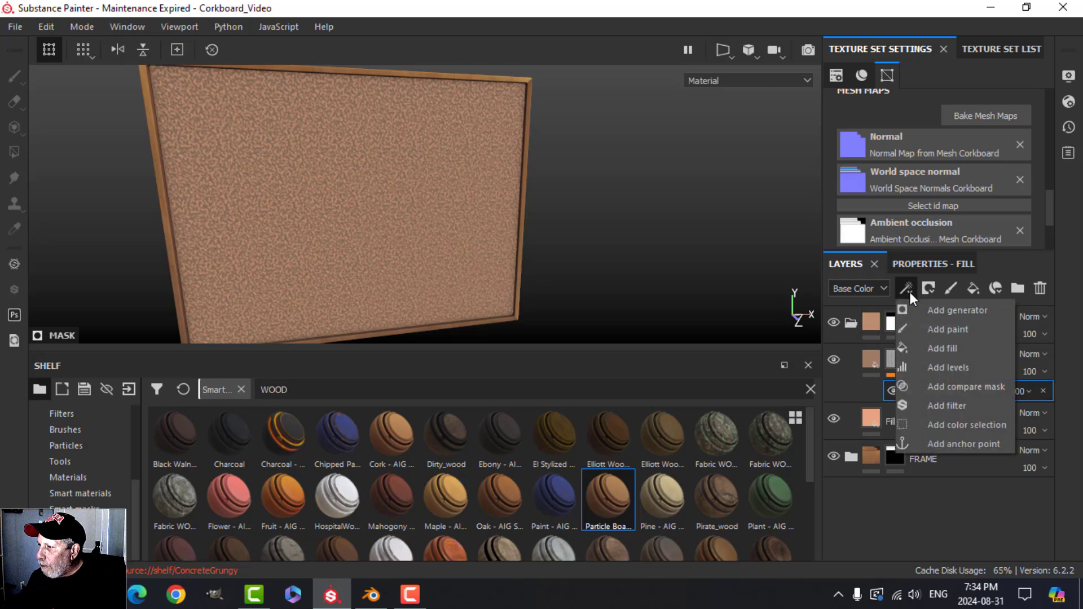
left_click(954, 400)
left_click(935, 264)
left_click(940, 315)
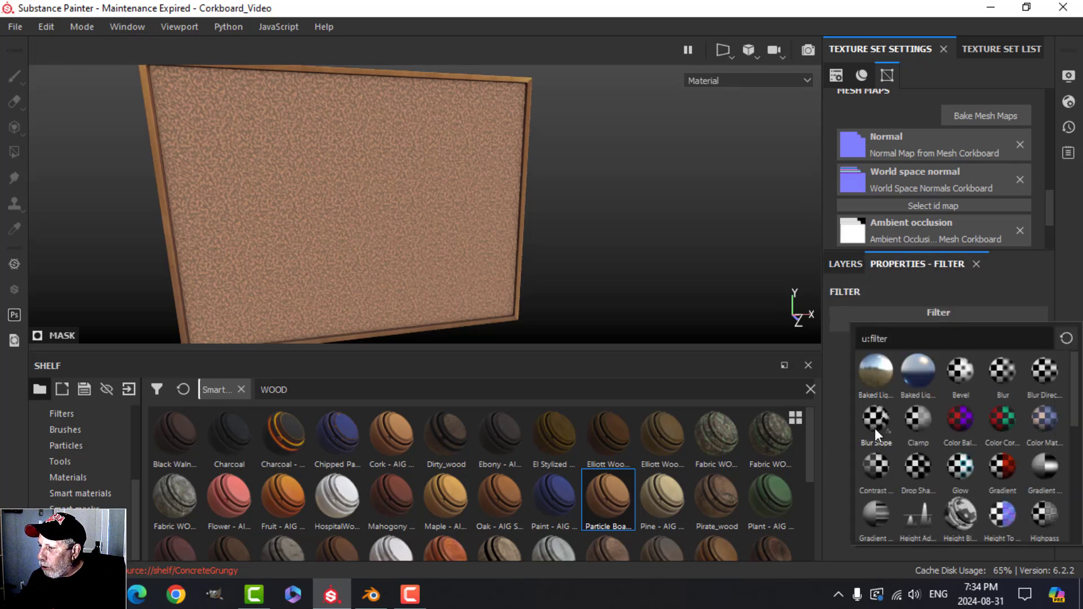
left_click(874, 428)
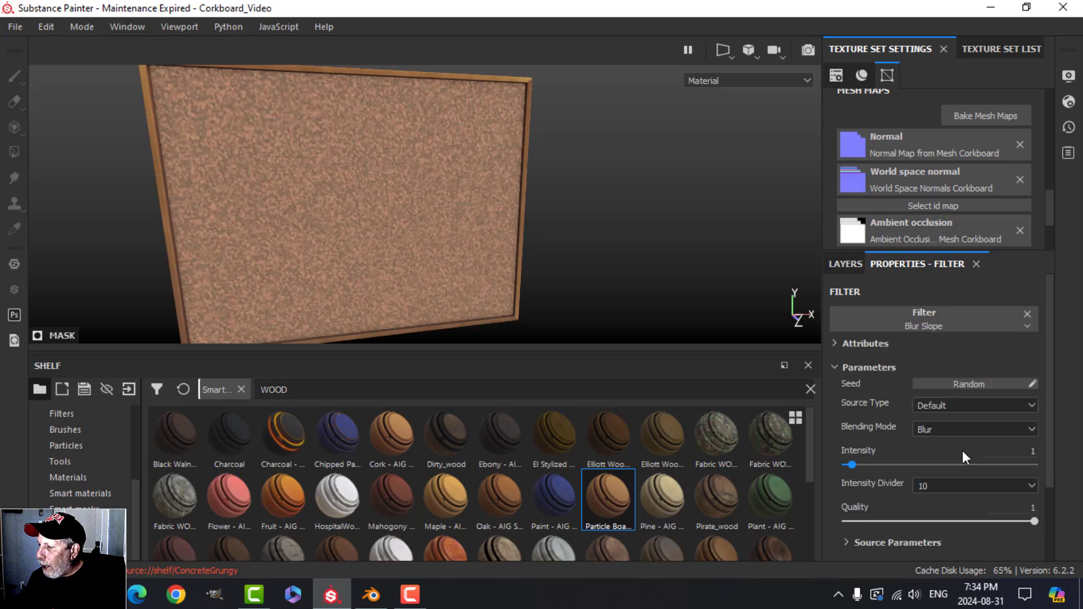
left_click(931, 428)
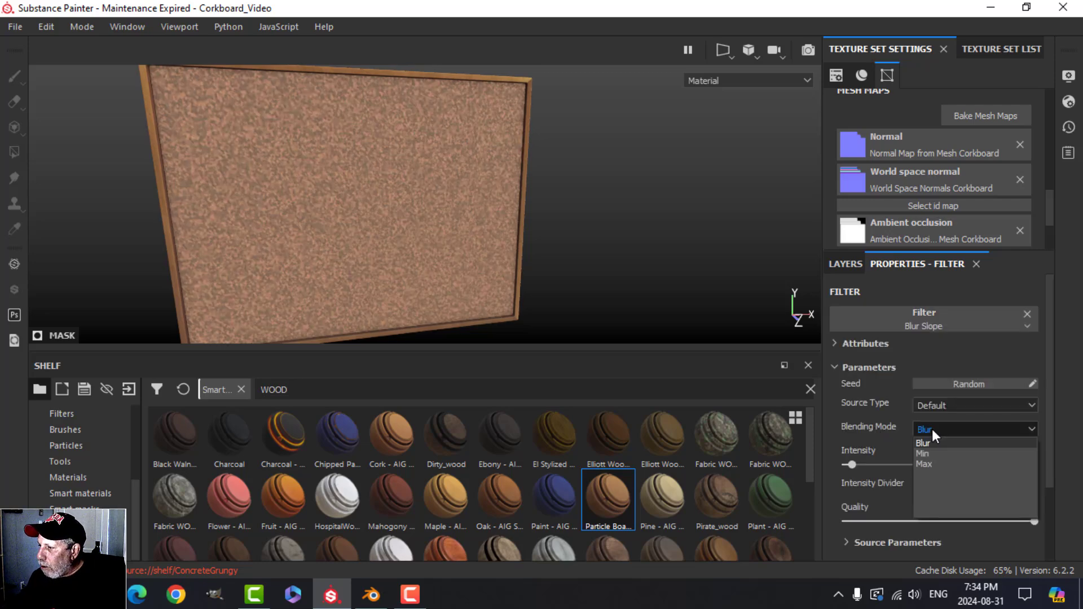
left_click(929, 453)
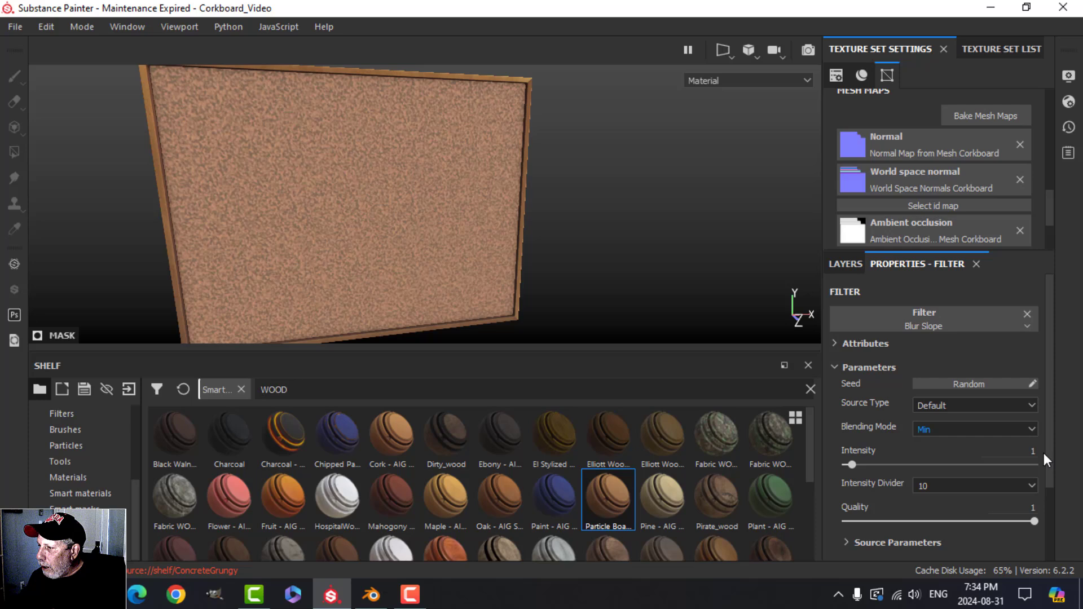
Set the Blur Slope intensity to 0.68 and quality to 0.18
left_click(1012, 449)
type(".6")
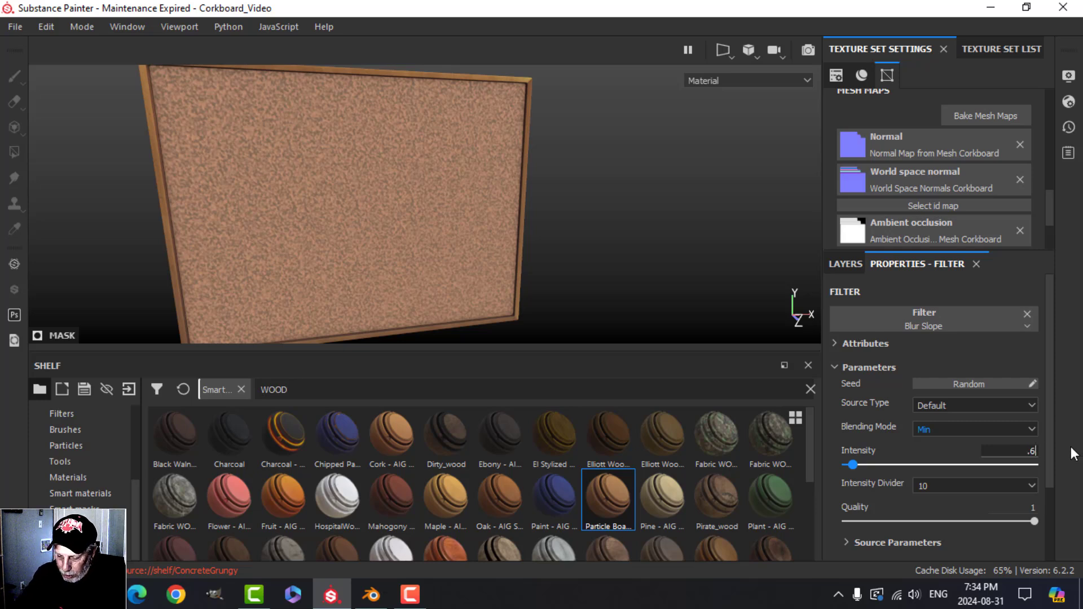
type("8")
key("Return")
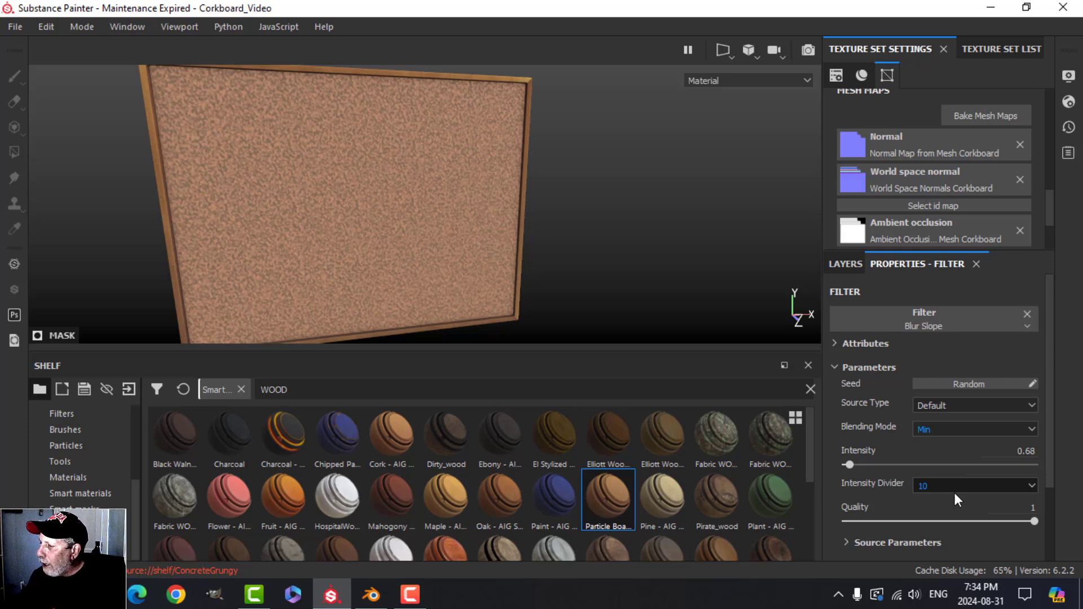
left_click(1030, 506)
type(".1")
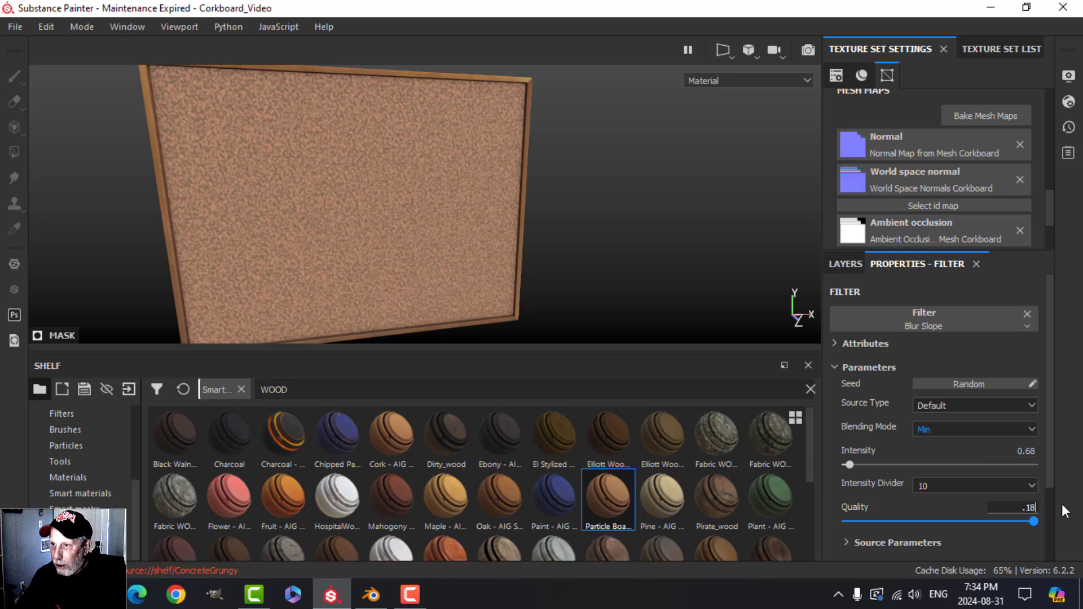
type("8")
key("Return")
left_click_drag(322, 186, 324, 191, "alt")
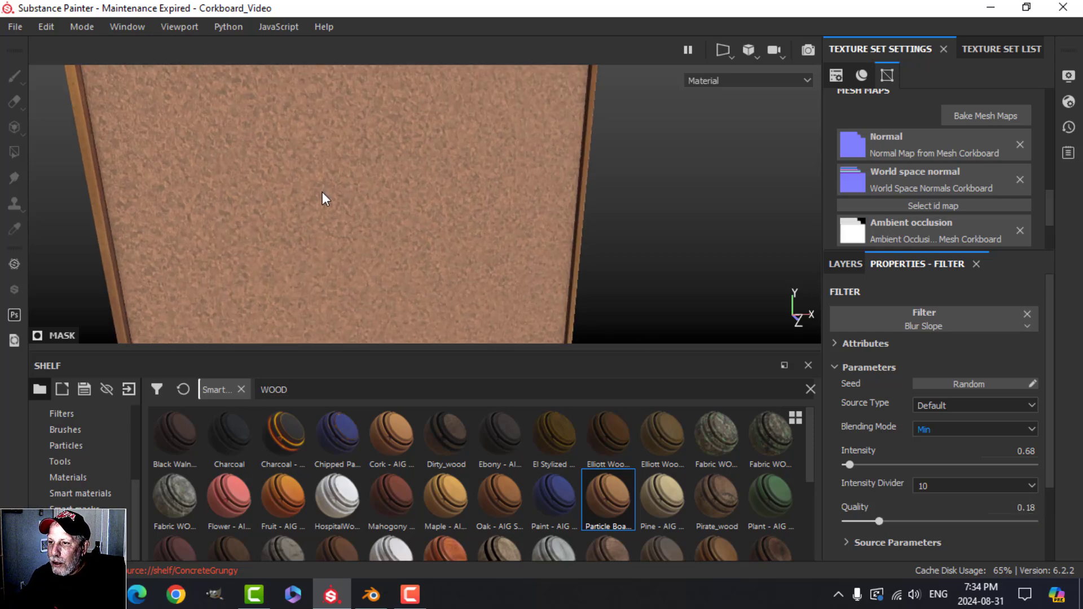
scroll(914, 490, "down", 2)
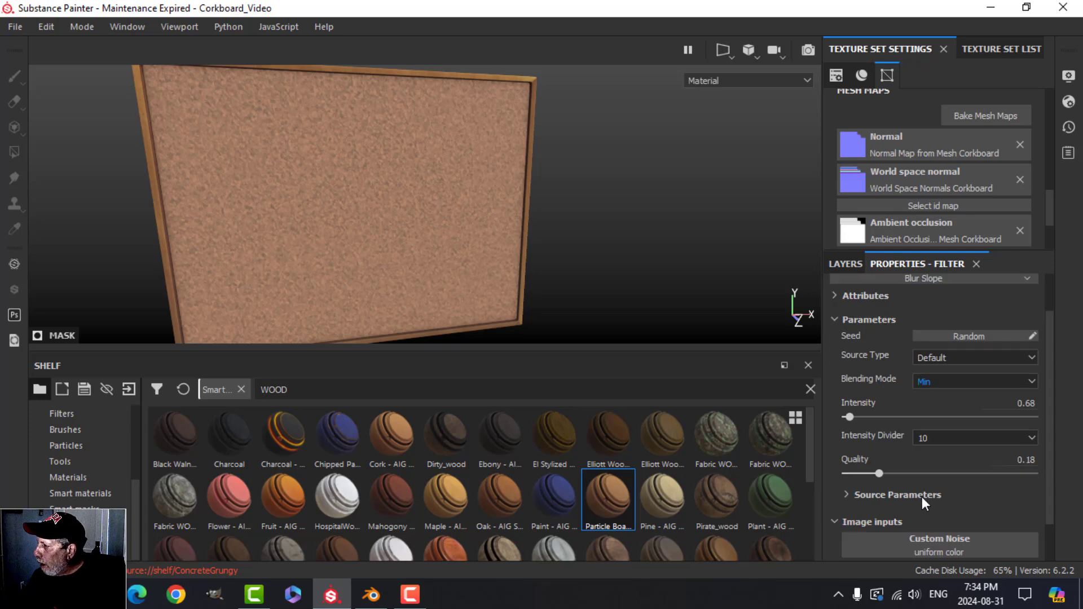
scroll(919, 488, "up", 2)
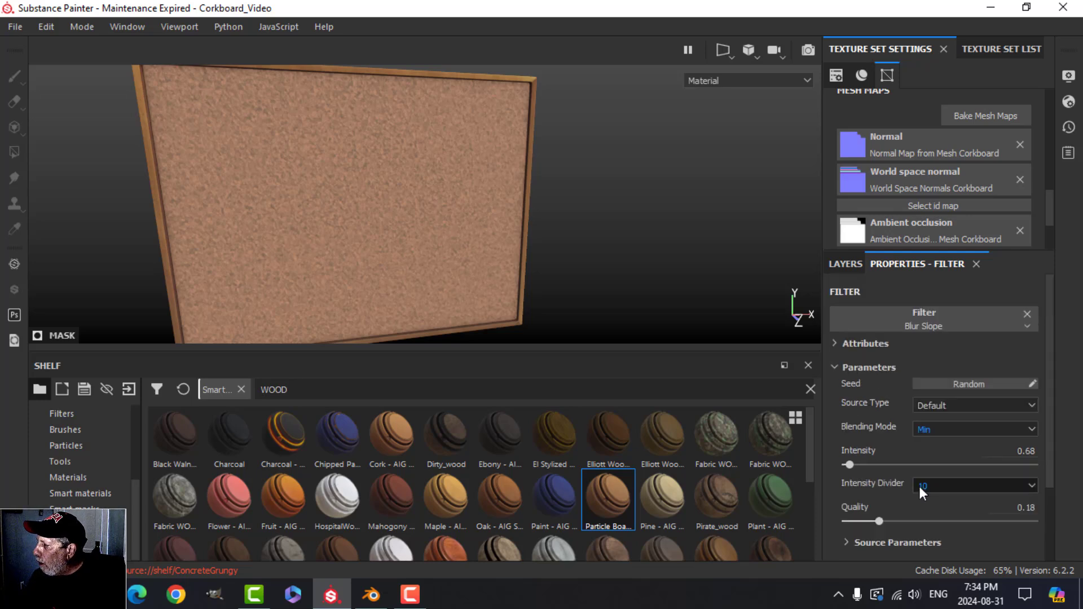
scroll(915, 484, "down", 2)
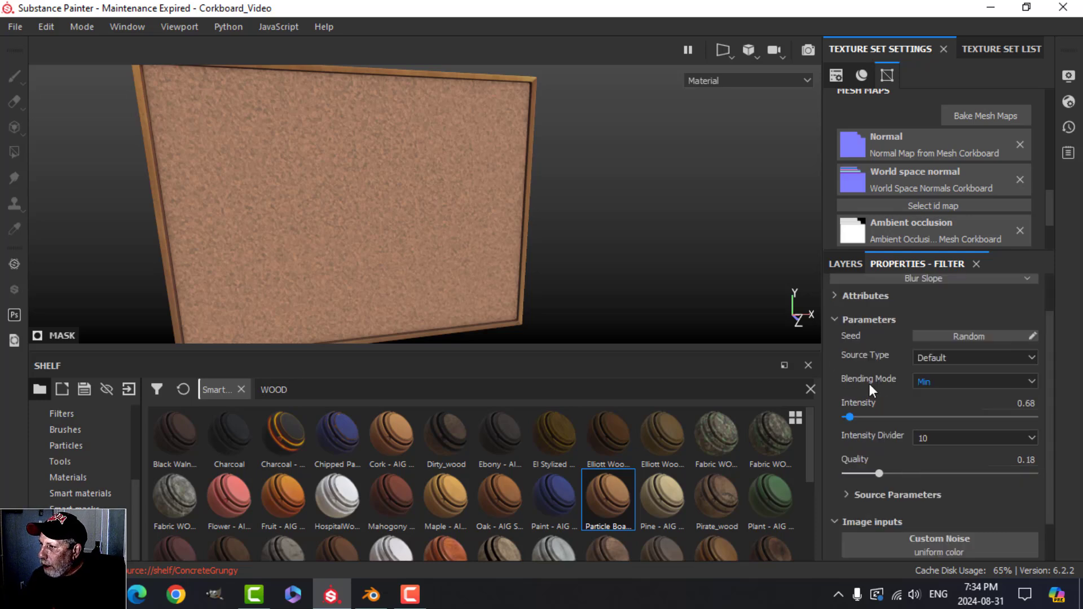
left_click(845, 263)
Add a Sharpen filter to the mask with Sharpen Intensity 4
left_click(906, 285)
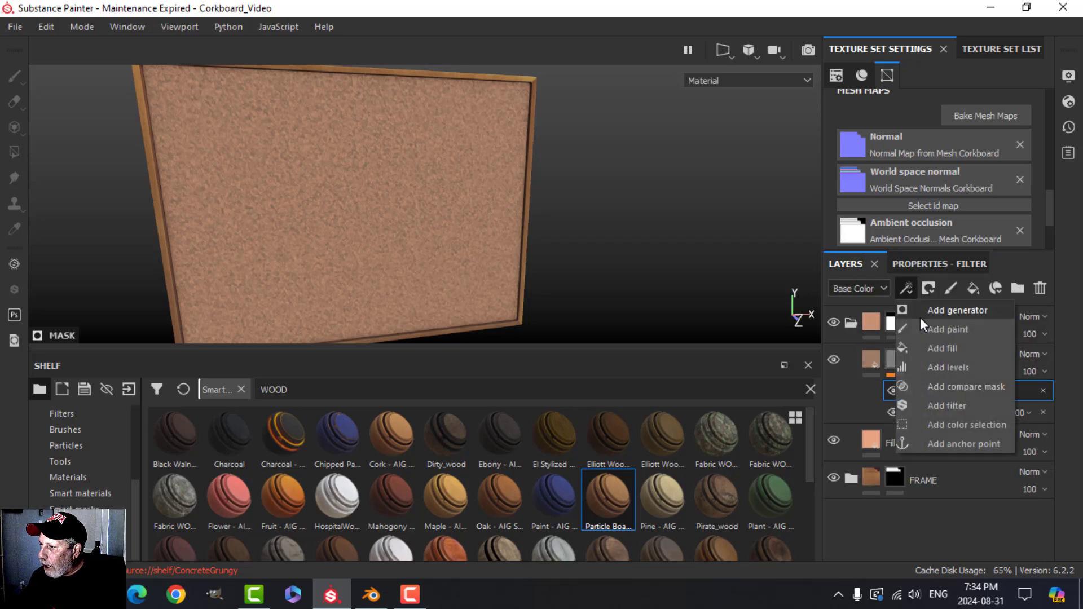
left_click(943, 404)
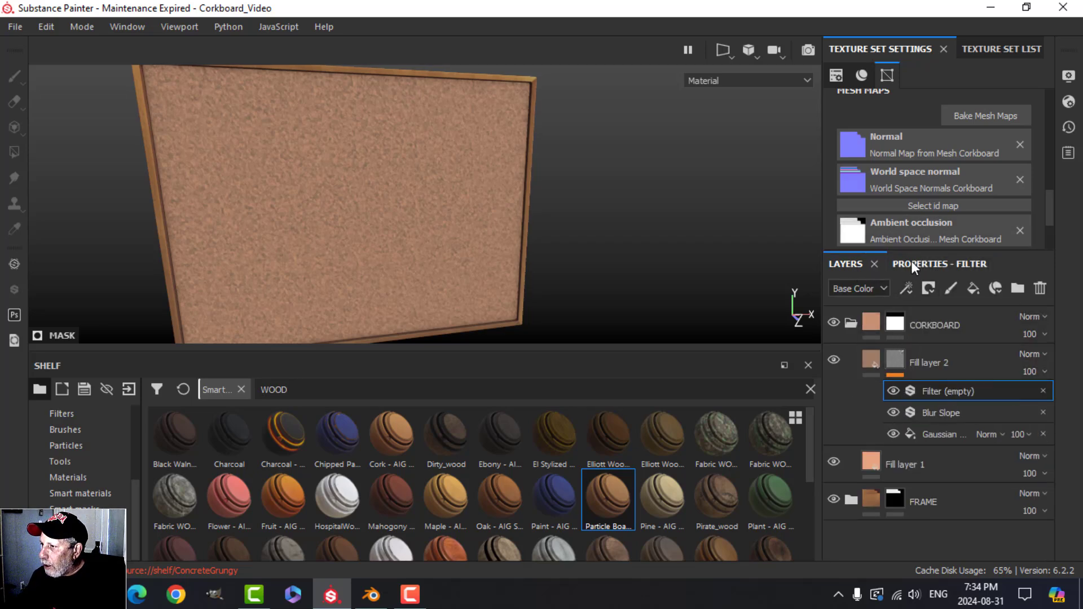
left_click(908, 263)
left_click(937, 316)
scroll(945, 444, "down", 5)
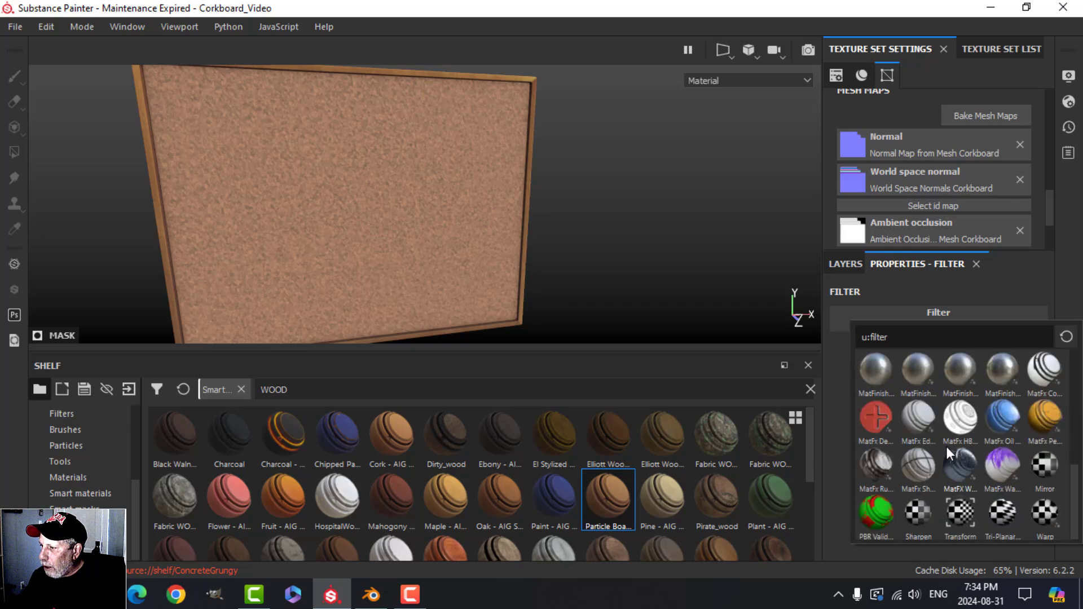
left_click(914, 509)
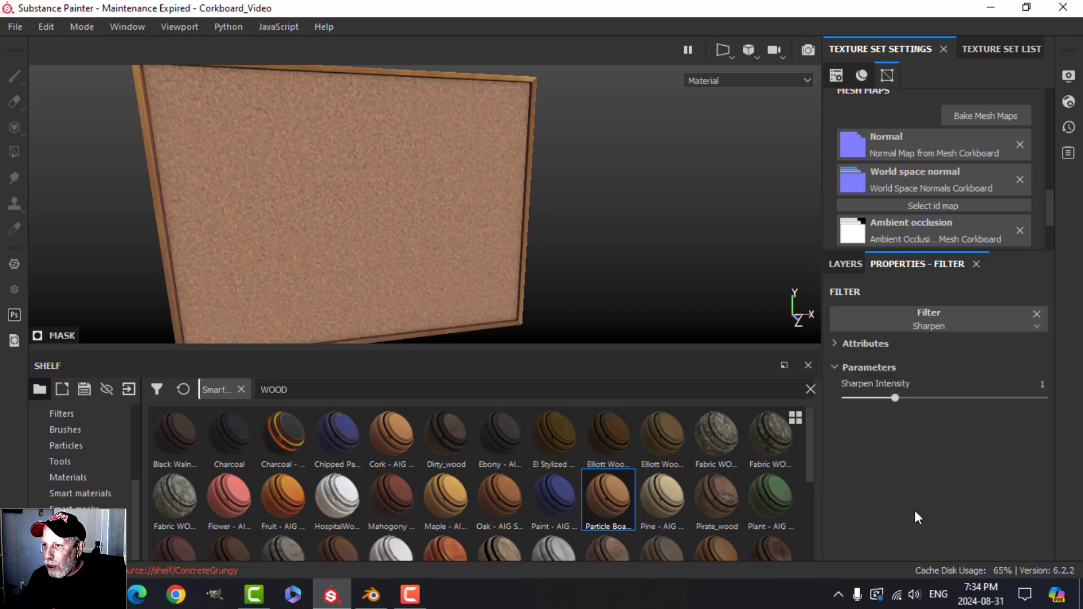
left_click(1010, 384)
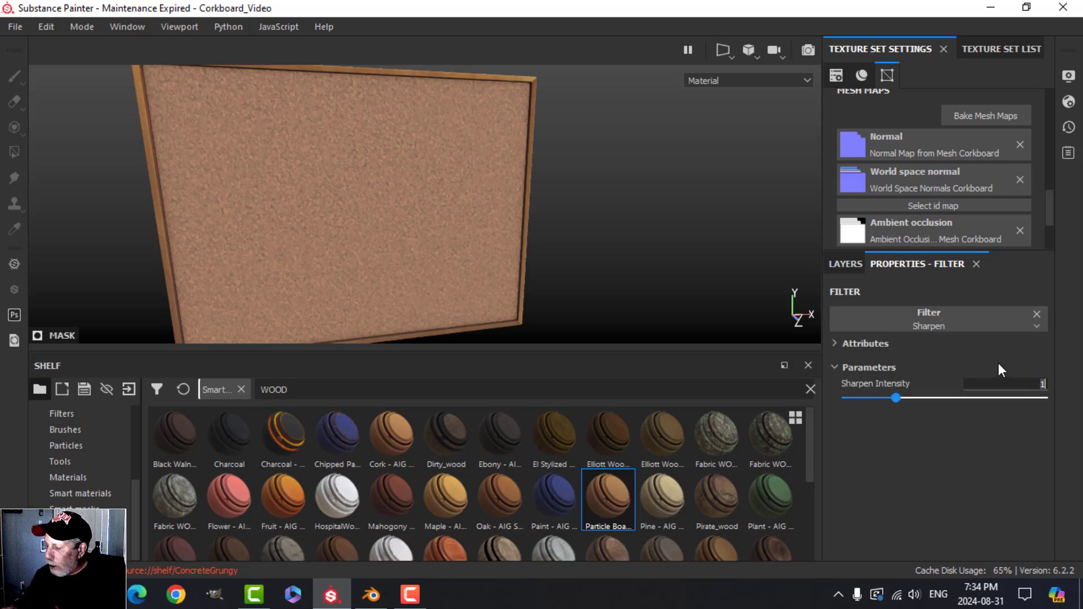
type("4")
key("Return")
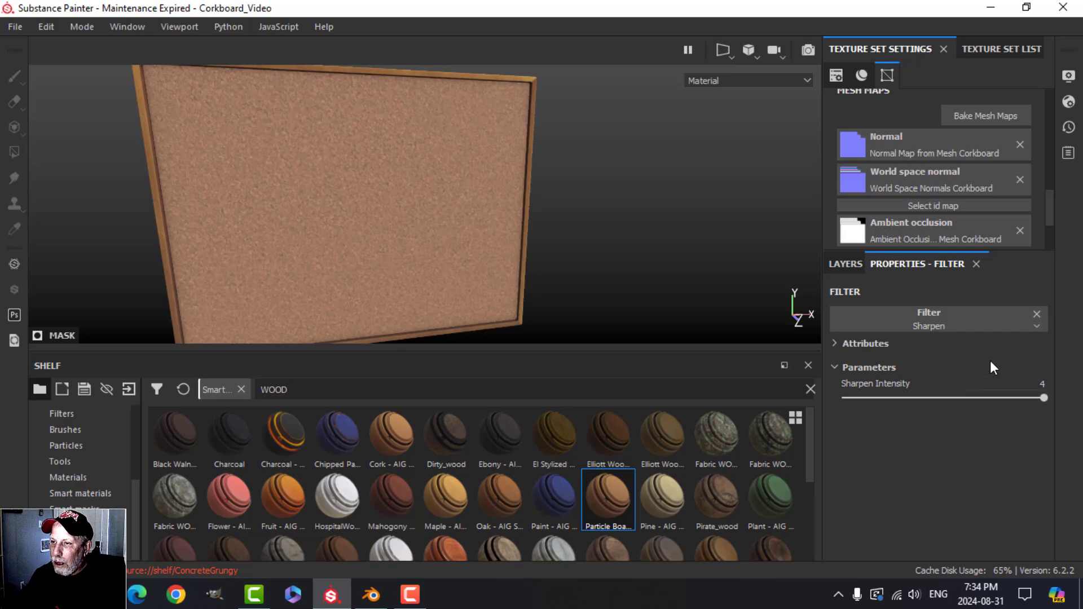
Reselect Fill layer 2 in the layer stack and collapse its mask effects
scroll(412, 203, "up", 5)
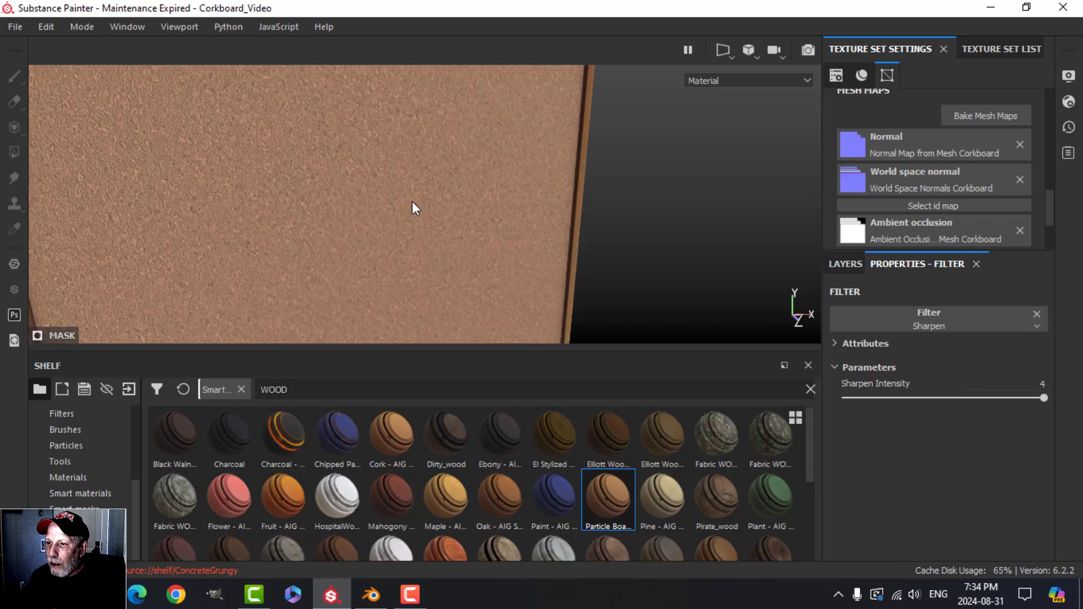
scroll(287, 186, "up", 1)
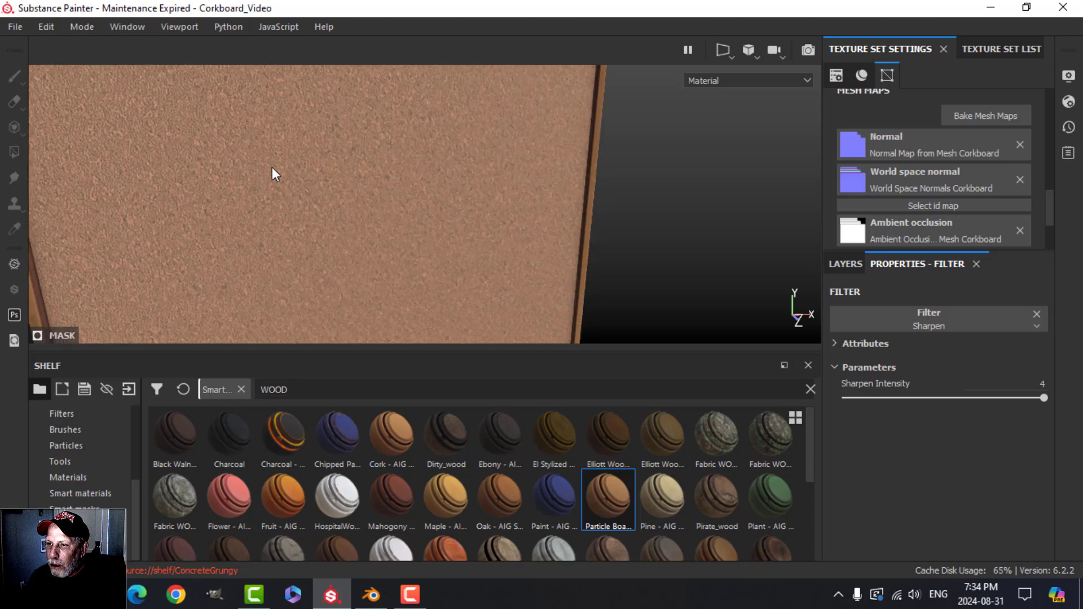
scroll(455, 231, "down", 5)
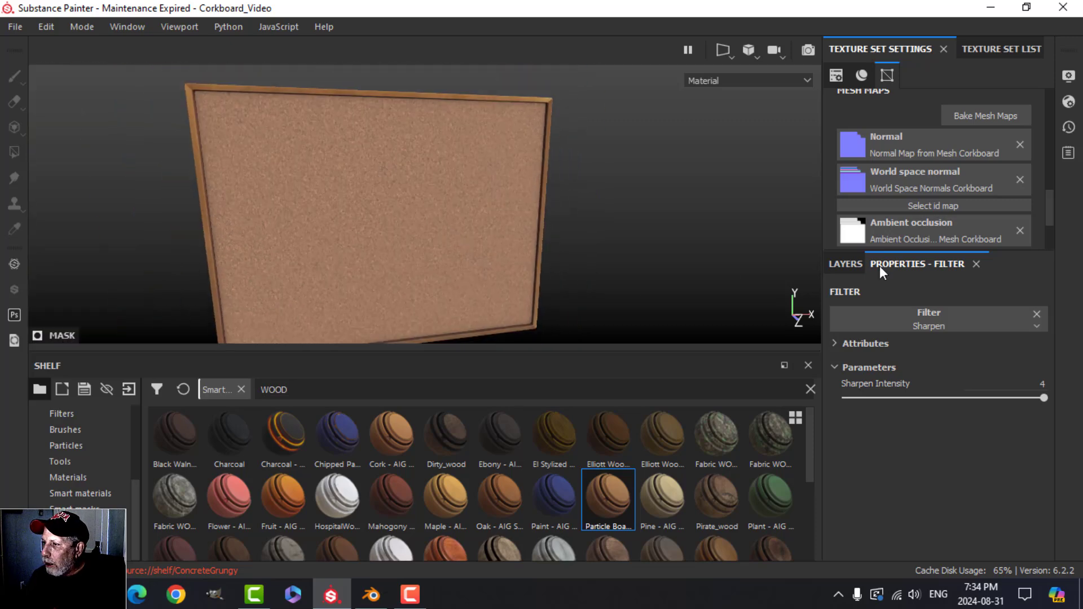
left_click(846, 263)
left_click(871, 361)
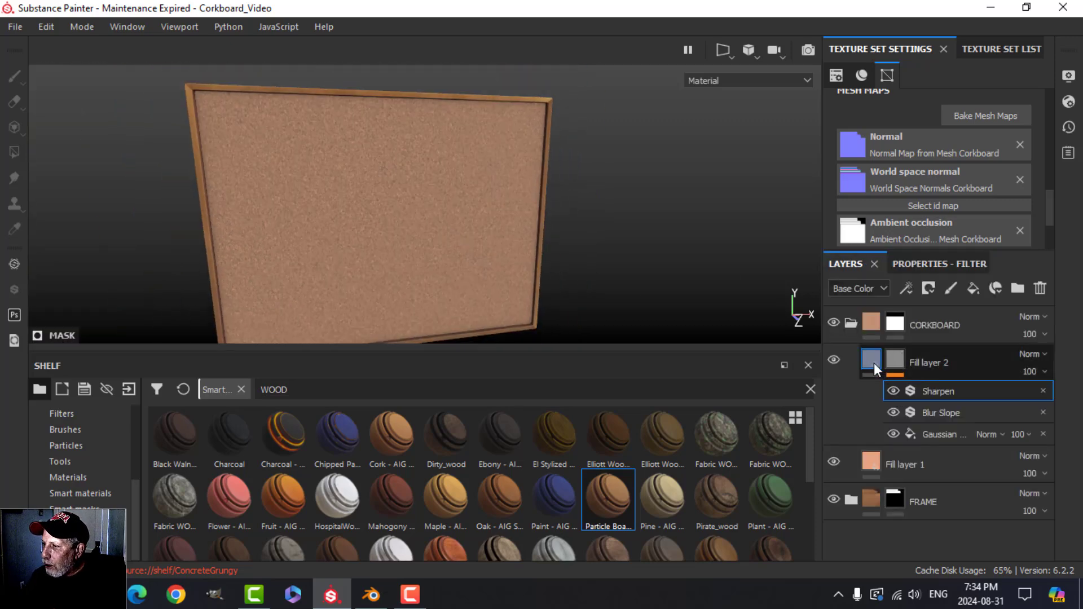
left_click(896, 362)
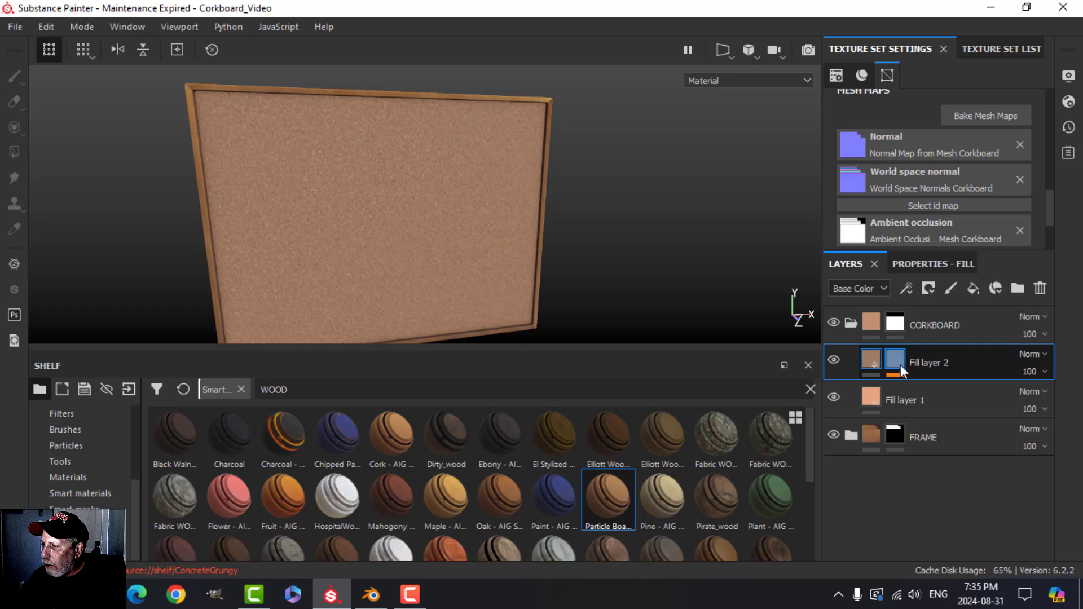
Duplicate Fill layer 2 and show the copy's fill properties
right_click(872, 361)
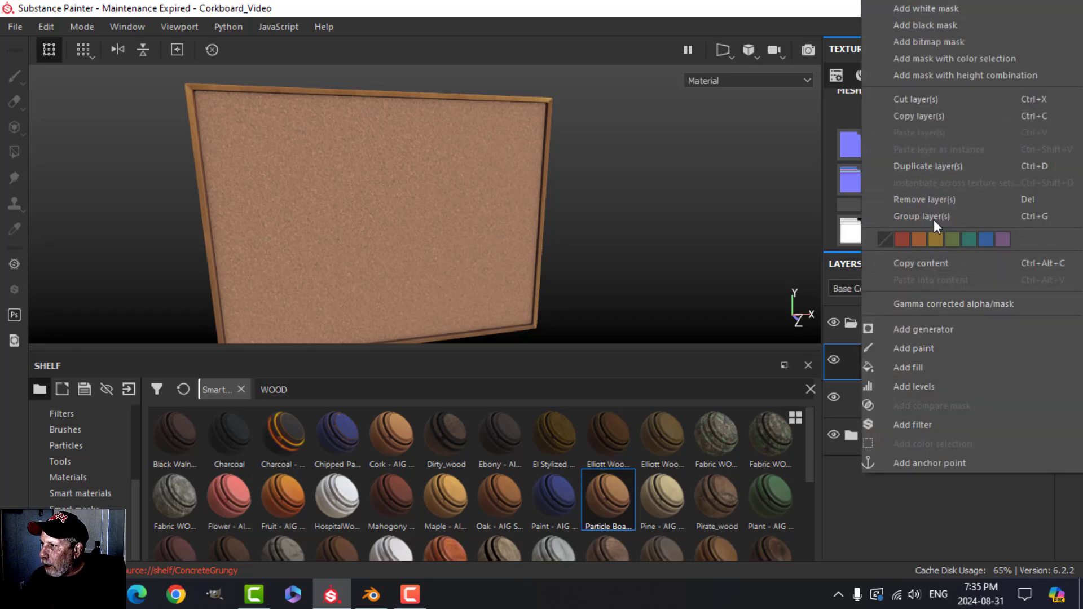
left_click(935, 168)
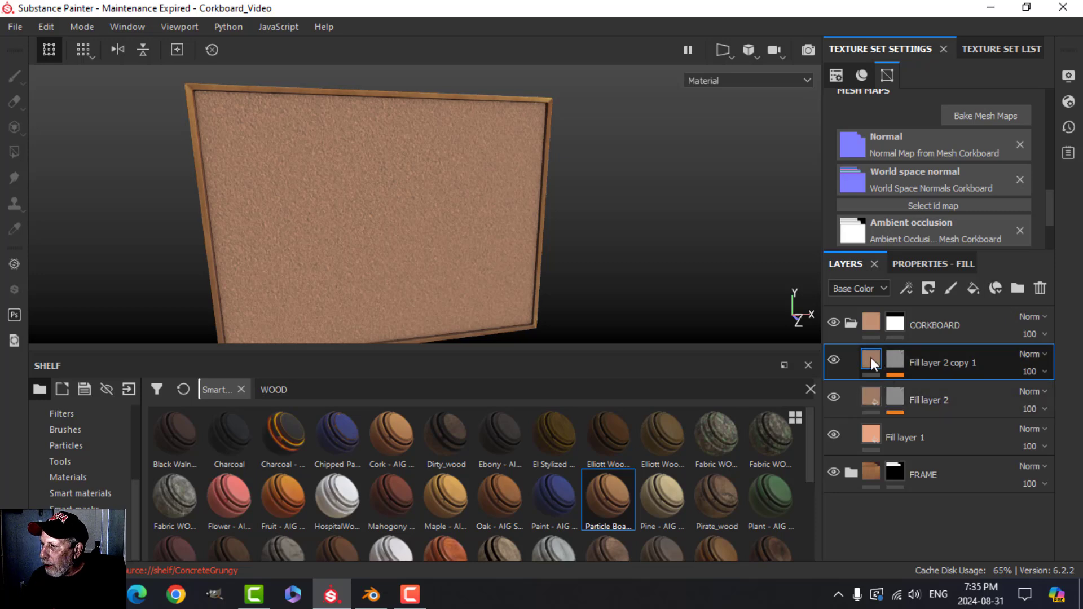
left_click(924, 261)
scroll(903, 454, "down", 2)
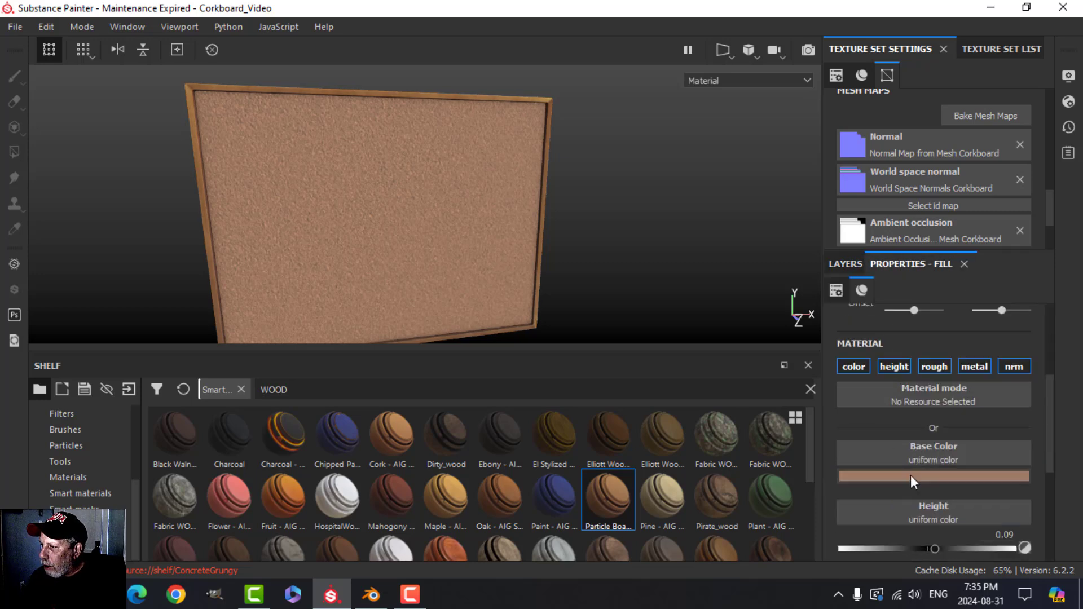
scroll(910, 474, "down", 1)
Set the copy's base colour to a deep orange-brown, RGB 0.361 / 0.149 / 0.034
left_click(919, 430)
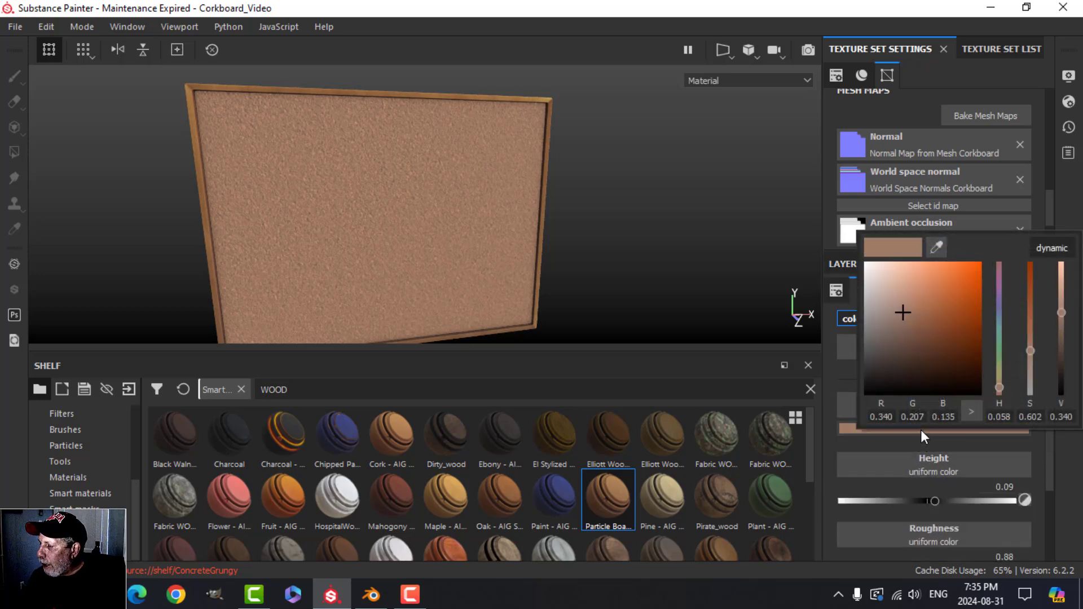
left_click(892, 416)
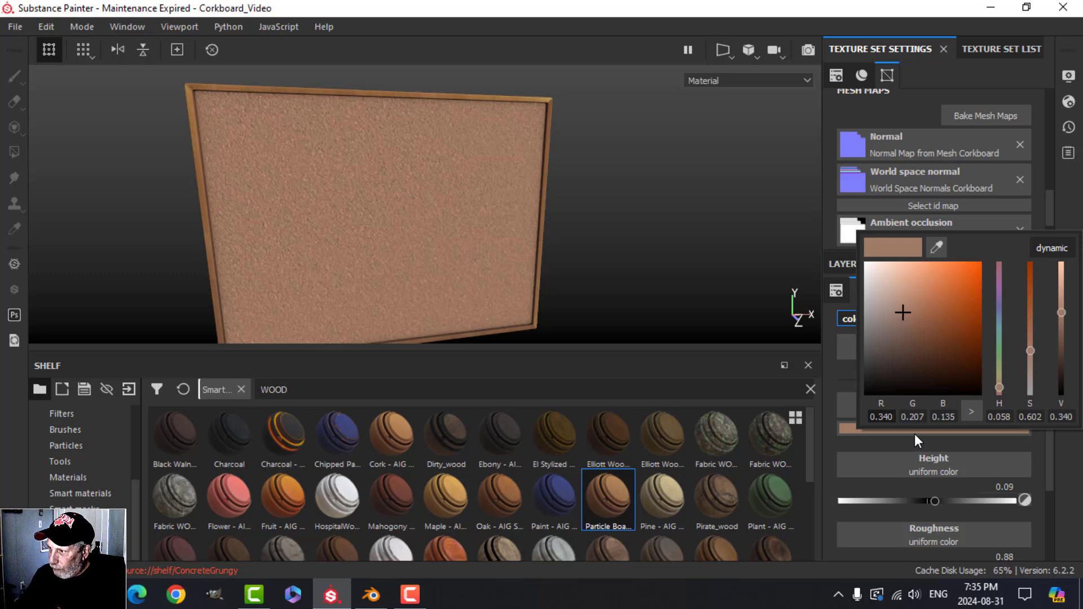
key("BackSpace")
key("BackSpace")
type("61")
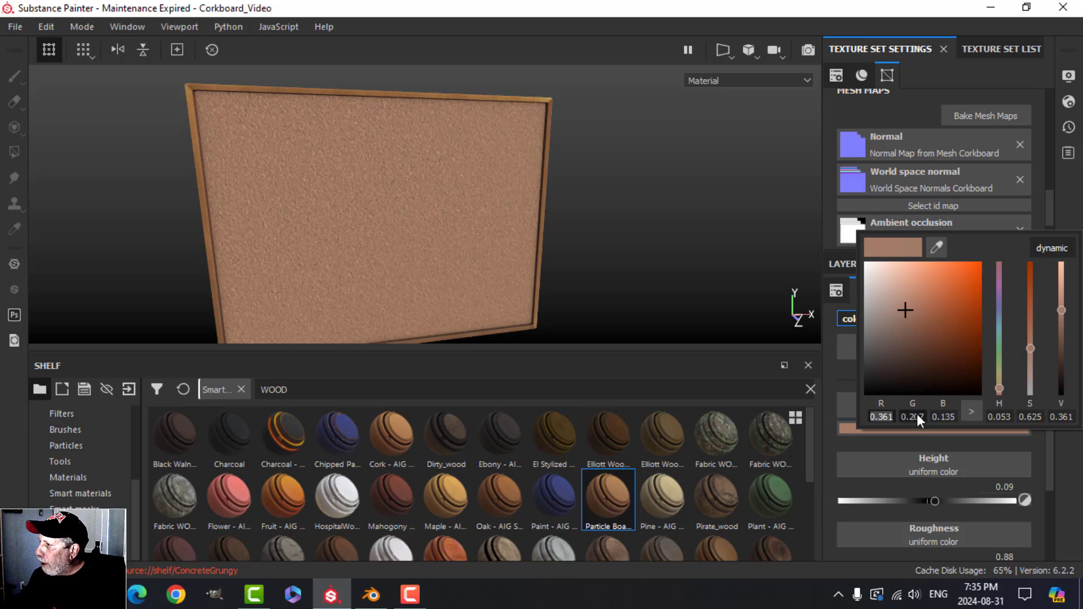
left_click(916, 416)
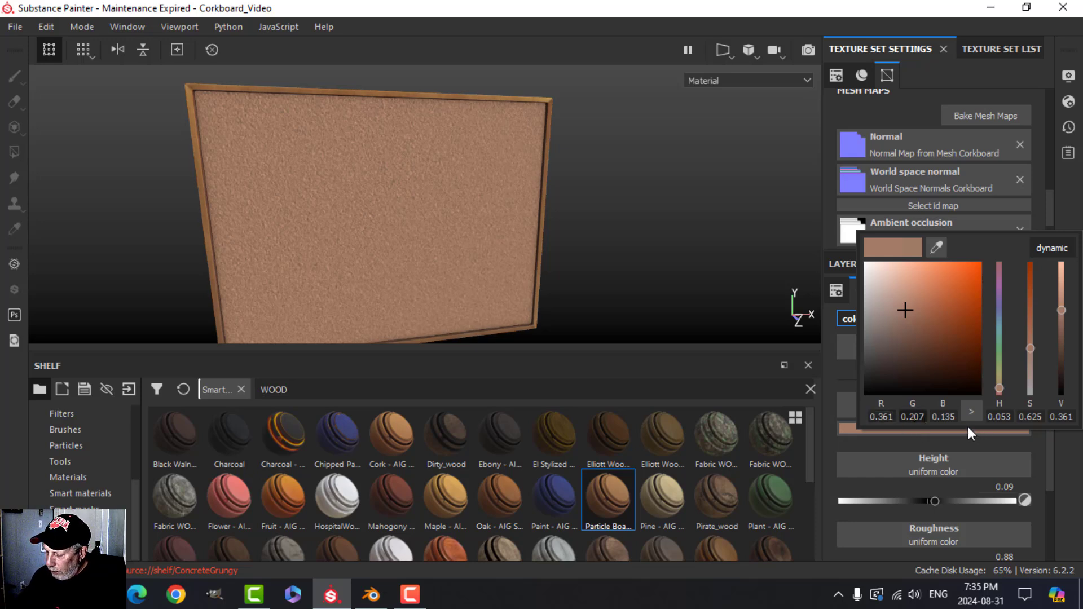
key("BackSpace")
key("BackSpace")
key("BackSpace")
type("149")
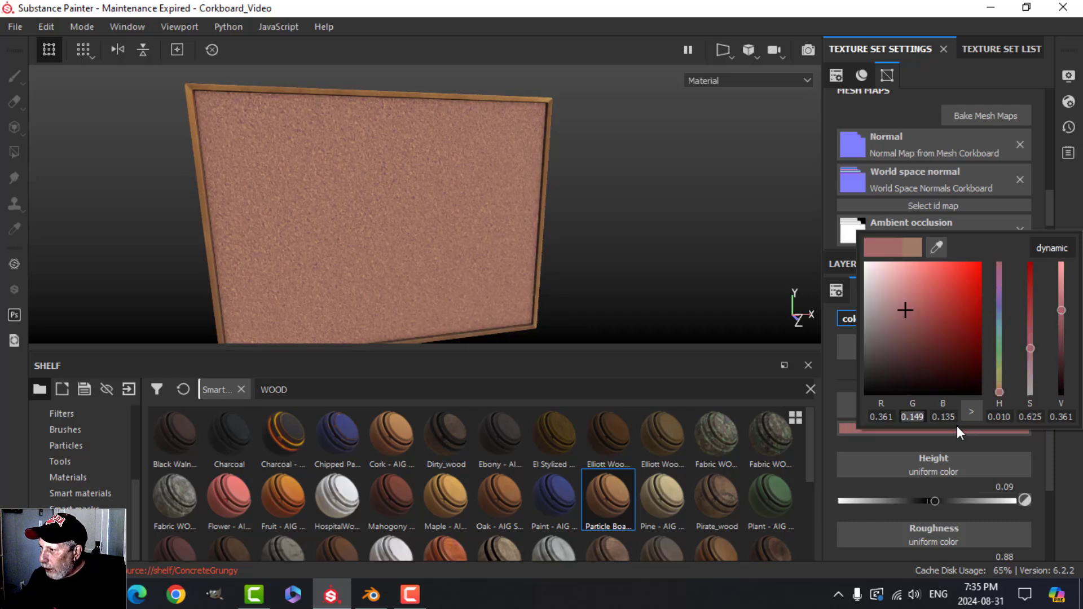
left_click(950, 417)
key("BackSpace")
key("BackSpace")
key("BackSpace")
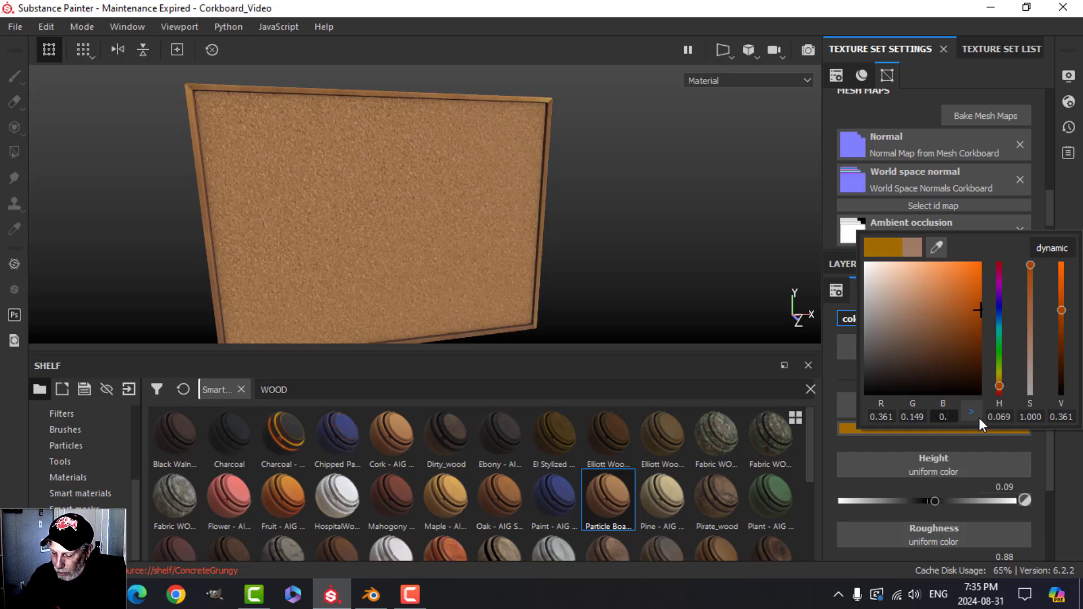
type("034")
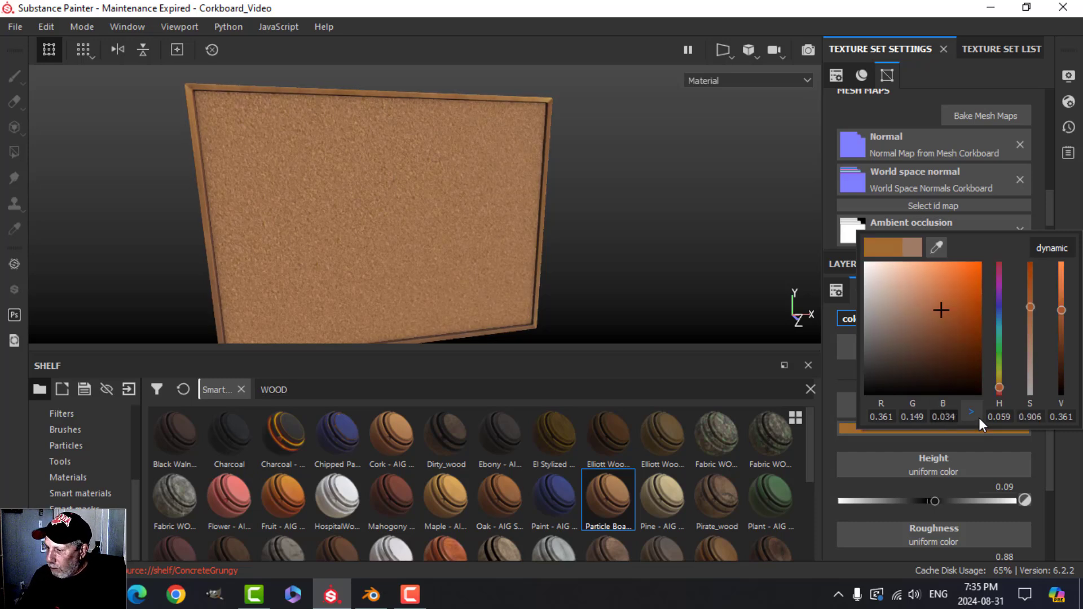
key("Return")
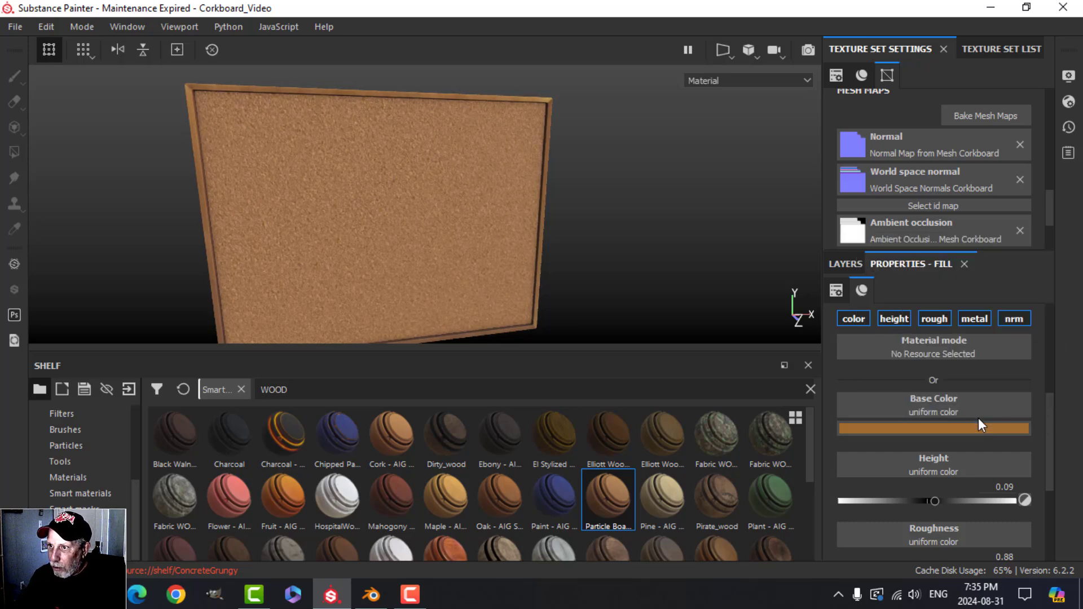
left_click(920, 428)
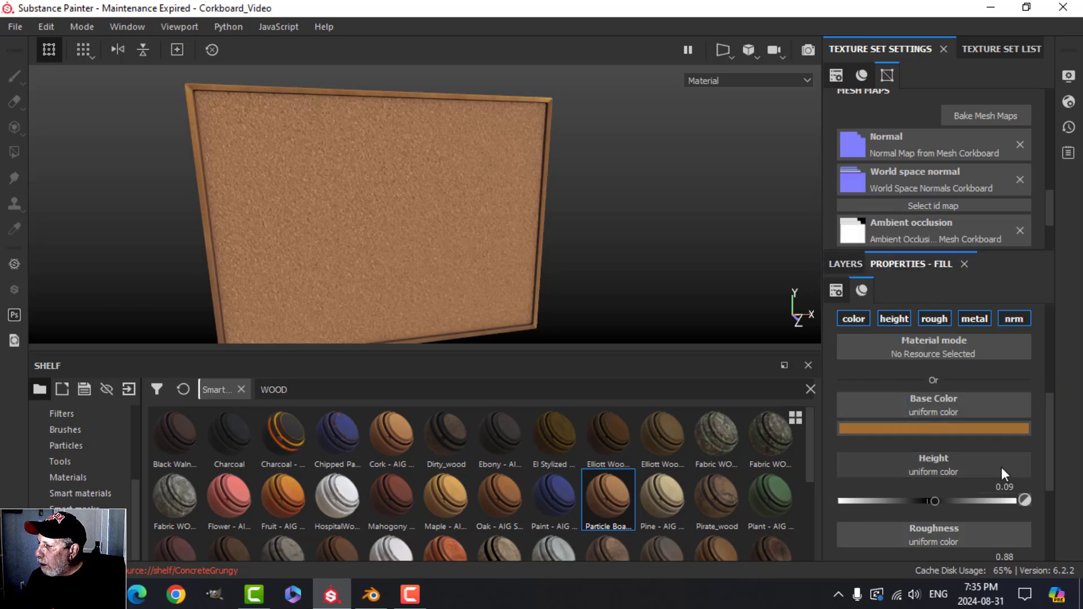
scroll(986, 485, "down", 1)
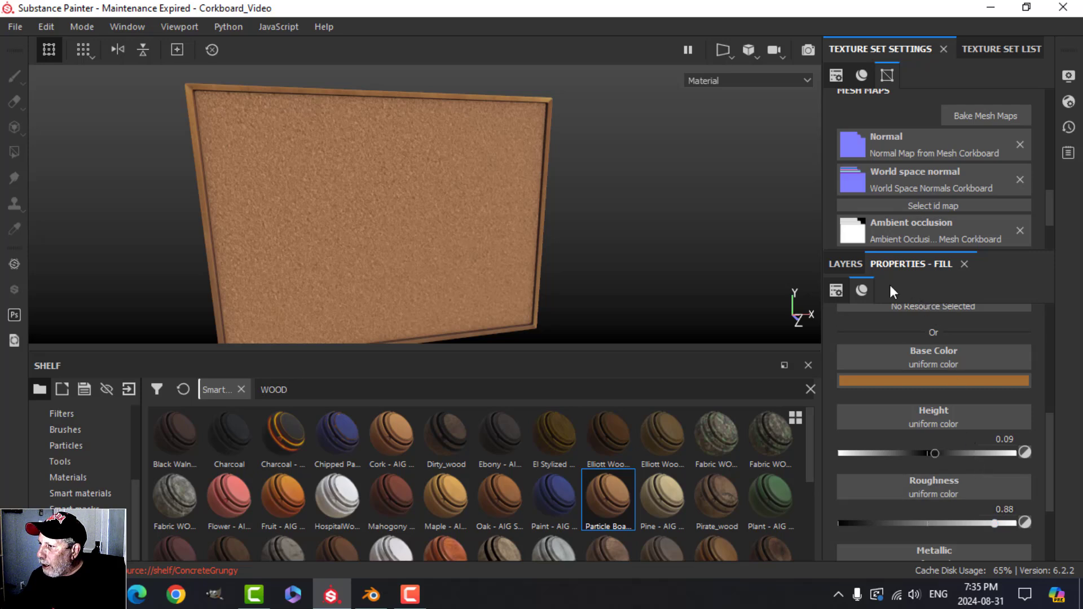
Set the copied layer's Height to 0
left_click(849, 264)
left_click(927, 263)
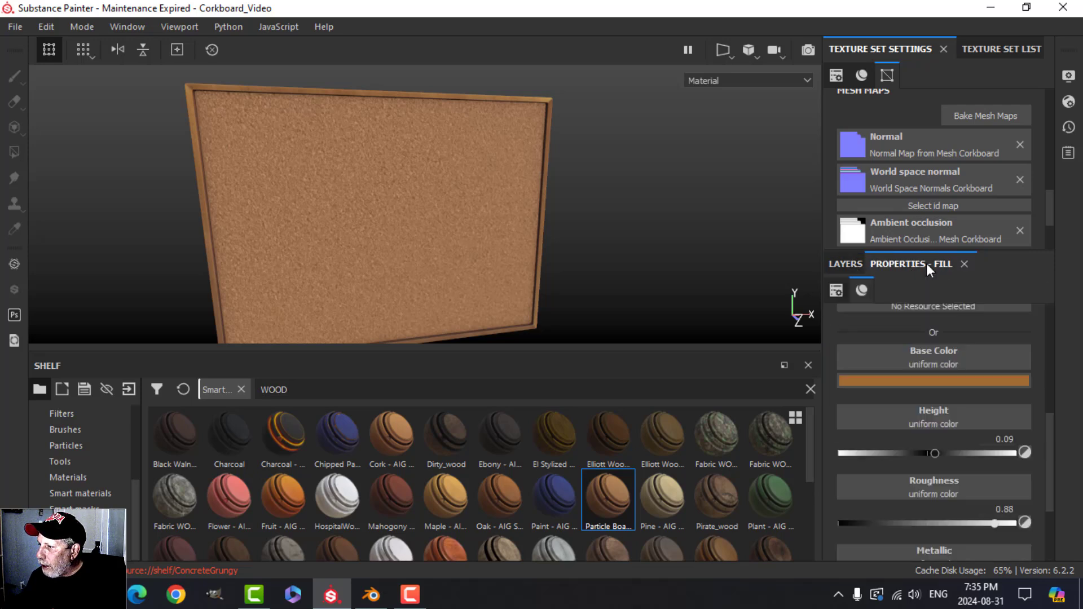
double_click(994, 440)
type("0")
key("Return")
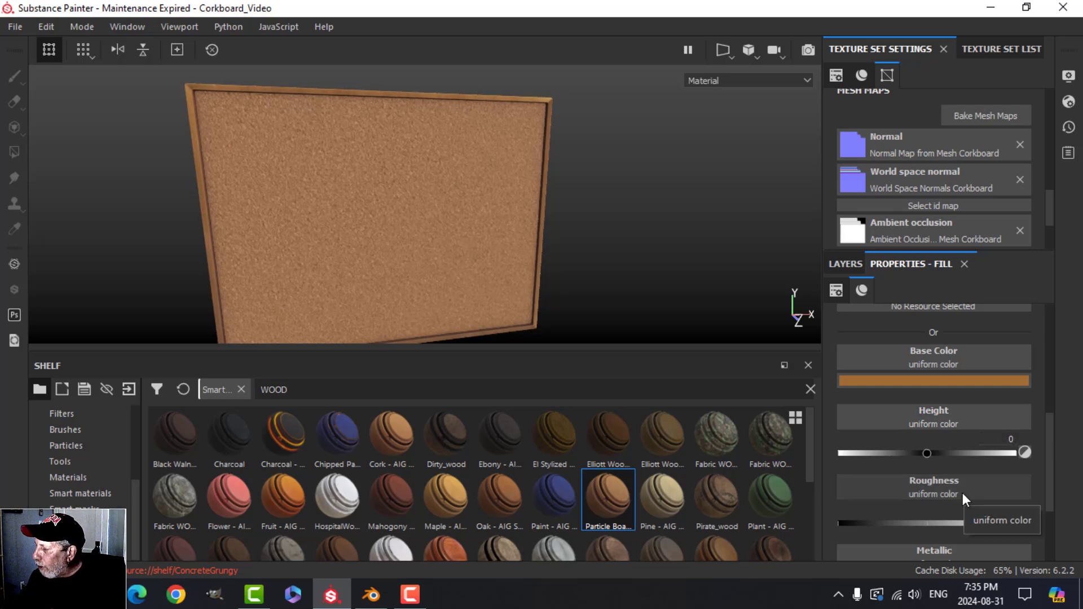
scroll(962, 492, "up", 5)
Open the Gaussian Noise fill in Fill layer 2 copy 1's mask and set its scale to 3
left_click(848, 266)
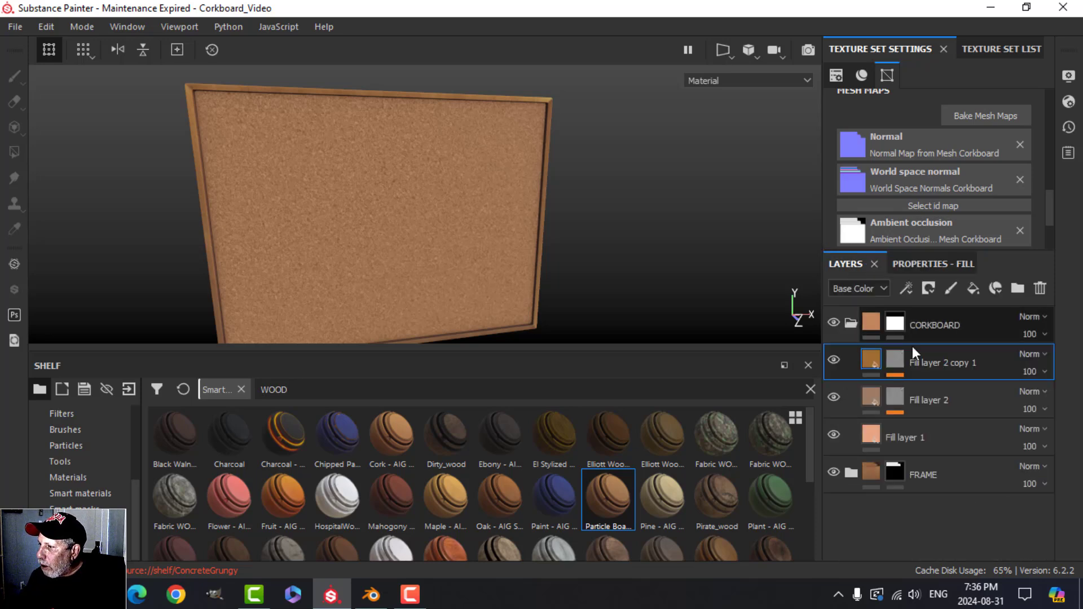
left_click(904, 363)
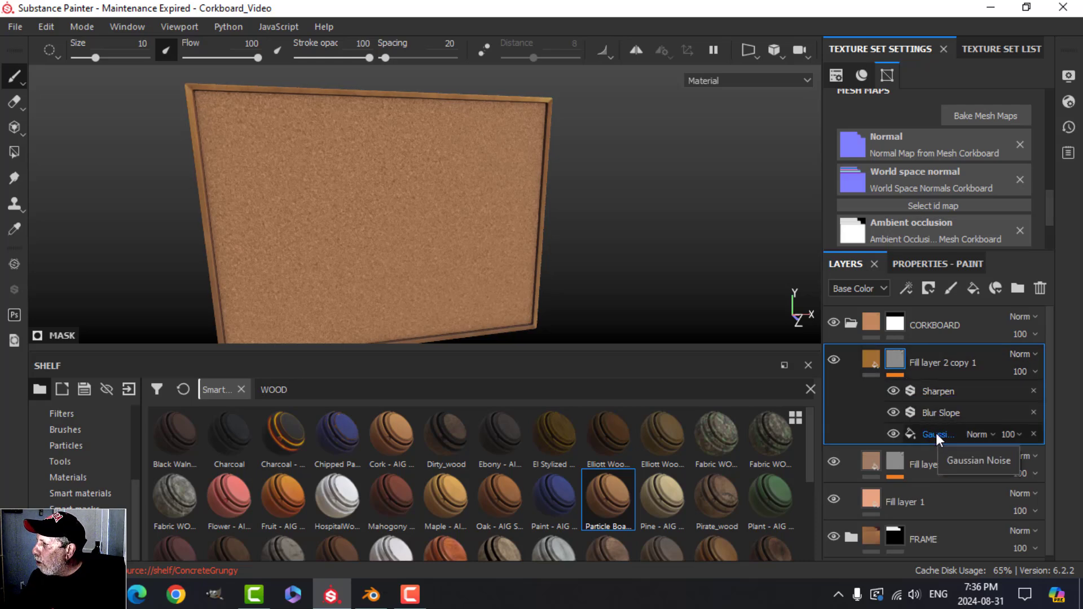
left_click(935, 432)
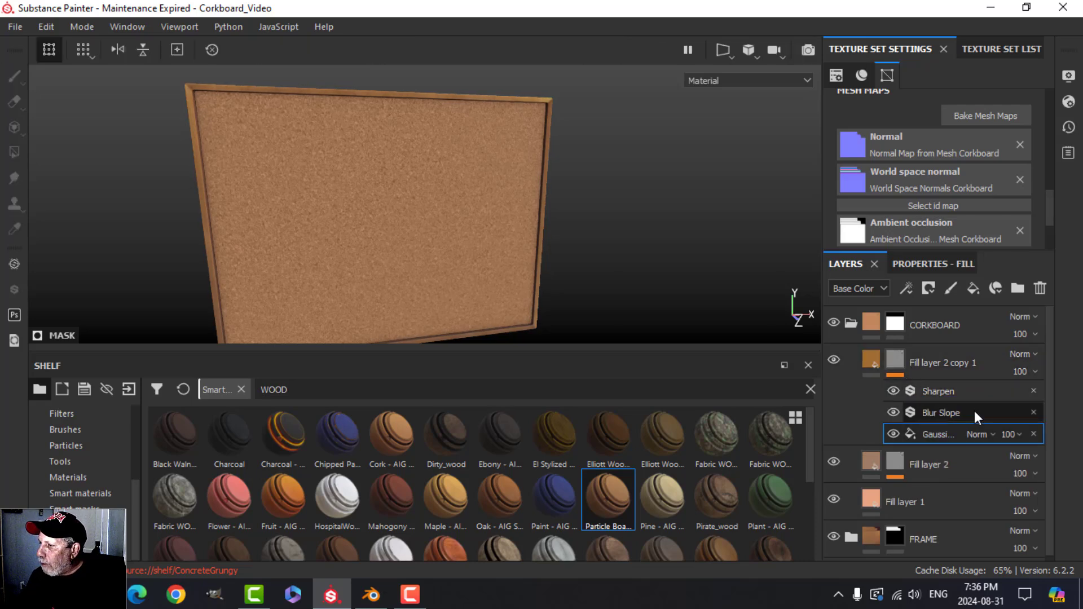
left_click(923, 265)
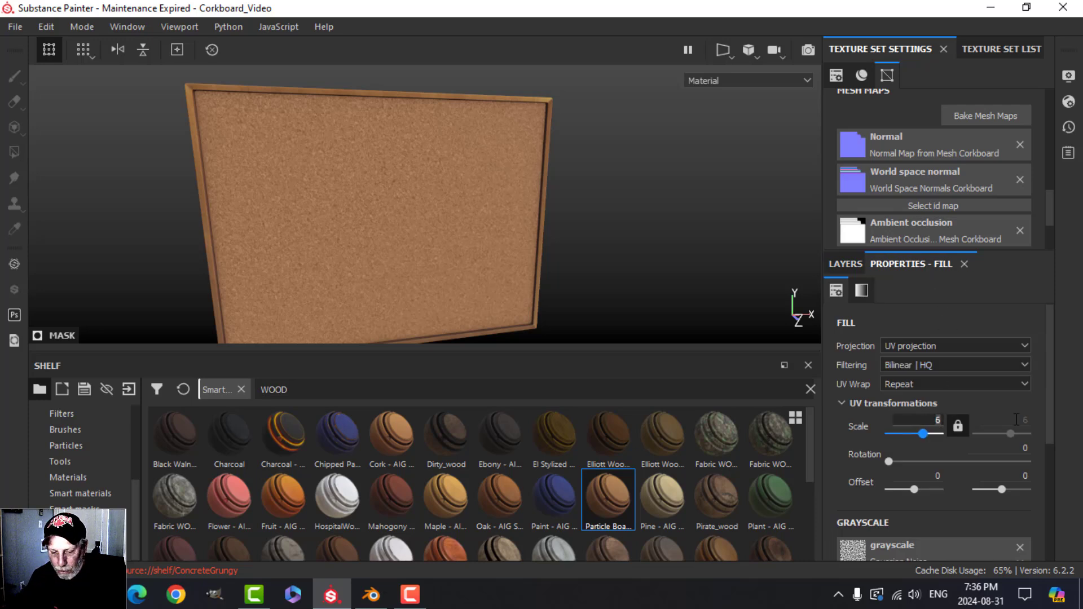
type("3")
key("Return")
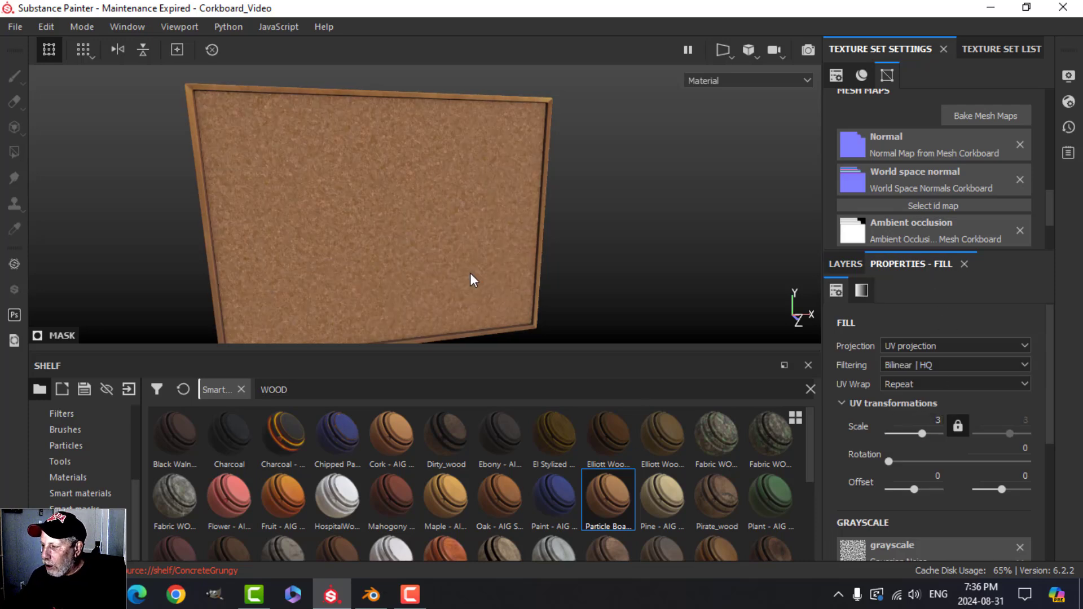
Set the noise balance to 0.6 and contrast to 0.5, and expand Noise Parameters
scroll(949, 465, "down", 4)
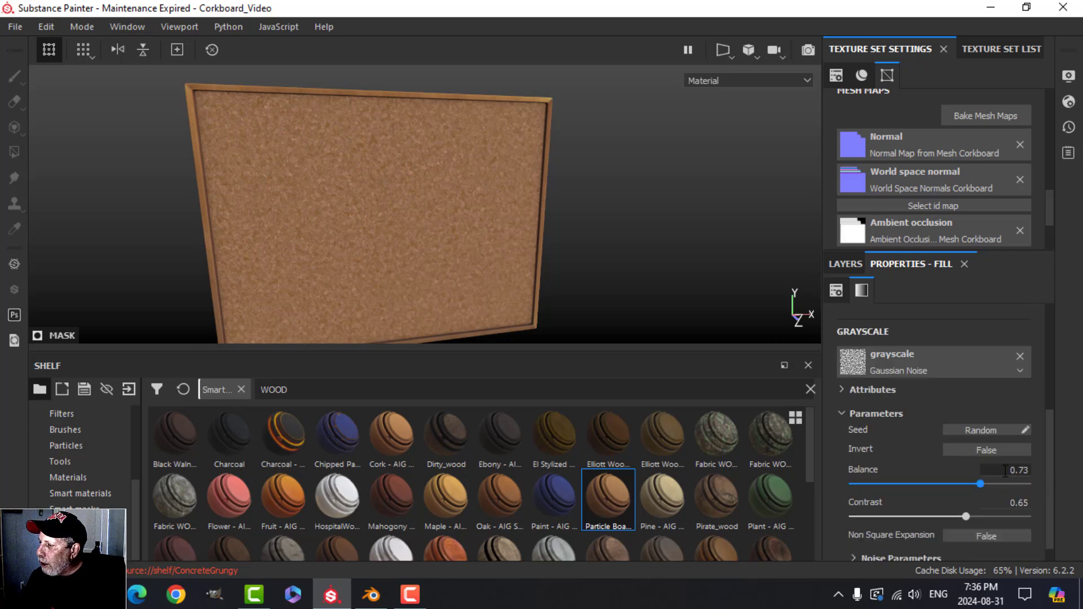
left_click(1010, 470)
key("BackSpace")
key("BackSpace")
type("6")
key("Return")
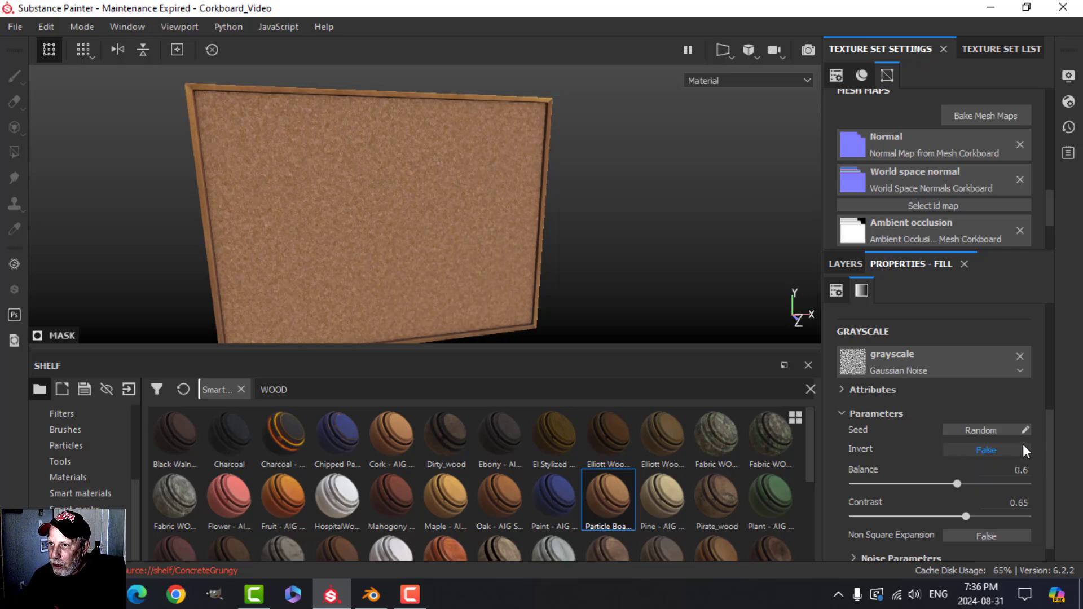
left_click(1008, 503)
key("BackSpace")
key("BackSpace")
key("BackSpace")
key("BackSpace")
type(".5")
key("Return")
scroll(968, 485, "down", 1)
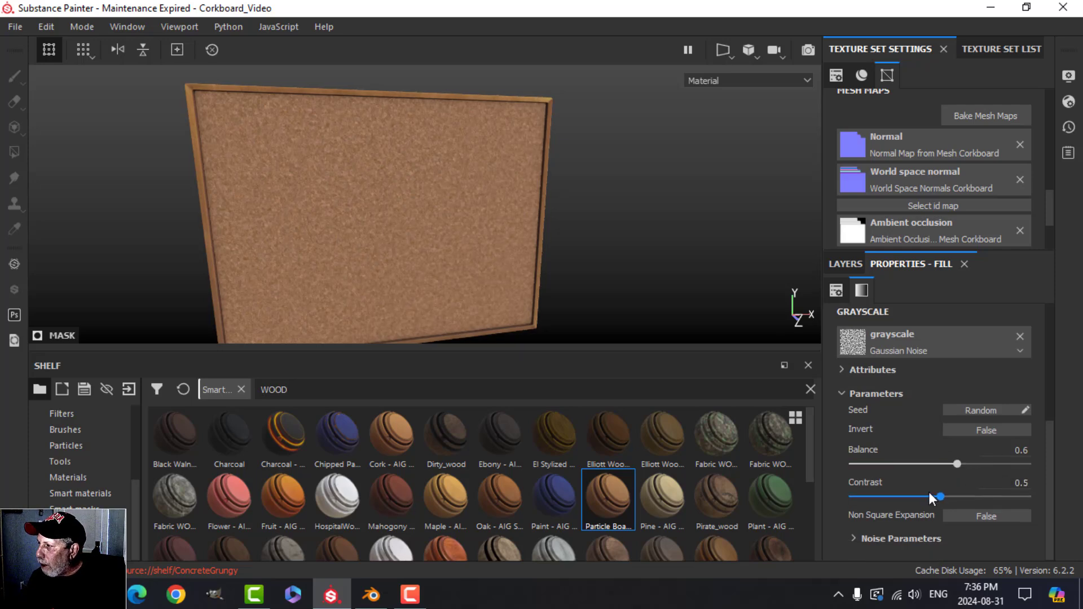
left_click(853, 538)
scroll(962, 479, "up", 3)
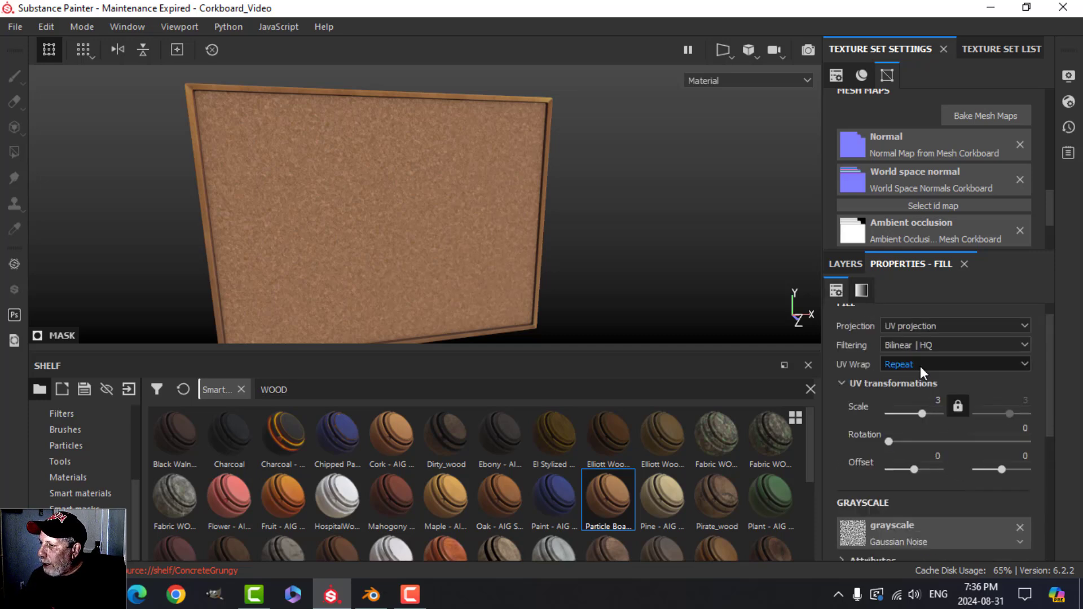
left_click(846, 264)
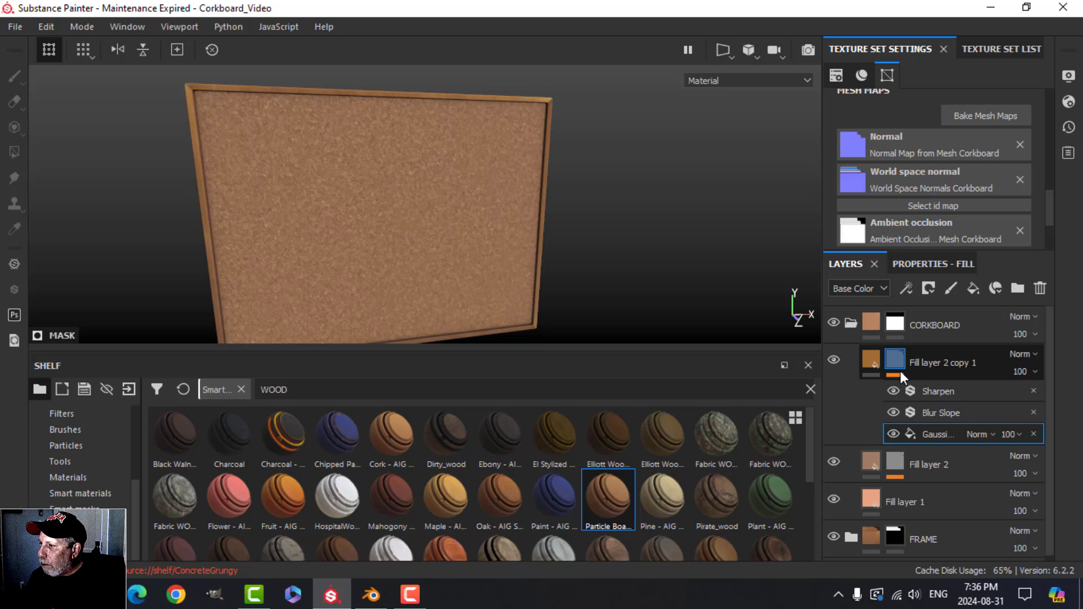
Give Fill layer 2 copy 1 a Height of 0.05 for raised cork relief
left_click(928, 412)
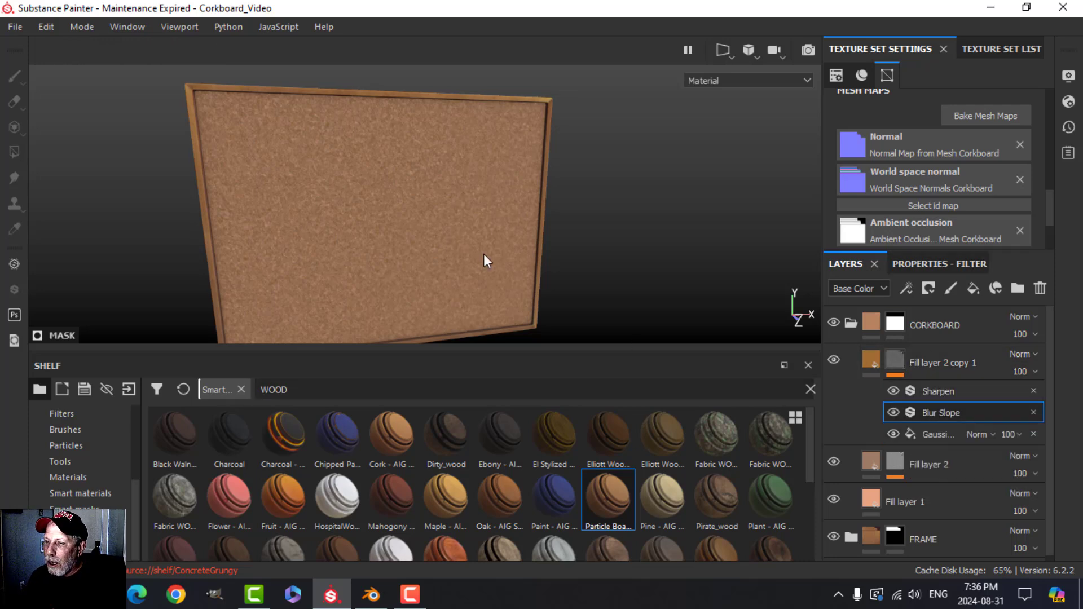
left_click_drag(499, 262, 565, 246, "alt")
scroll(536, 258, "down", 2)
scroll(537, 258, "up", 5)
left_click(878, 360)
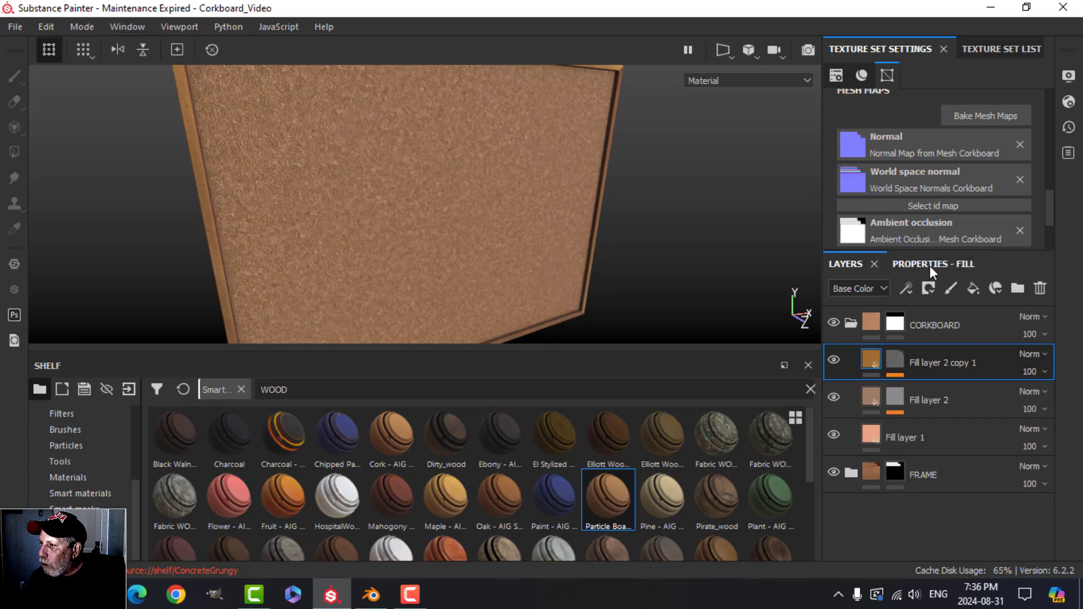
left_click(929, 263)
scroll(953, 491, "down", 6)
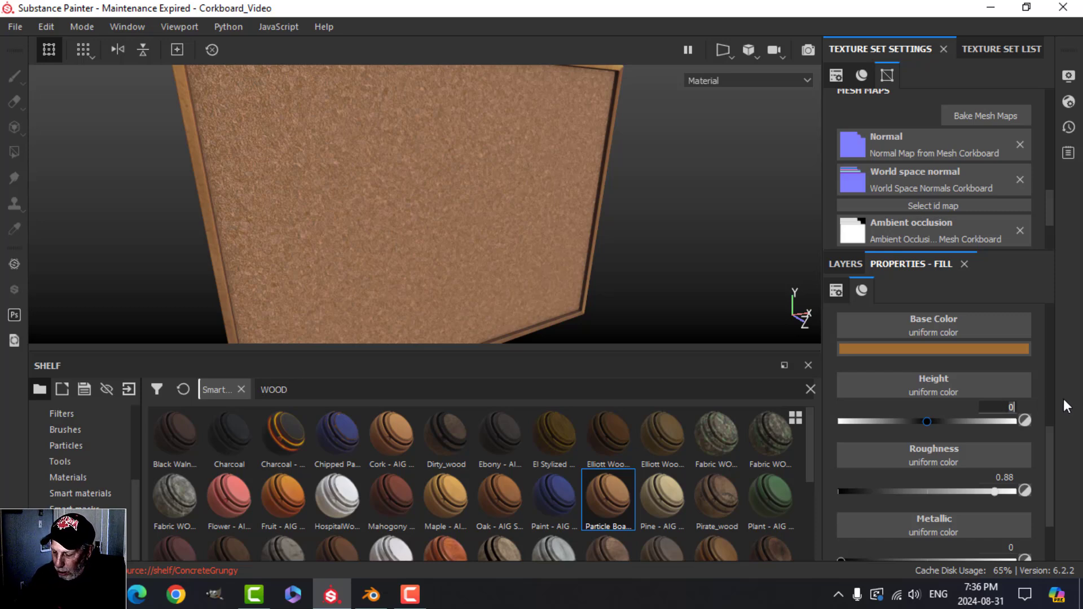
key("BackSpace")
type(".05")
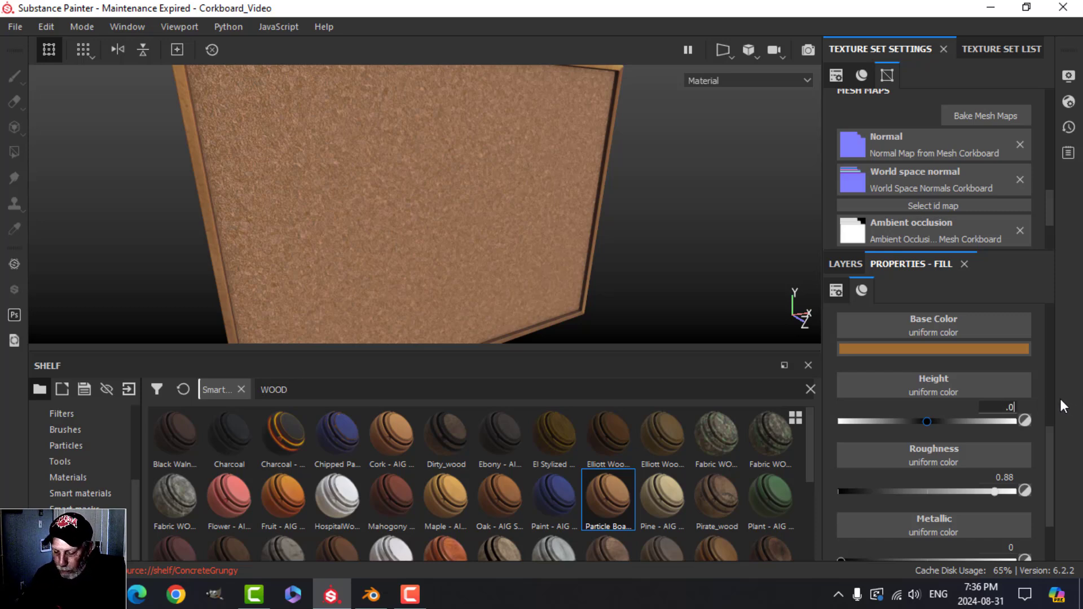
key("Return")
scroll(497, 169, "up", 5)
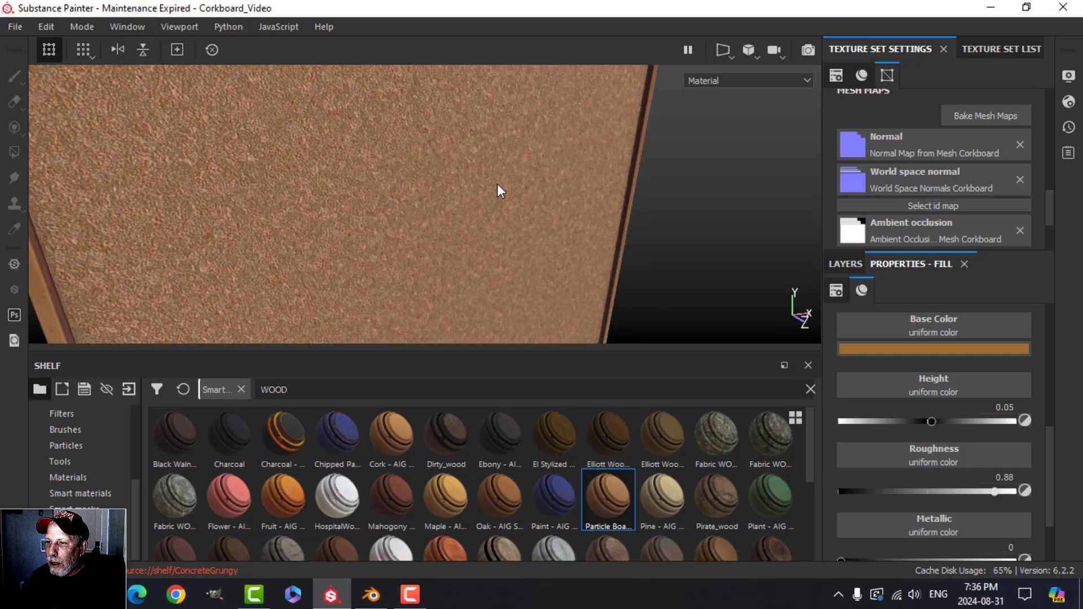
scroll(496, 183, "down", 5)
mouse_move(498, 187)
left_mouse_down("alt")
mouse_move(580, 186)
mouse_move(546, 201)
mouse_move(528, 190)
mouse_move(530, 198)
mouse_move(534, 183)
mouse_move(502, 179)
mouse_move(676, 186)
mouse_move(488, 189)
mouse_move(513, 179)
left_mouse_up("alt")
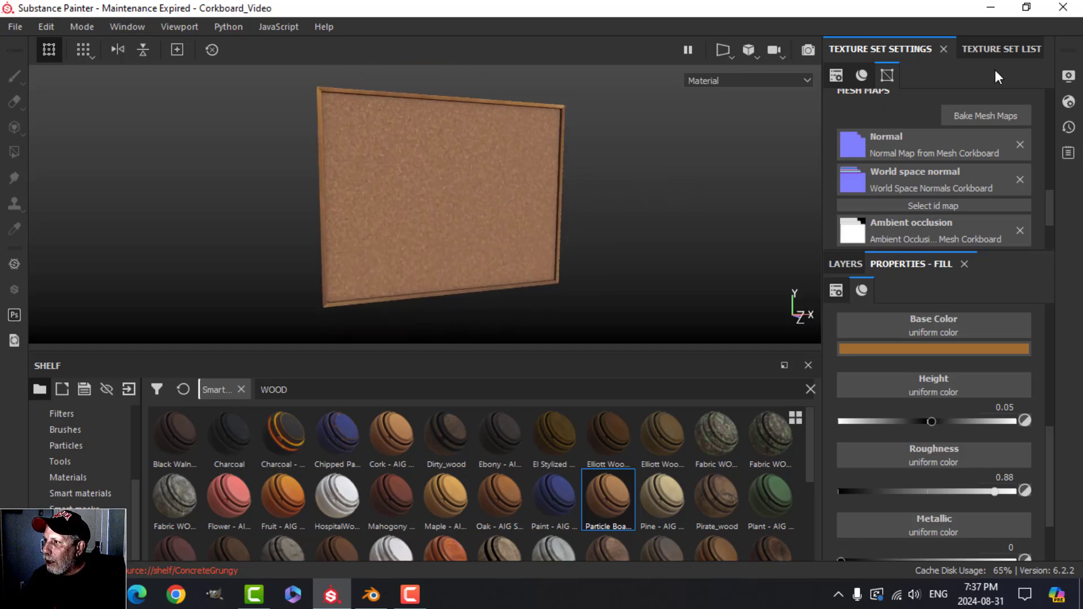
Show the Texture Set List with the Corkboard set, then orbit and zoom to inspect the cork
left_click(993, 51)
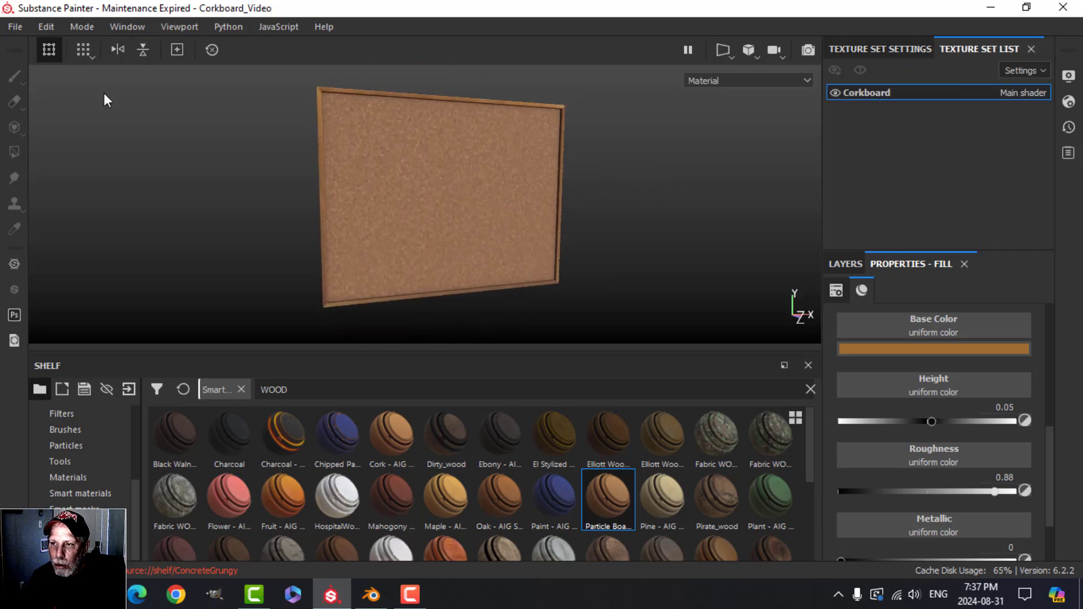
left_click_drag(481, 169, 493, 213, "alt")
scroll(544, 182, "up", 3)
scroll(493, 218, "up", 3)
middle_click_drag(493, 218, 513, 235, "alt")
scroll(515, 233, "up", 2)
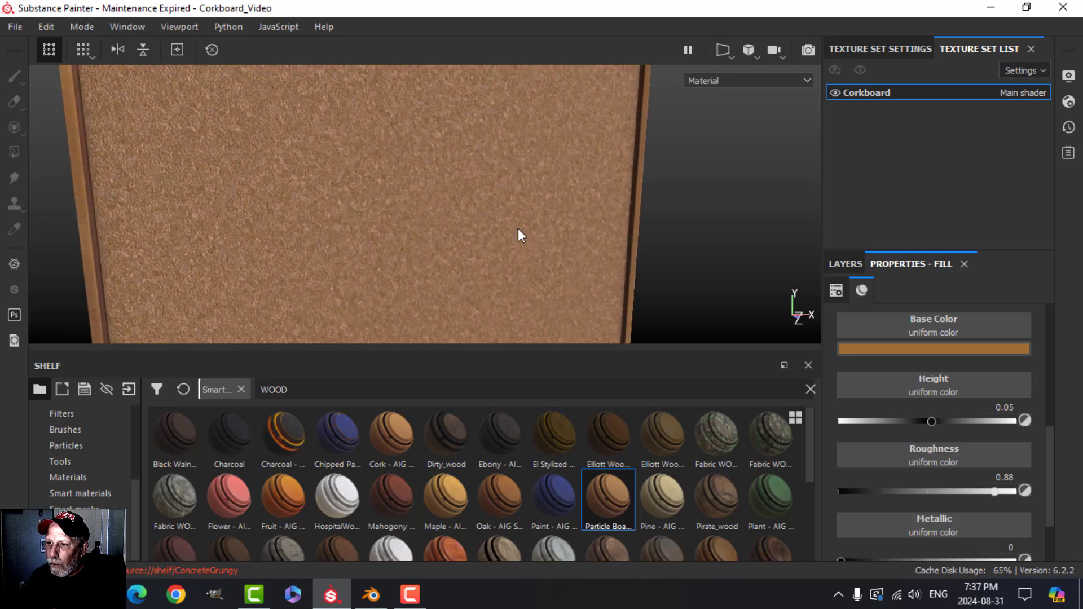
left_click_drag(517, 232, 511, 204, "alt")
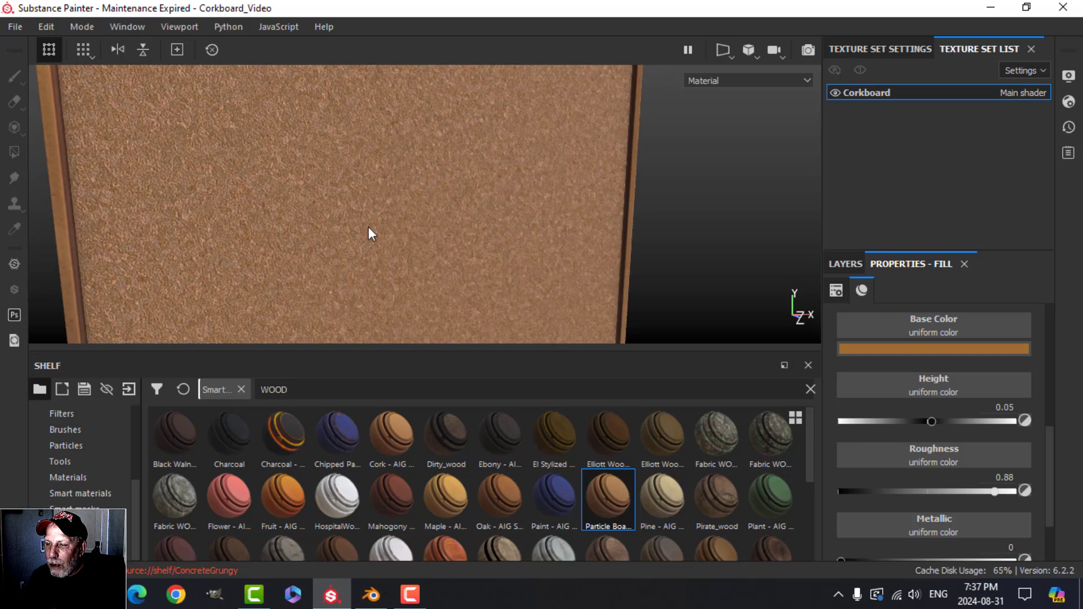
left_click_drag(455, 236, 438, 219, "alt")
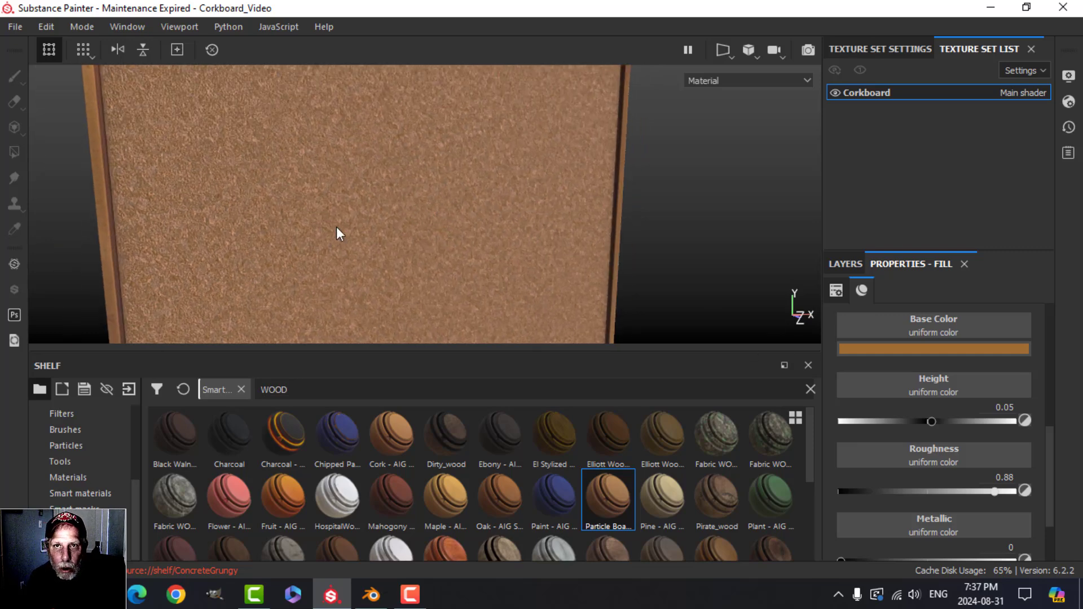
scroll(457, 222, "down", 5)
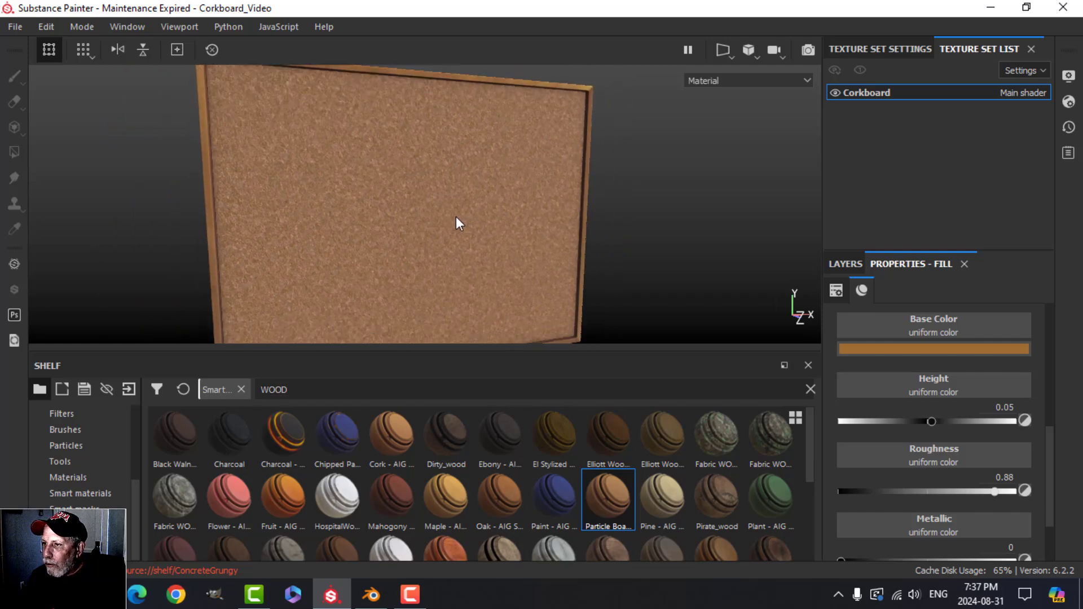
left_click_drag(457, 222, 519, 184, "alt")
middle_click_drag(519, 184, 519, 194, "alt")
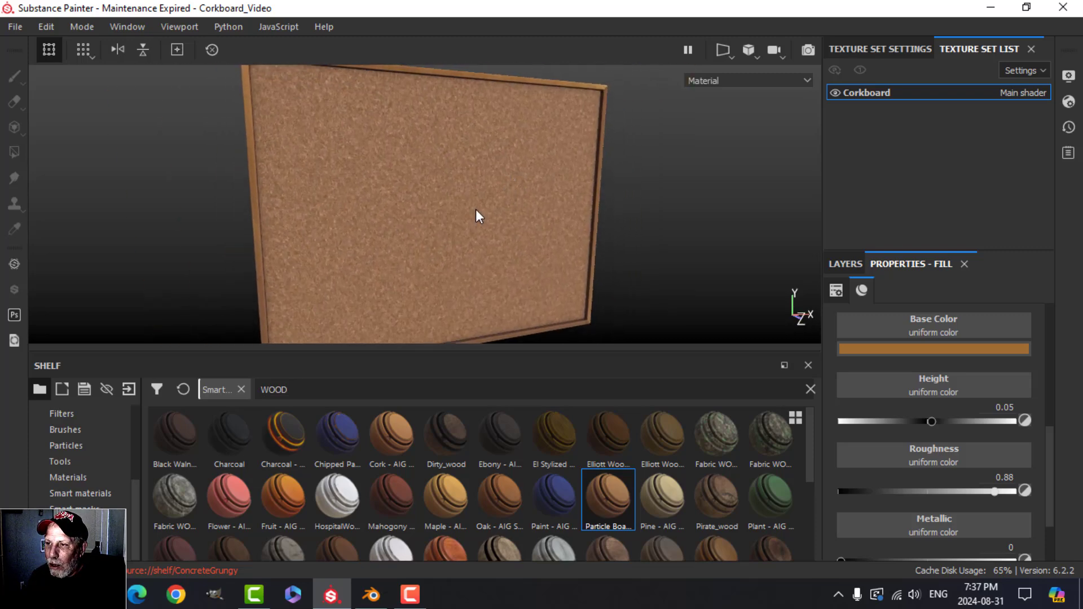
scroll(465, 228, "up", 5)
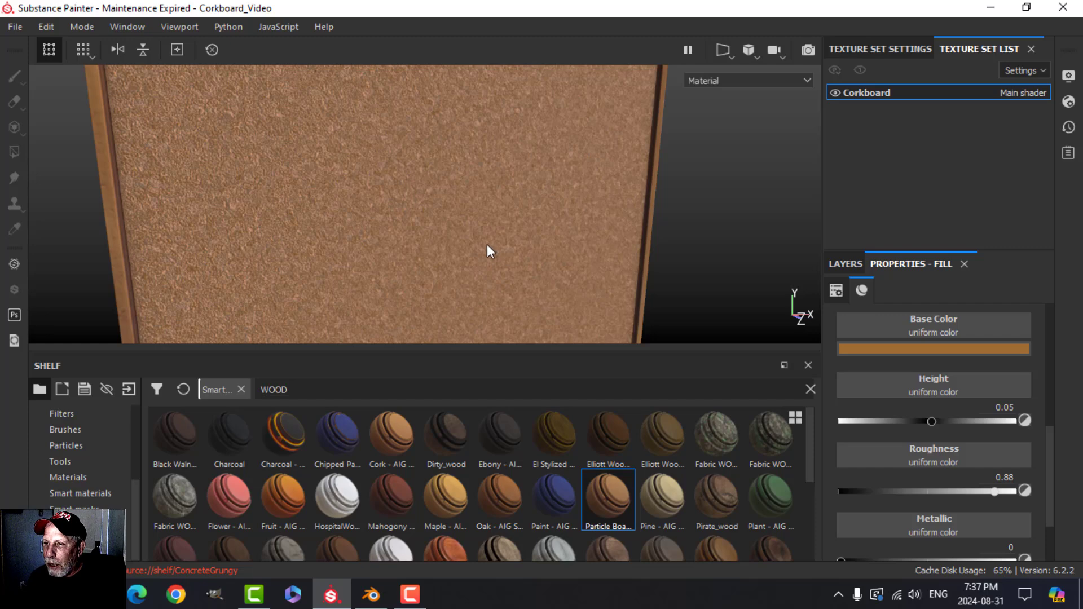
scroll(488, 245, "down", 2)
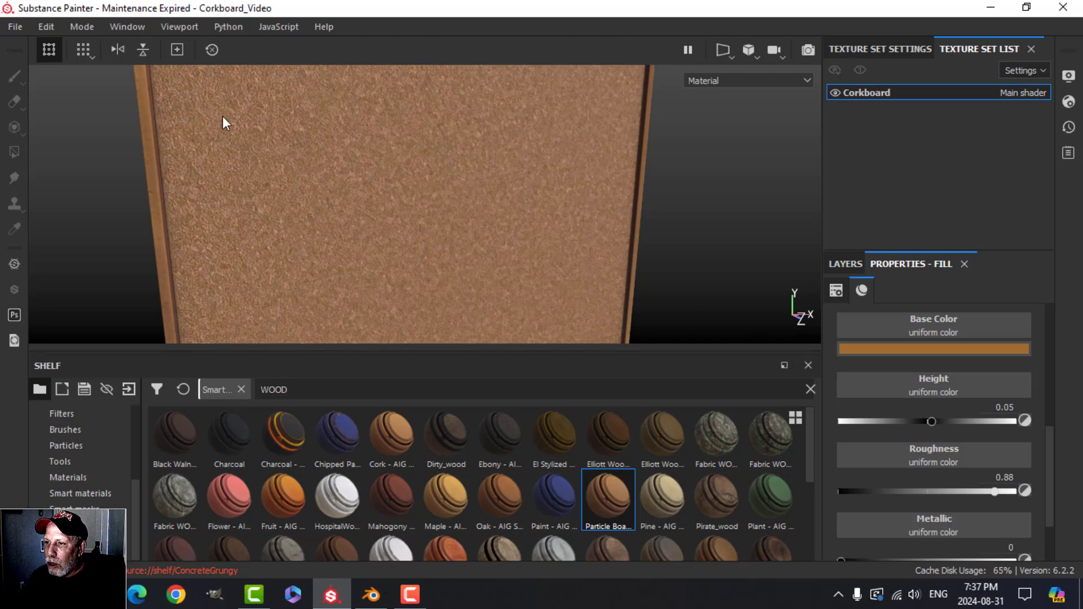
scroll(490, 258, "down", 1)
left_click_drag(459, 252, 445, 221, "alt")
Collapse the CORKBOARD group and add a new fill layer above it
left_click(834, 268)
left_click(850, 323)
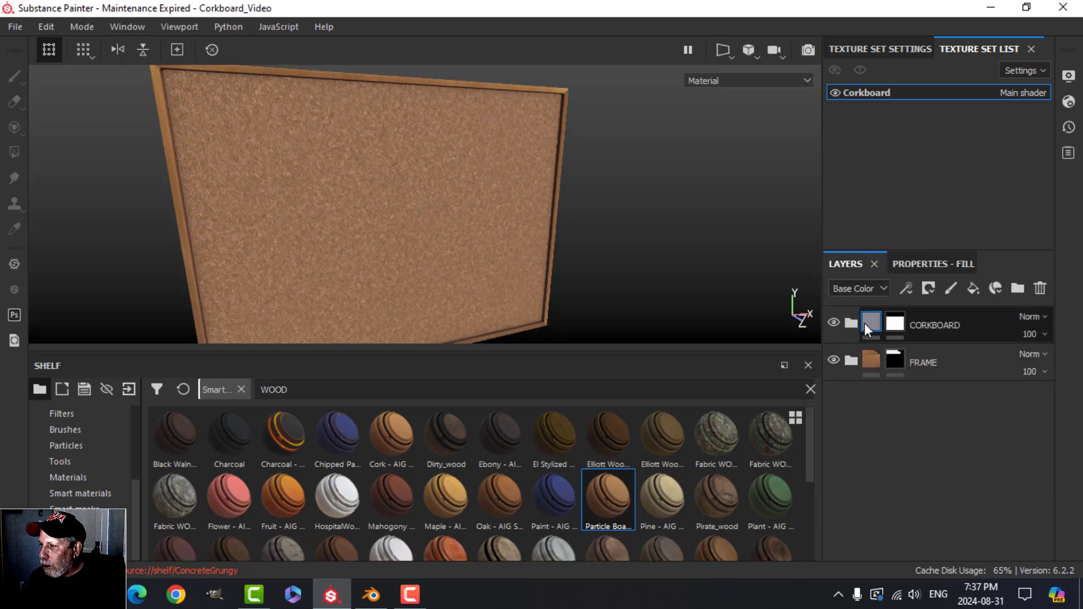
left_click(894, 323)
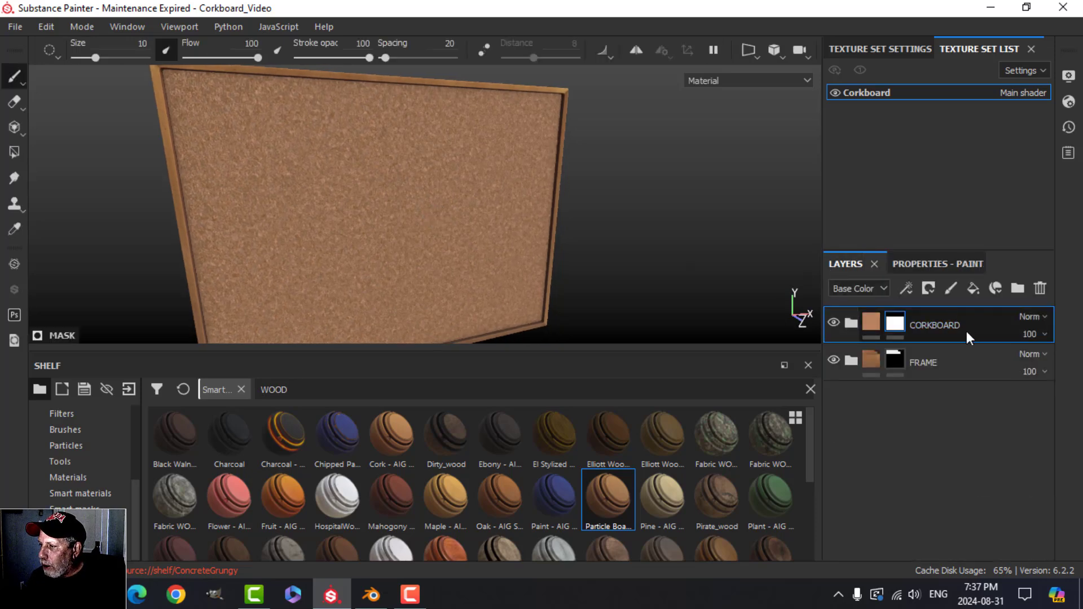
left_click(973, 289)
Limit Fill layer 3 to color and roughness, with roughness 1 and a very dark brown colour
left_click(955, 263)
scroll(896, 372, "up", 3)
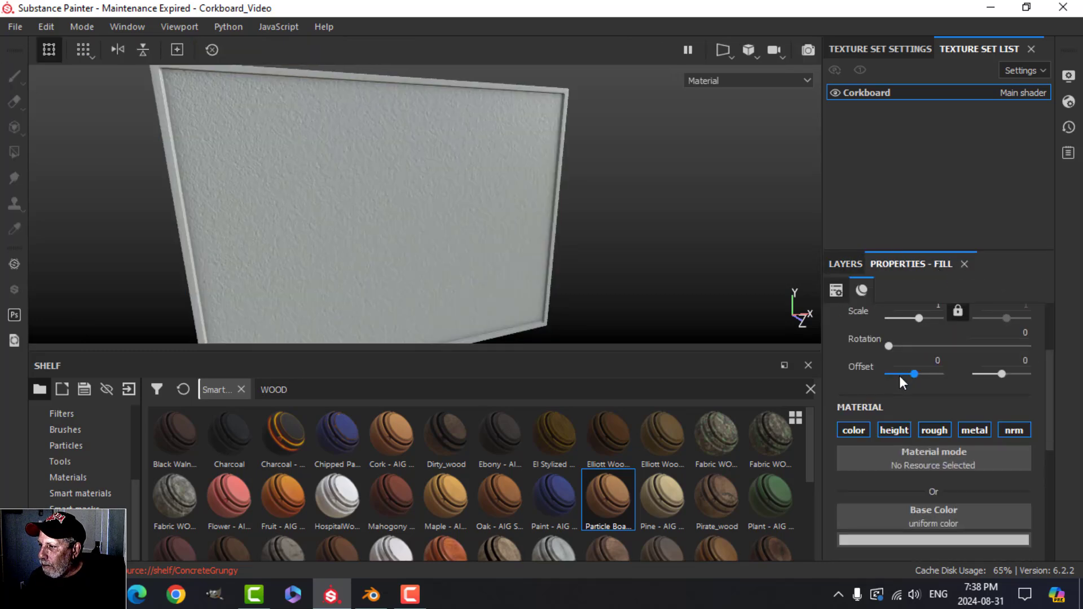
left_click(894, 430)
left_click(974, 430)
left_click(1014, 430)
scroll(931, 437, "down", 2)
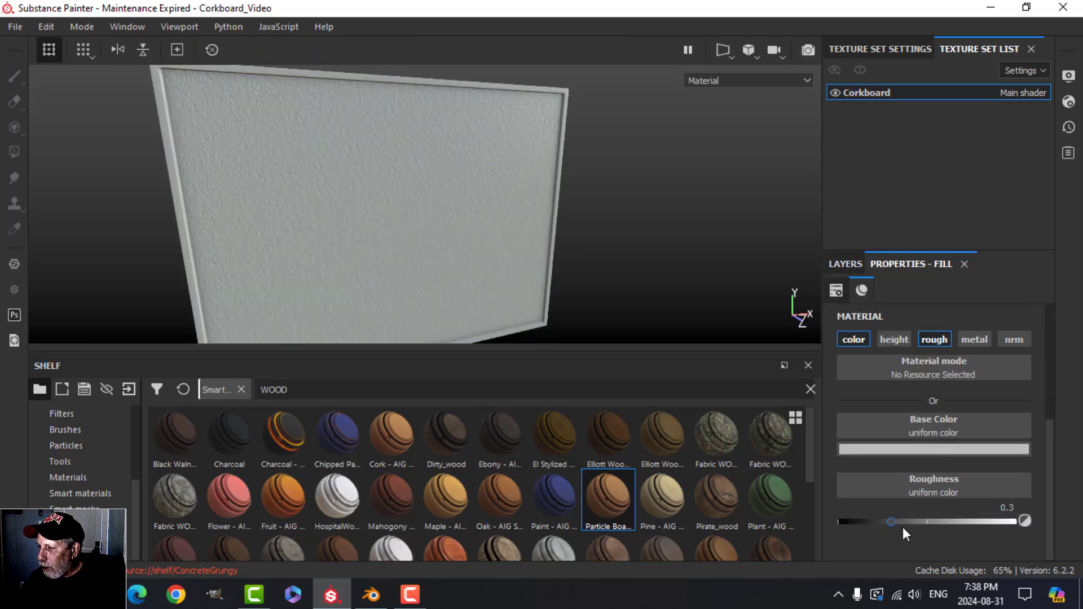
left_click_drag(891, 521, 976, 523)
left_click(965, 449)
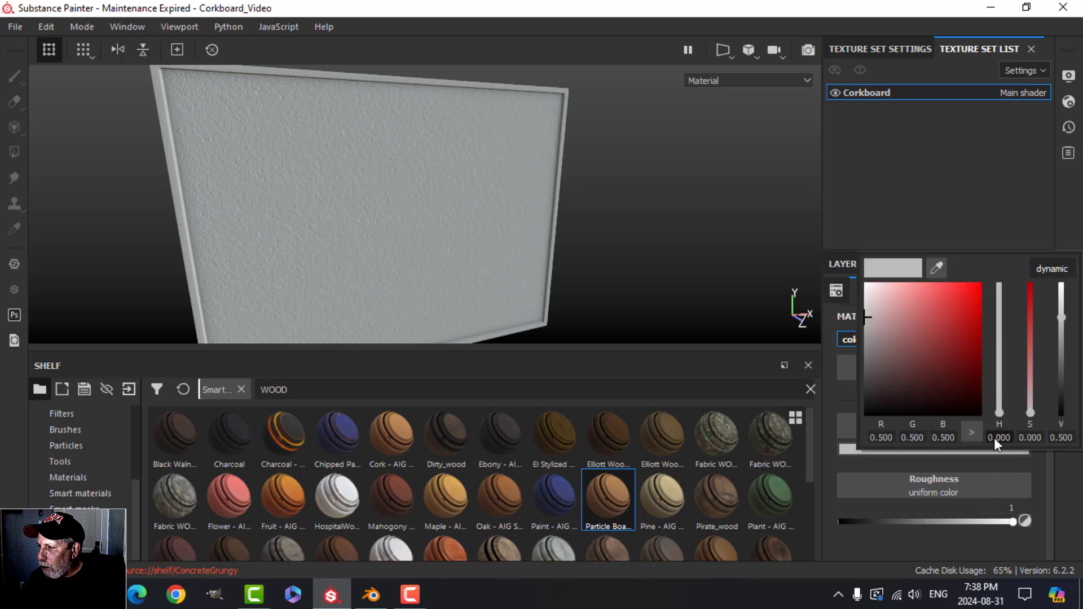
left_click_drag(999, 413, 1001, 407)
left_click(959, 394)
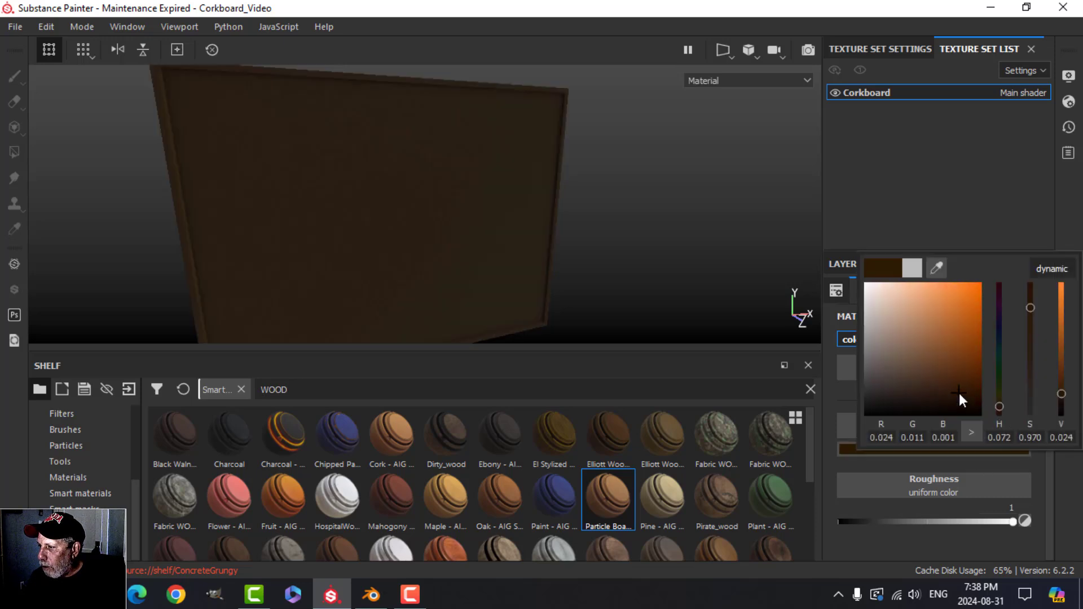
Give Fill layer 3 a black mask with a Dirt generator at Dirt Level 0.56
left_click(837, 264)
left_click(927, 288)
left_click(948, 326)
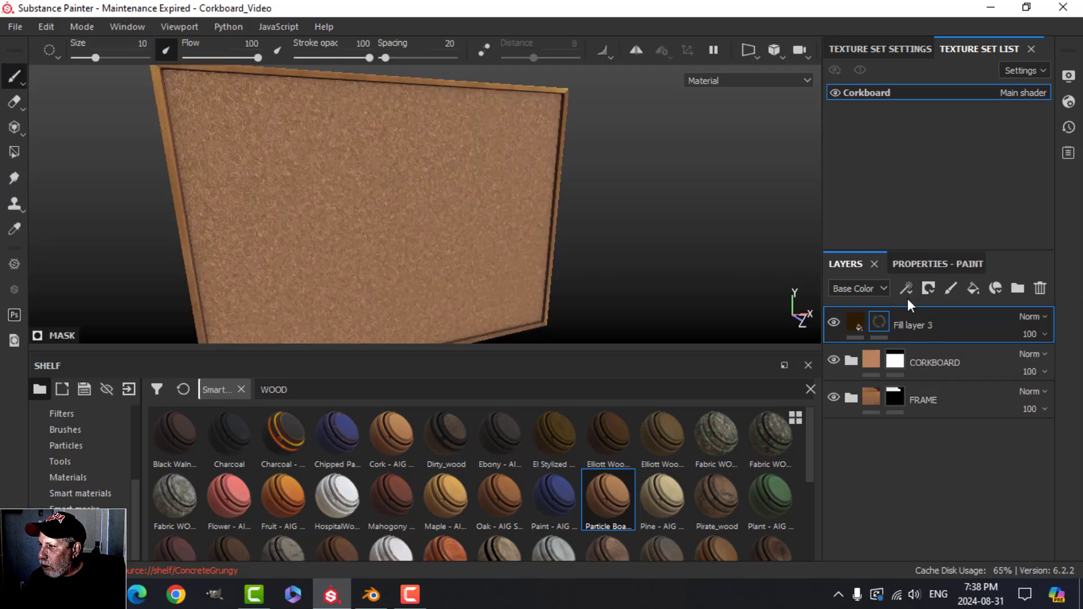
left_click(905, 288)
left_click(932, 307)
left_click(925, 314)
left_click(878, 417)
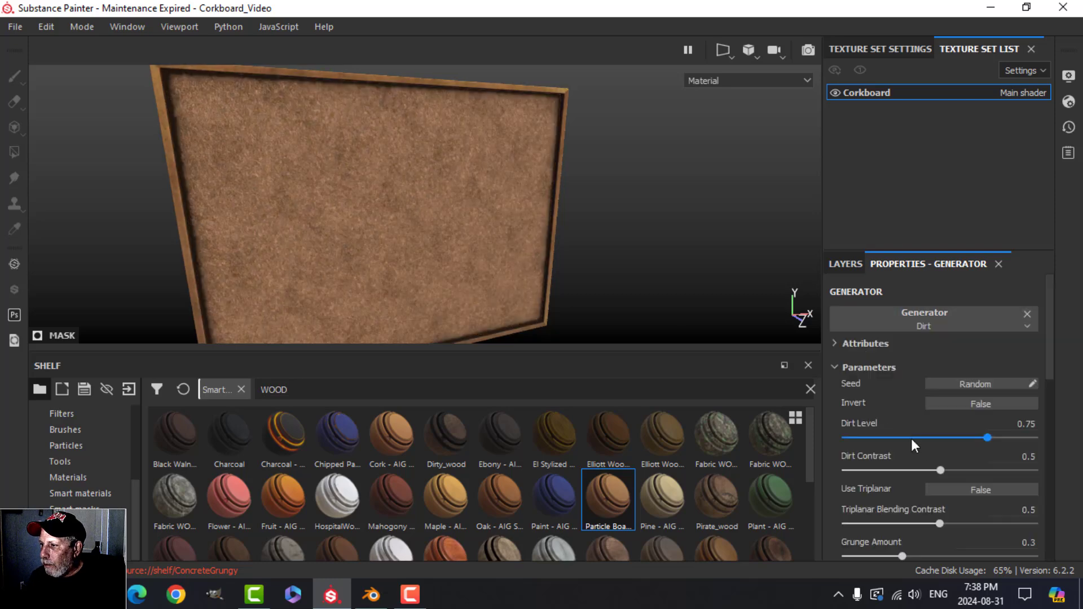
left_click_drag(987, 435, 949, 439)
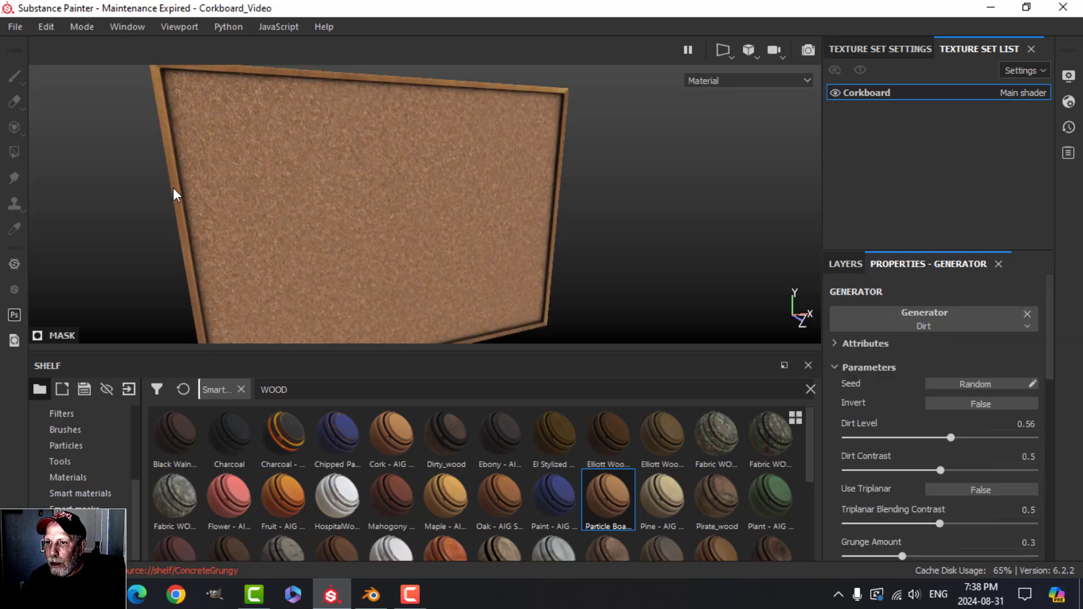
left_click_drag(524, 271, 629, 270, "alt")
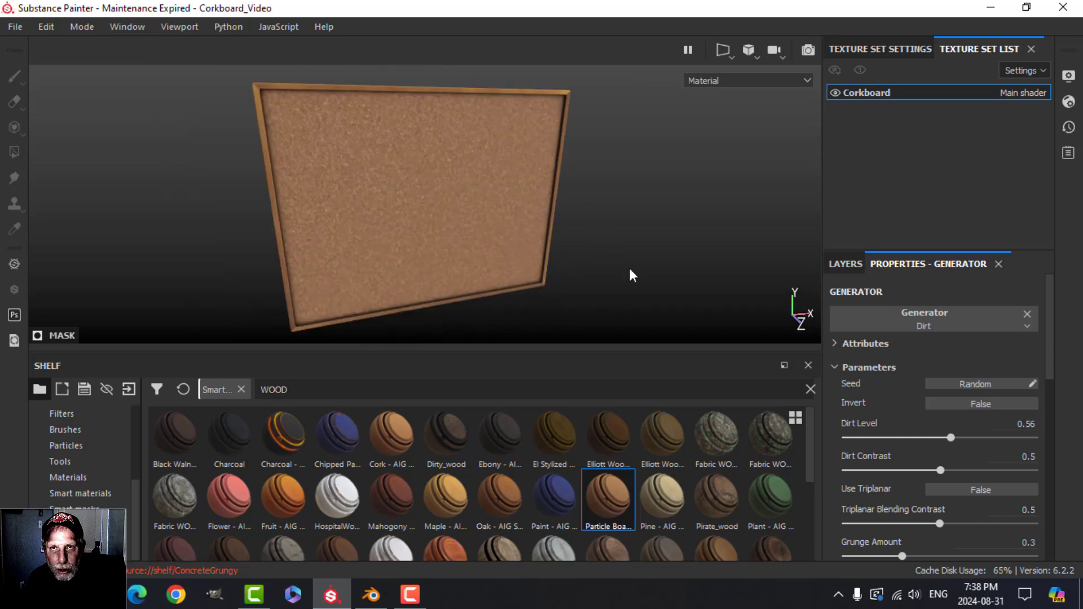